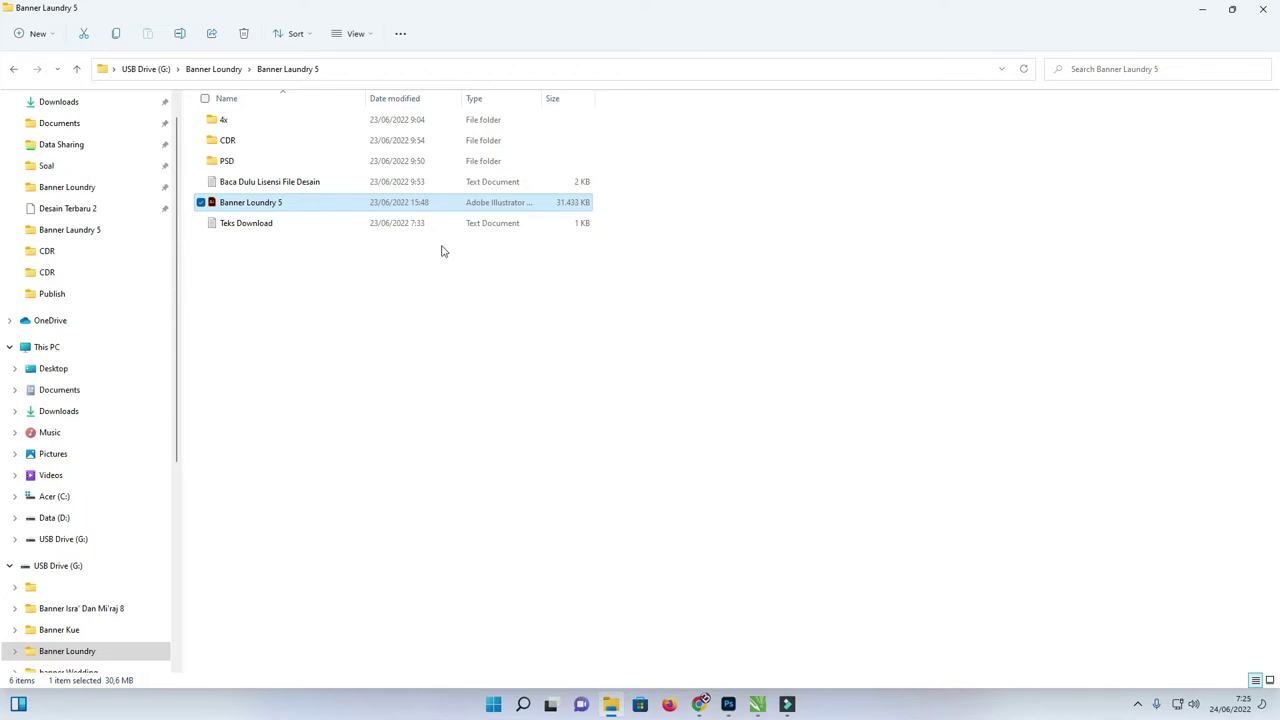
Step: Open the Banner Loundry 5 artwork and call up a new 10 × 20 cm CMYK document
{"action": "left_click", "coordinate": [336, 286]}
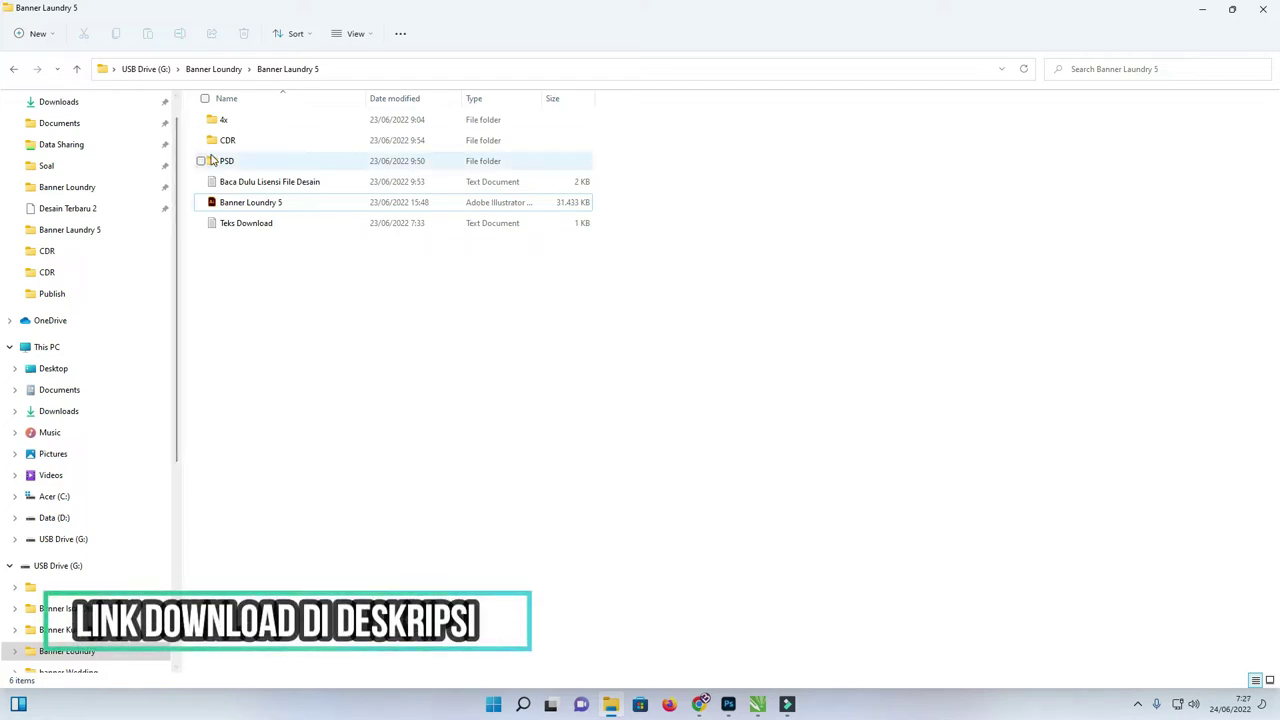
{"action": "double_click", "coordinate": [243, 204]}
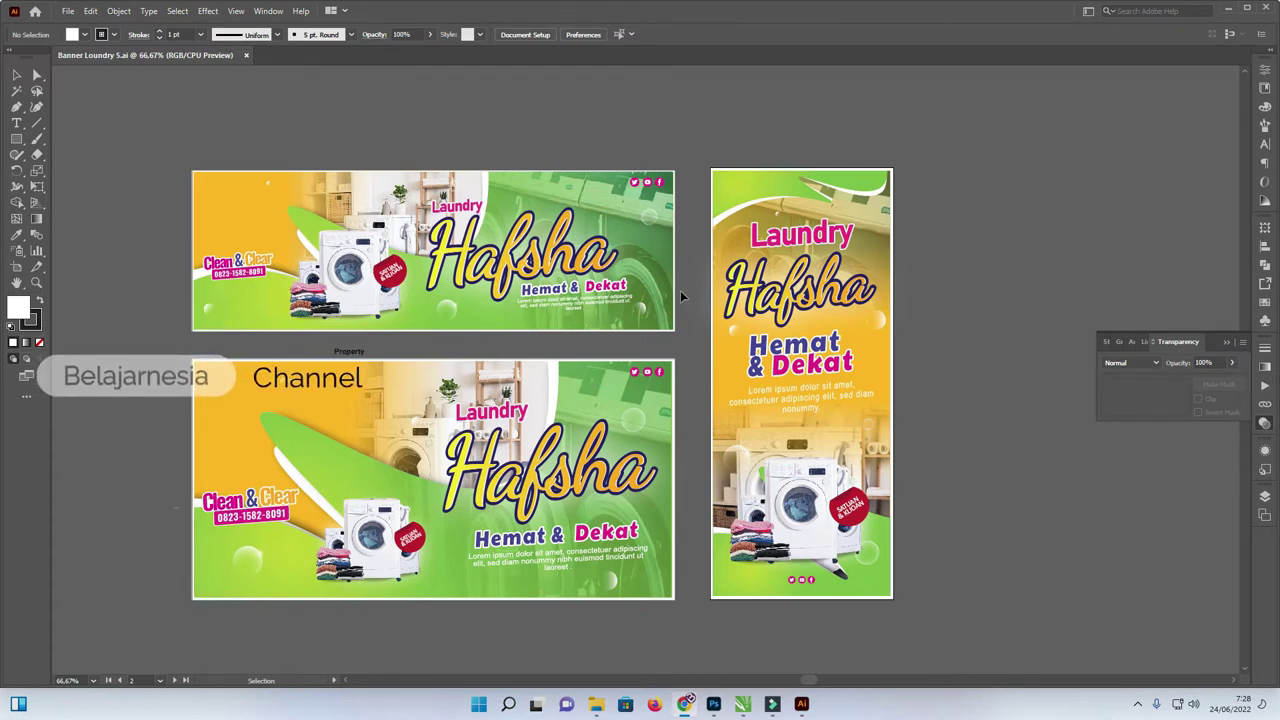
{"action": "left_click", "coordinate": [66, 11]}
{"action": "left_click", "coordinate": [90, 30]}
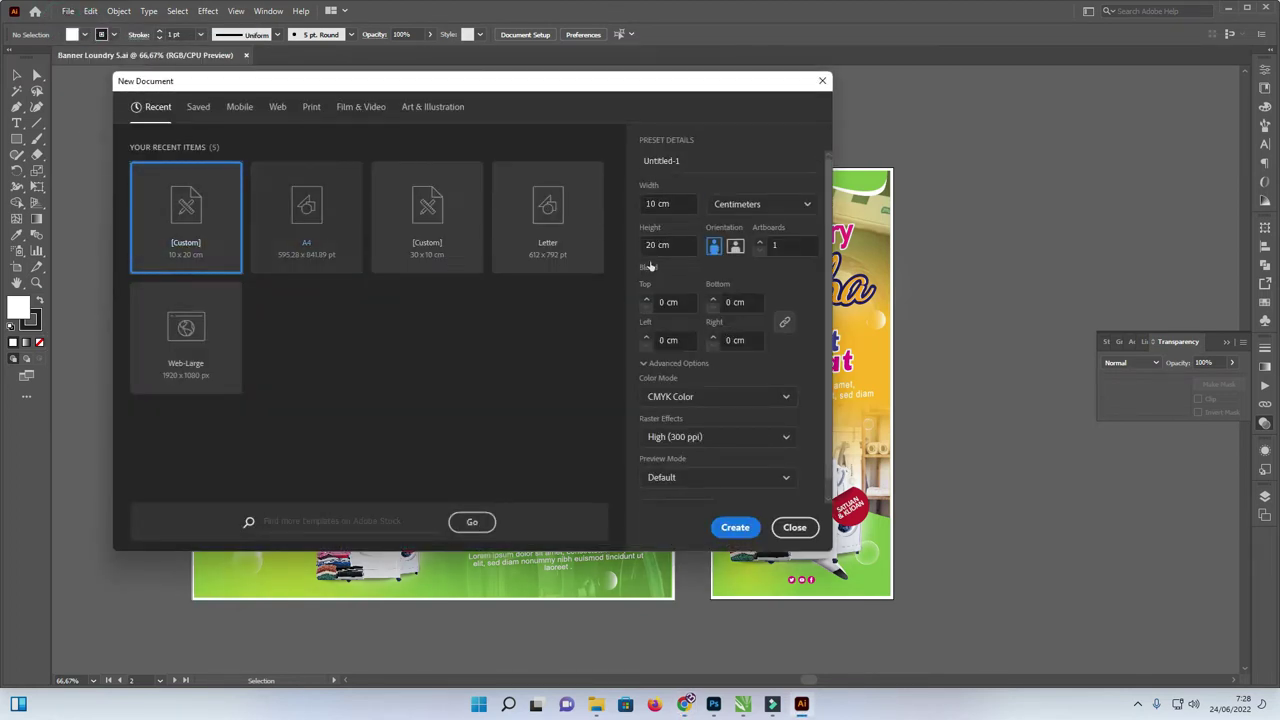
Step: Create the 10 × 20 cm document and paste in a copy of the top banner artboard
{"action": "left_click", "coordinate": [730, 530]}
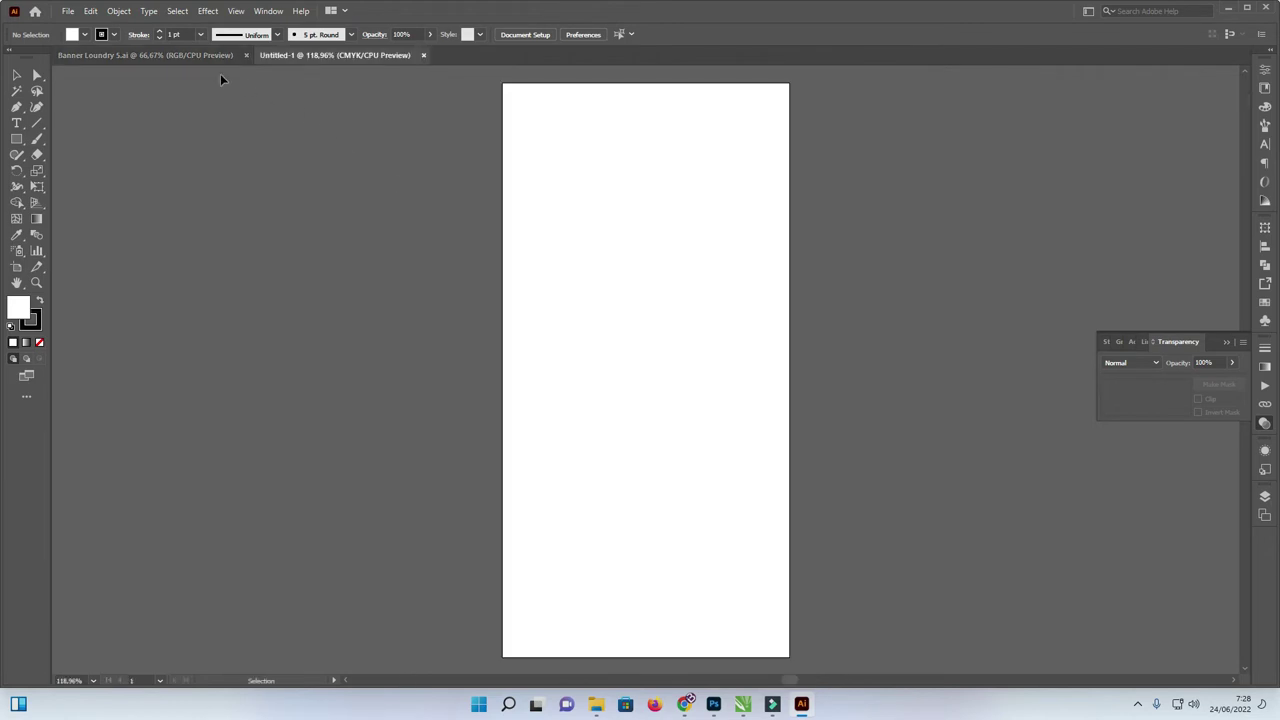
{"action": "left_click", "coordinate": [200, 58]}
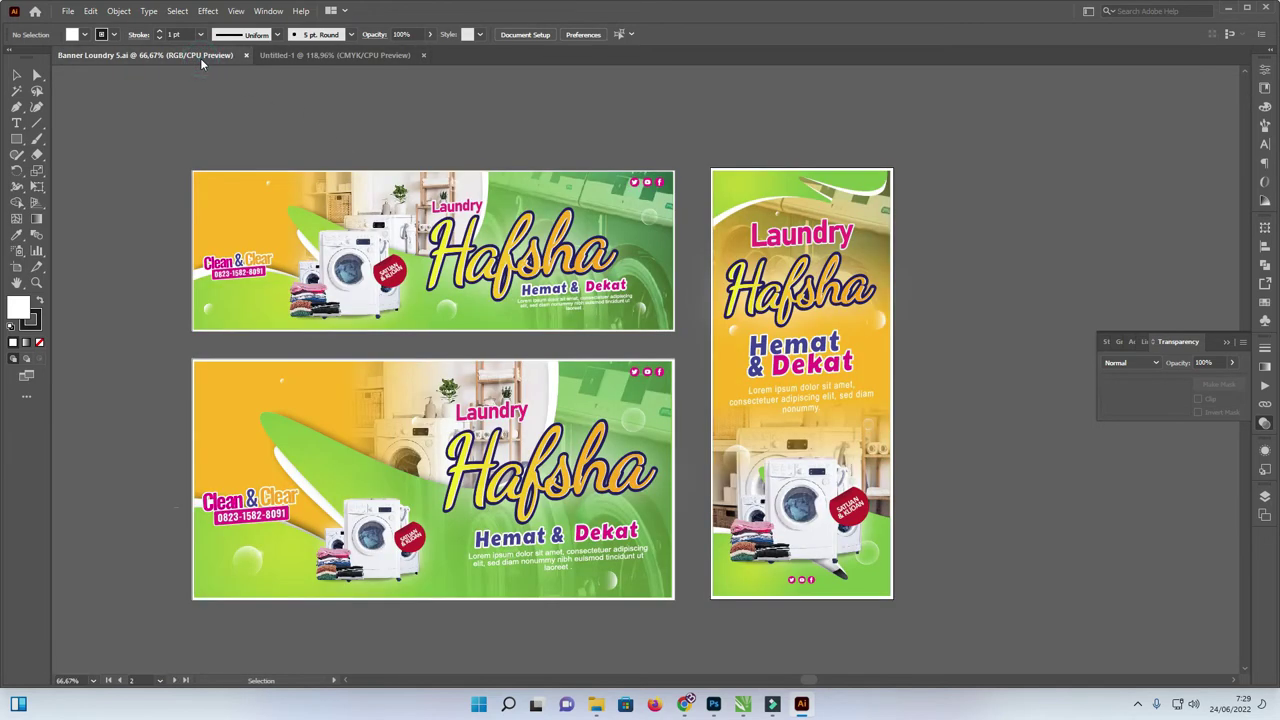
{"action": "key", "text": "shift+o"}
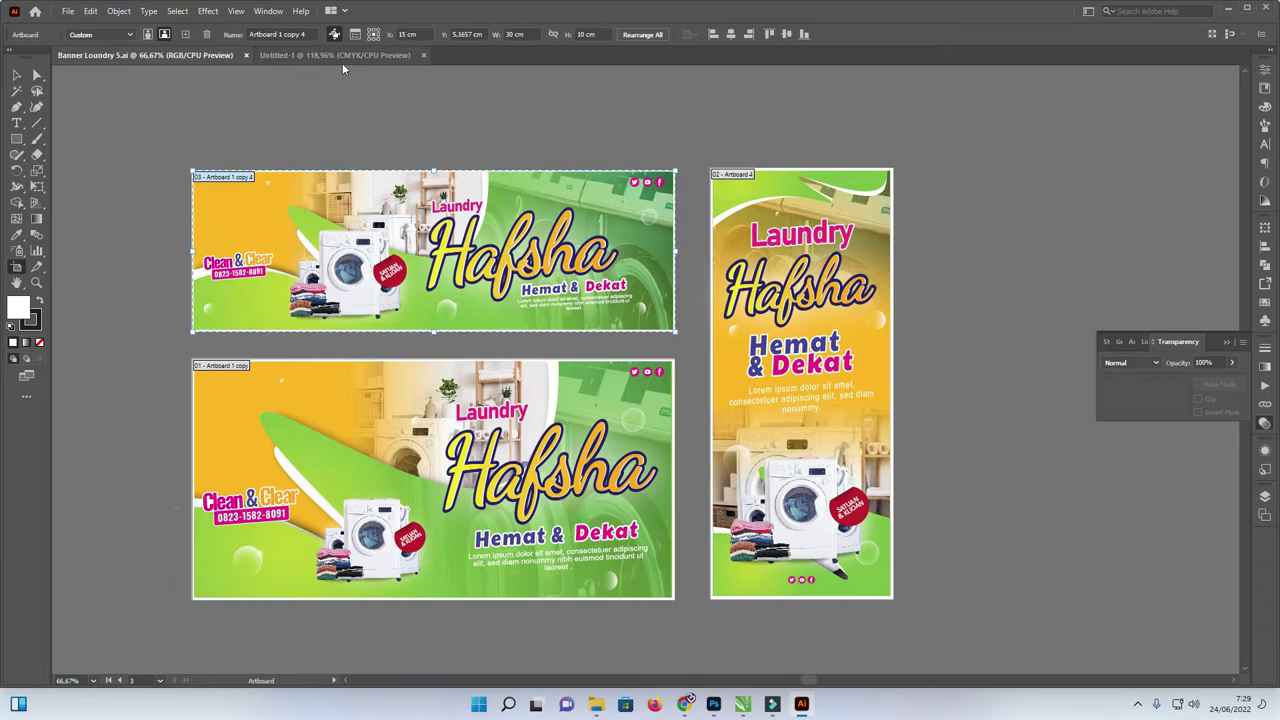
{"action": "left_click", "coordinate": [342, 63]}
{"action": "left_click", "coordinate": [370, 237]}
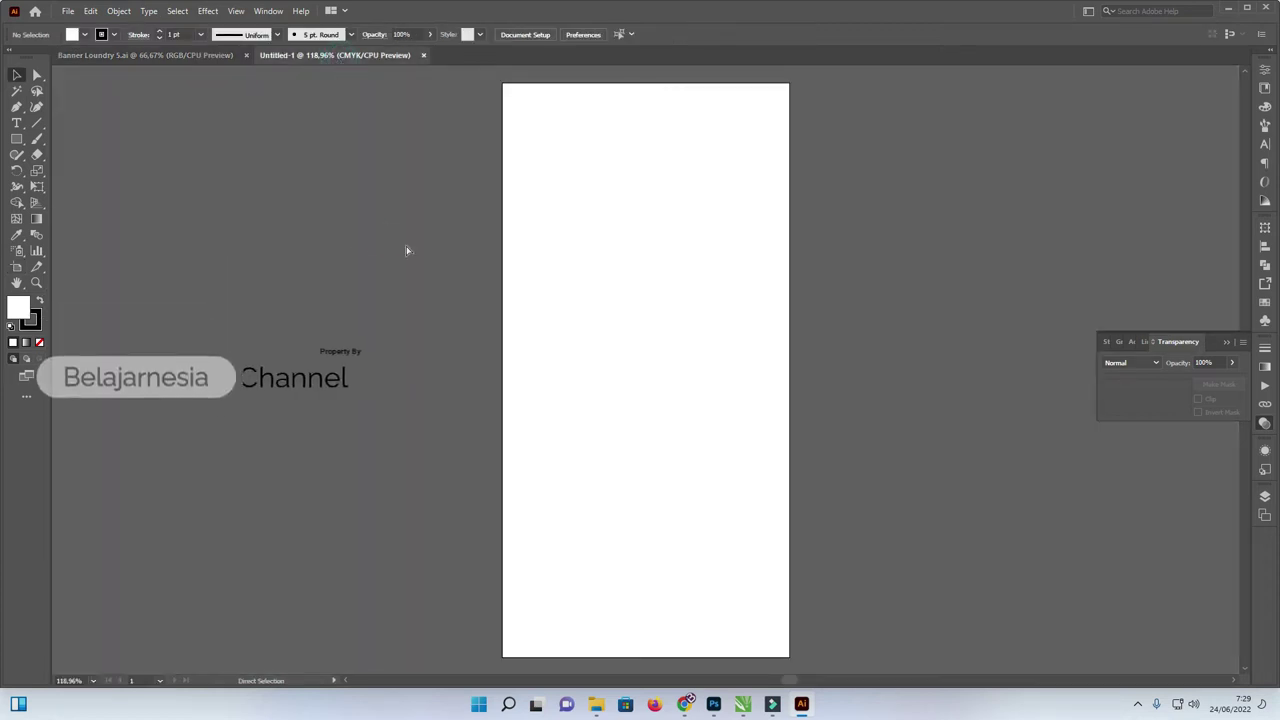
{"action": "key", "text": "ctrl+v"}
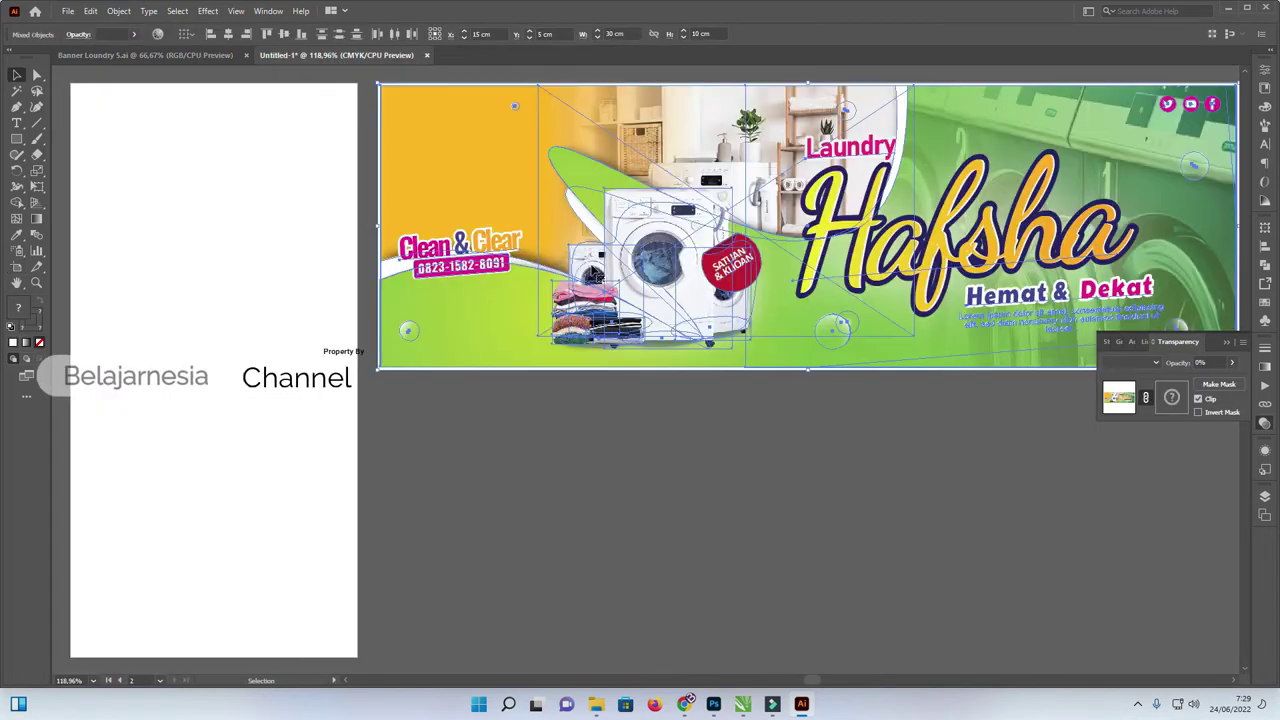
Step: Delete the empty white artboard and fit the banner artboard in the window
{"action": "key", "text": "ctrl+minus"}
{"action": "key", "text": "ctrl+minus"}
{"action": "left_click_drag", "start_coordinate": [432, 291], "coordinate": [438, 301]}
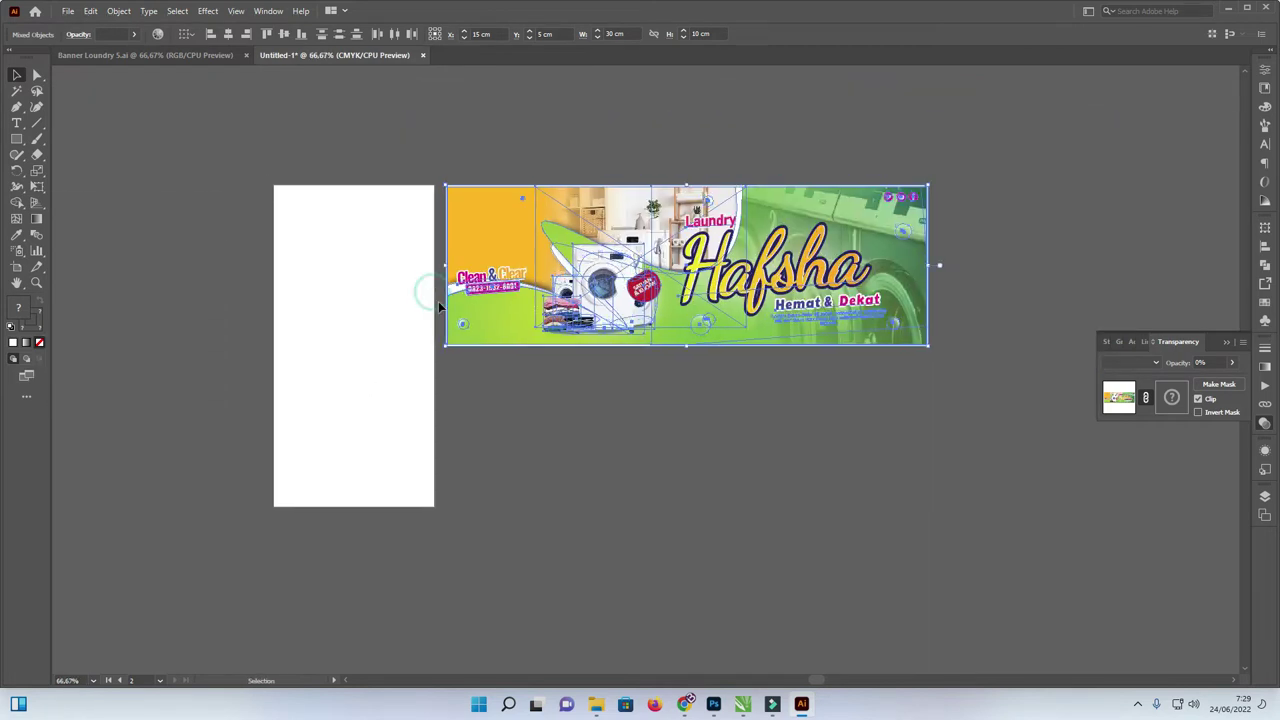
{"action": "left_click", "coordinate": [523, 443]}
{"action": "left_click", "coordinate": [381, 350]}
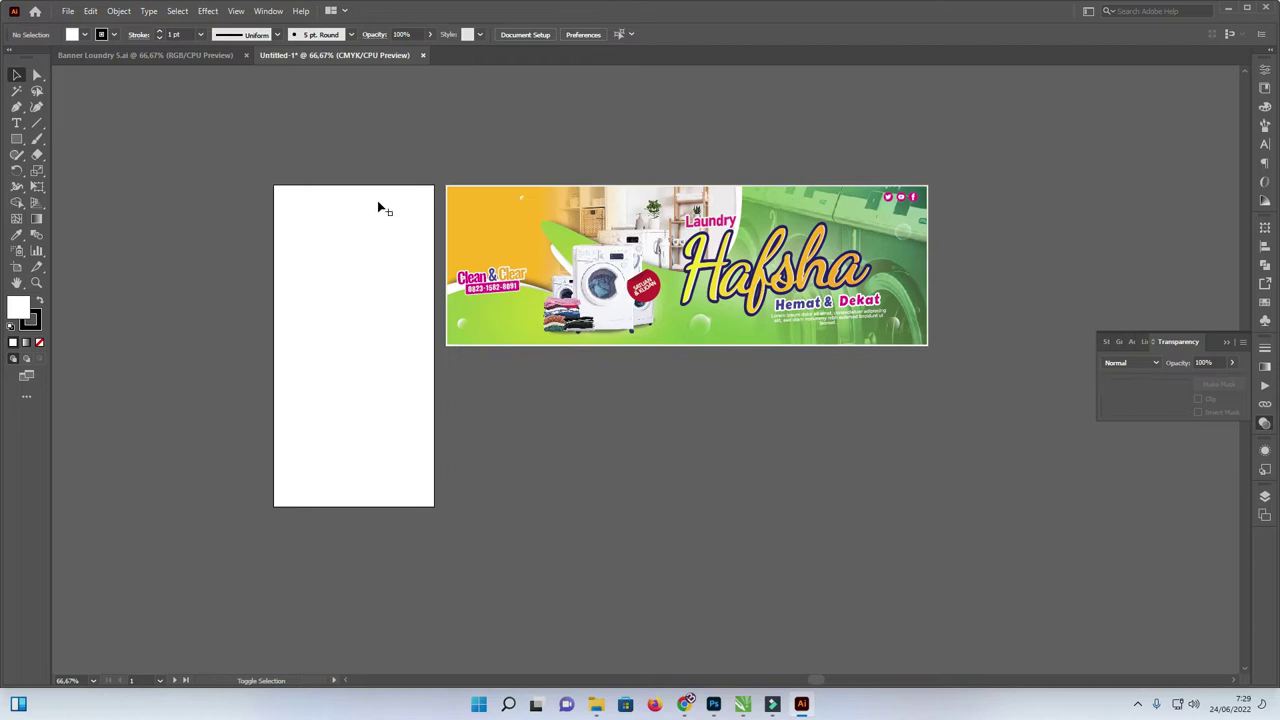
{"action": "key", "text": "shift+o"}
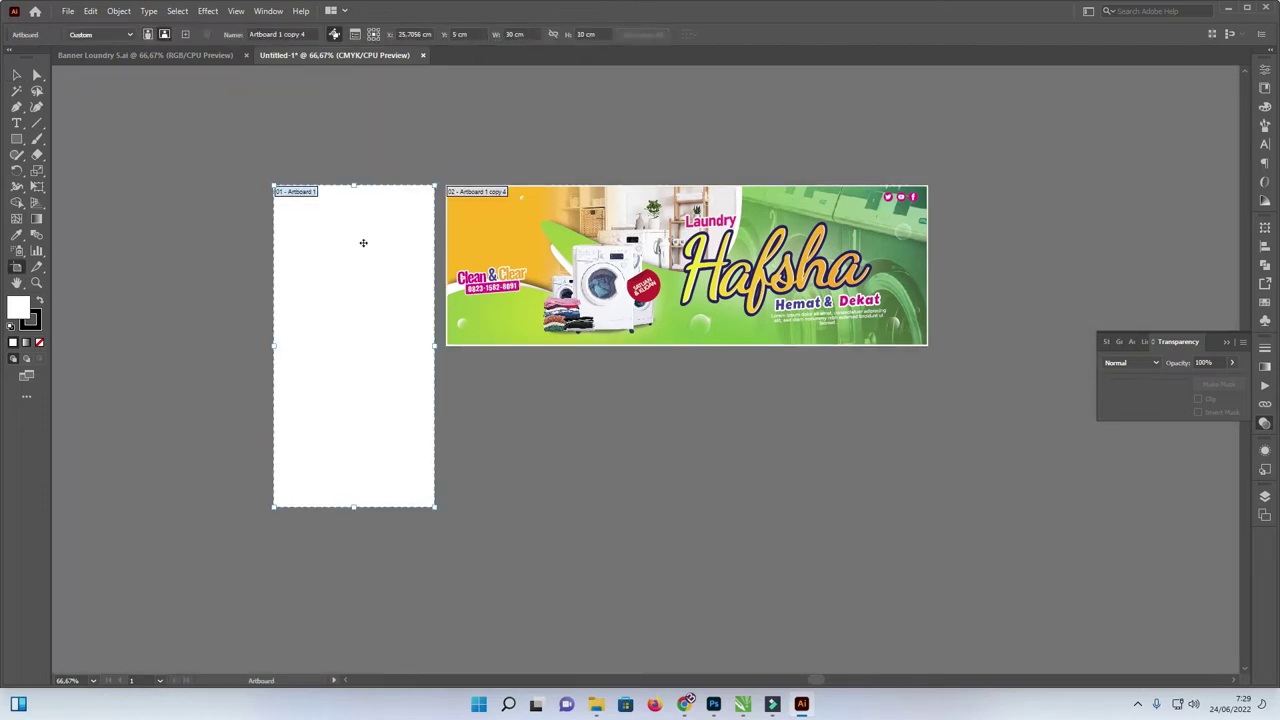
{"action": "key", "text": "Delete"}
{"action": "left_click", "coordinate": [17, 76]}
{"action": "key", "text": "z"}
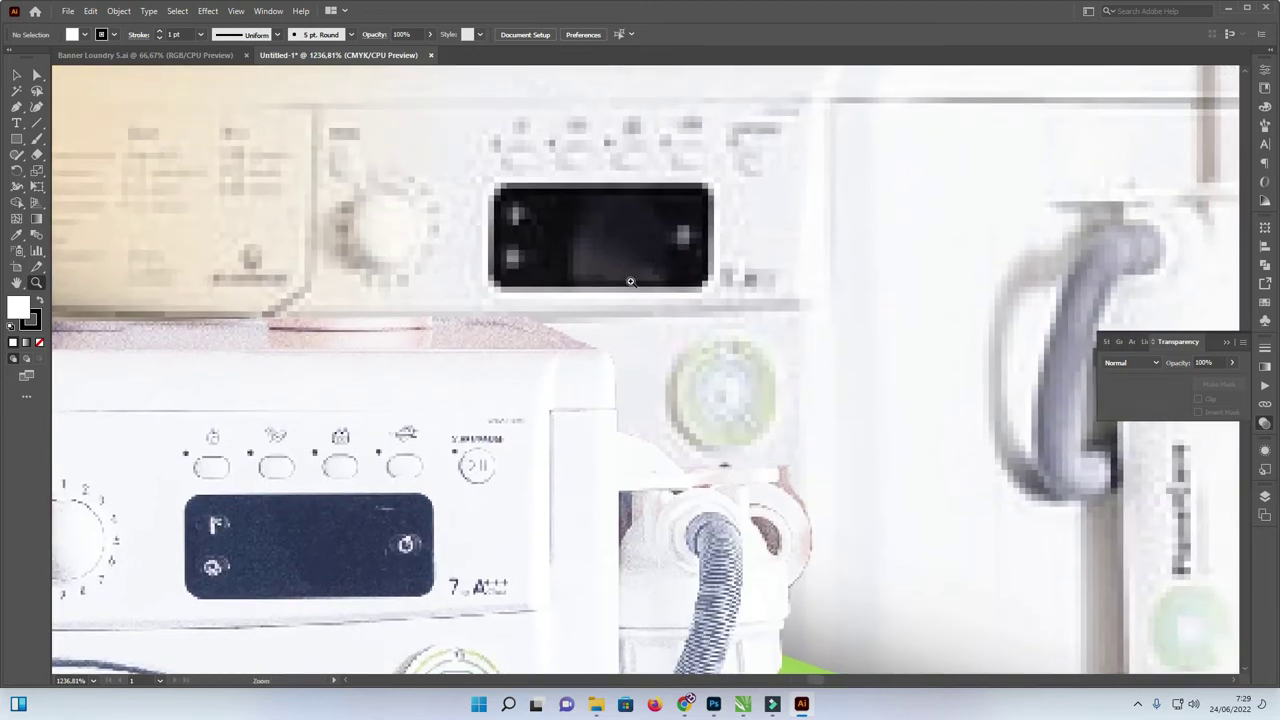
{"action": "key", "text": "ctrl+0"}
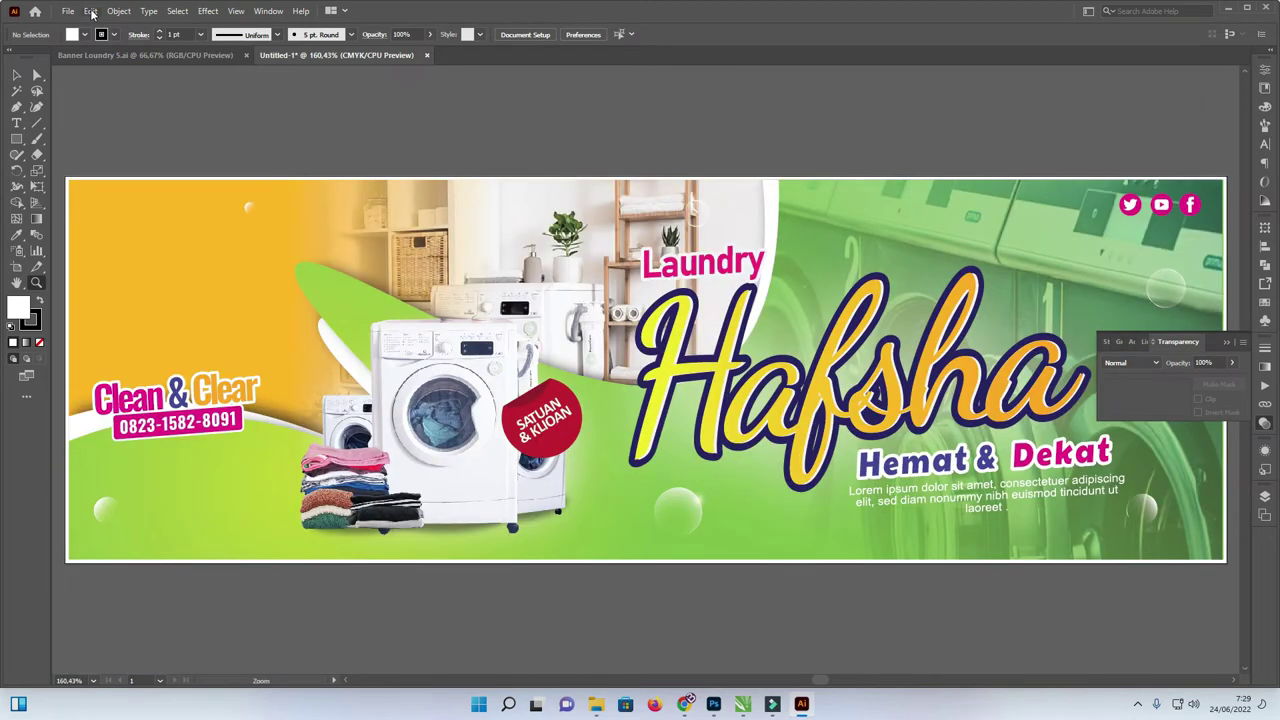
{"action": "left_click", "coordinate": [69, 12]}
Step: Save the banner to Downloads as 'Convert CDR' in Adobe Illustrator (*.AI) format
{"action": "left_click", "coordinate": [119, 121]}
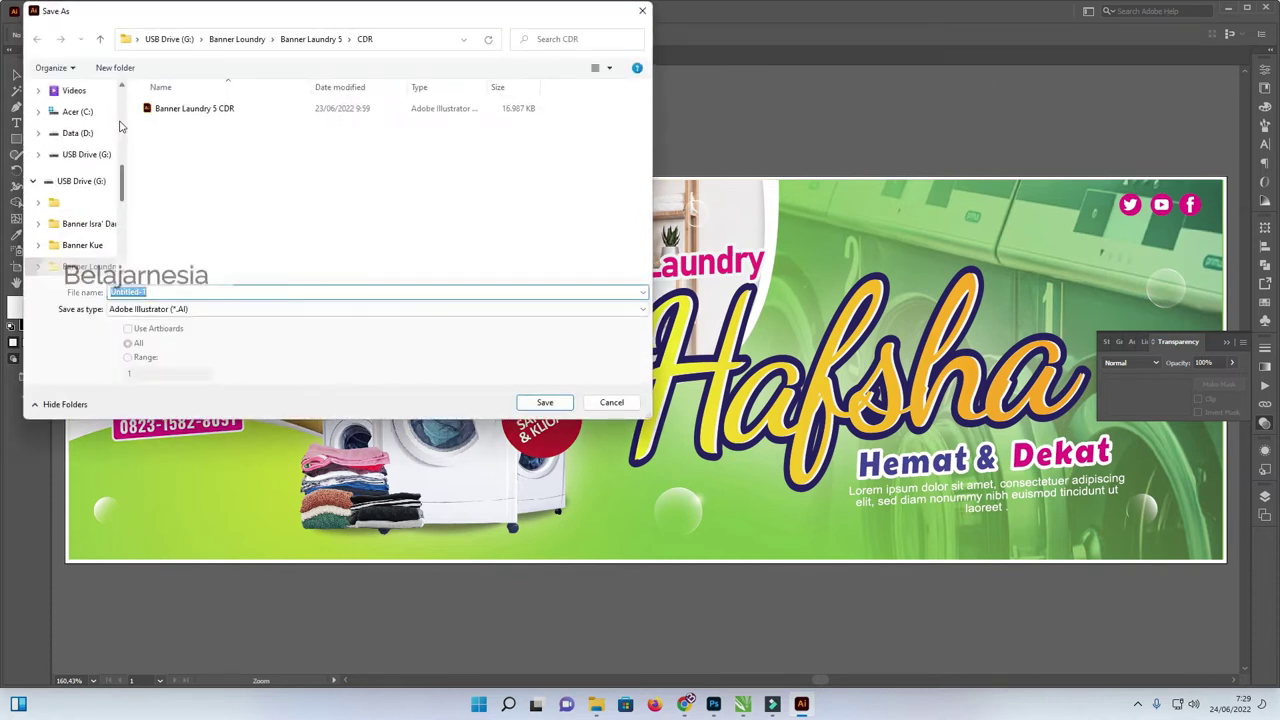
{"action": "scroll", "coordinate": [119, 125], "scroll_direction": "up", "scroll_amount": 3}
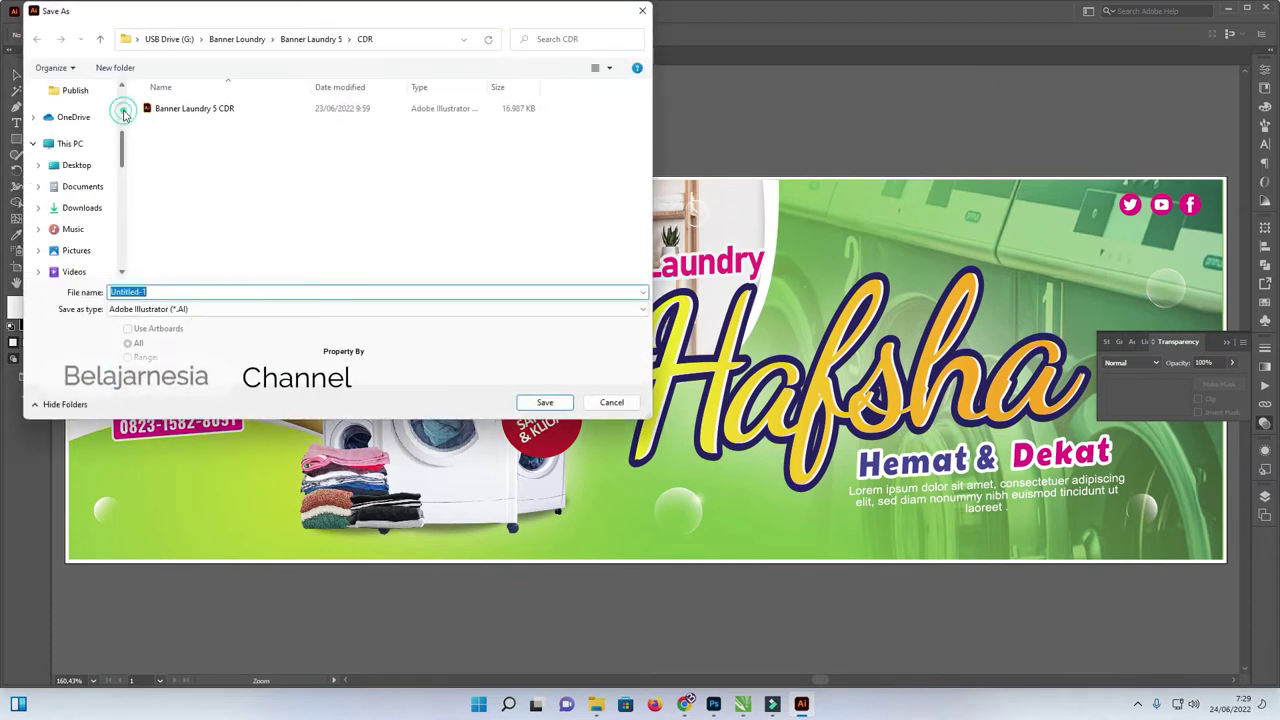
{"action": "scroll", "coordinate": [124, 106], "scroll_direction": "up", "scroll_amount": 3}
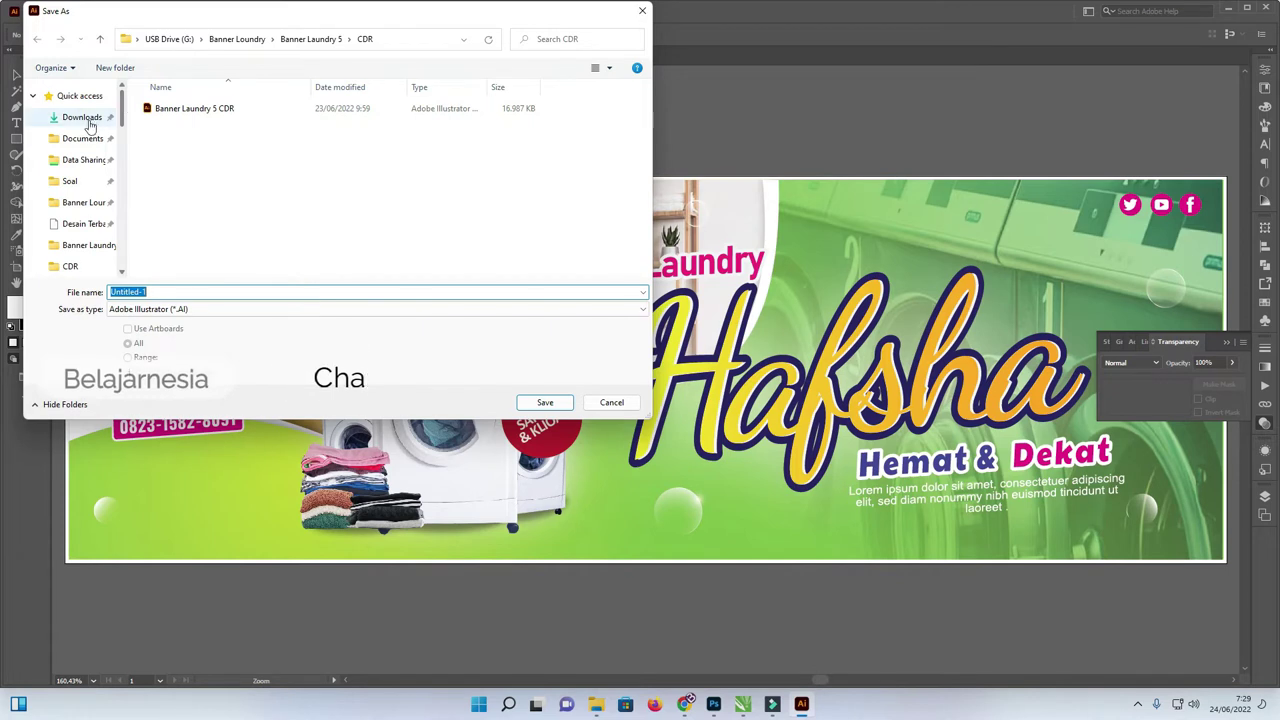
{"action": "left_click", "coordinate": [86, 117]}
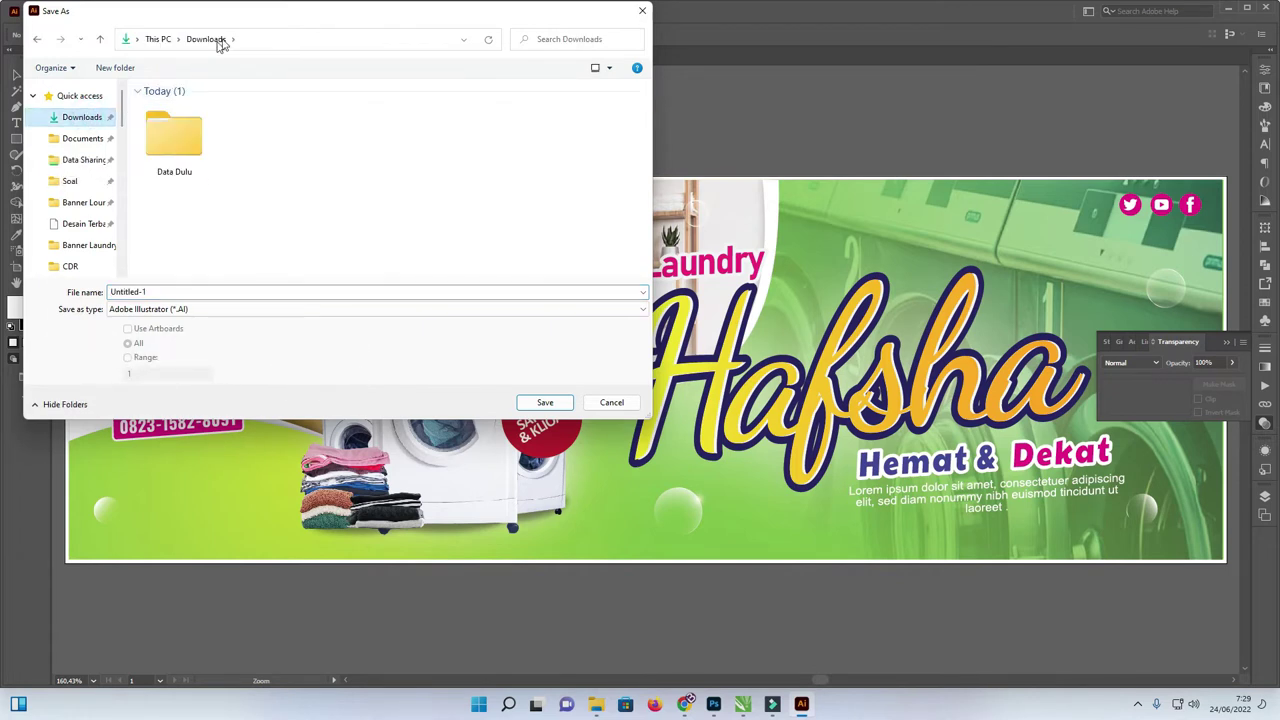
{"action": "left_click_drag", "start_coordinate": [260, 14], "coordinate": [349, 14]}
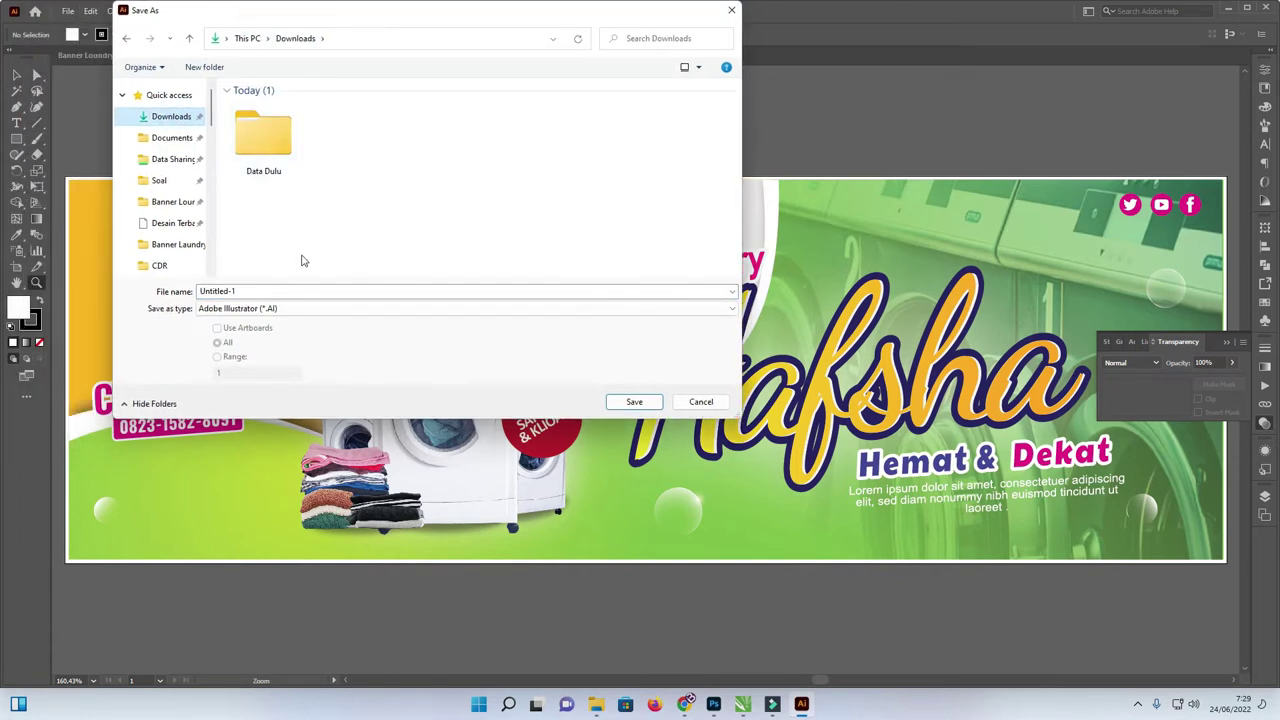
{"action": "left_click", "coordinate": [314, 308]}
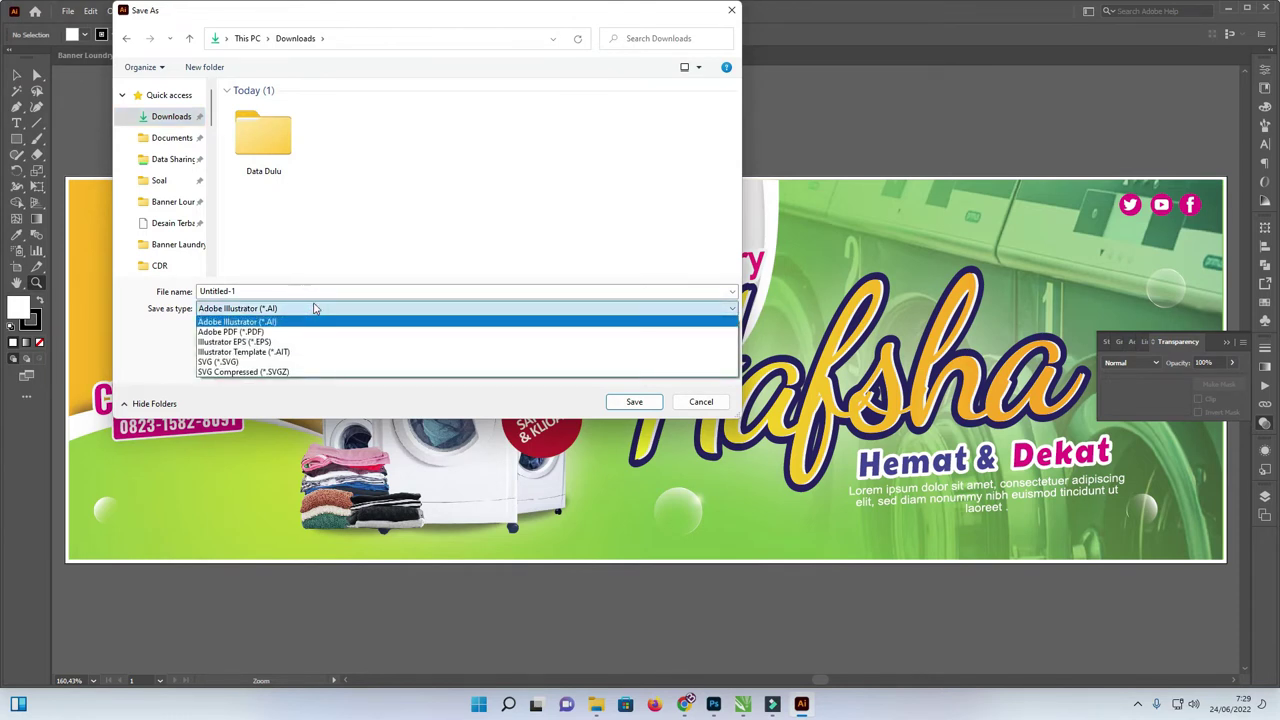
{"action": "left_click", "coordinate": [314, 308]}
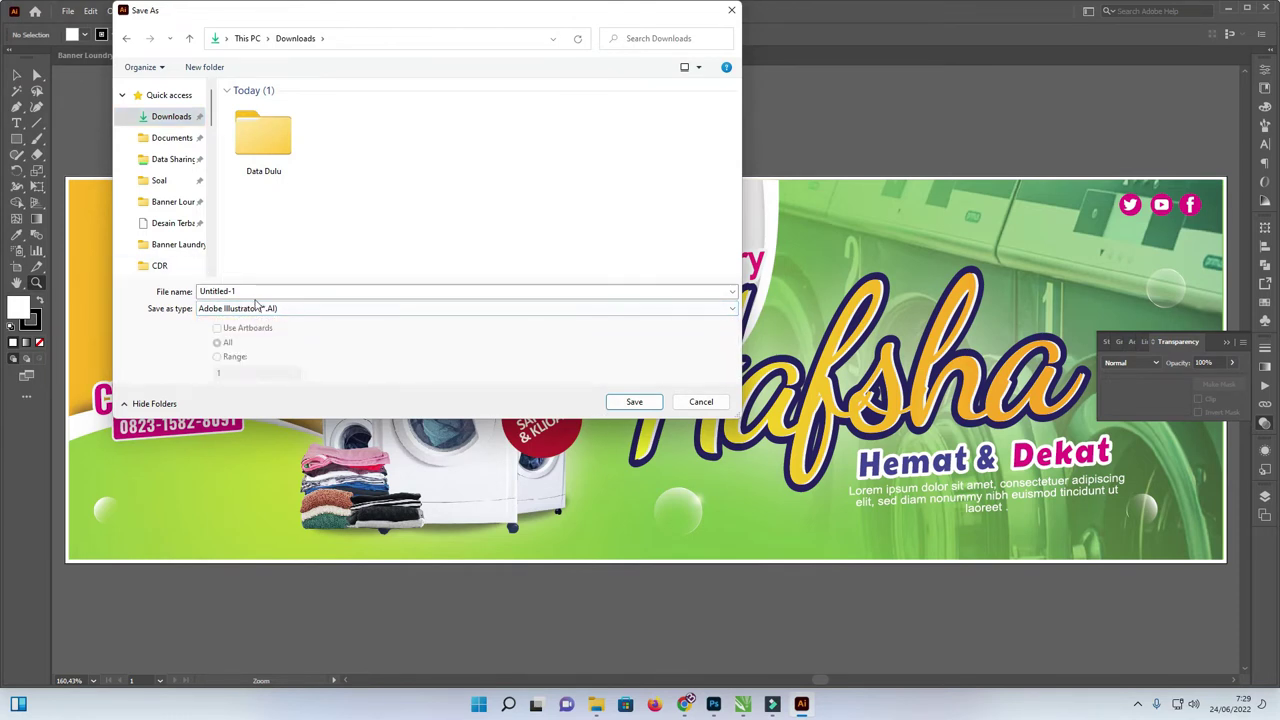
{"action": "double_click", "coordinate": [271, 291]}
{"action": "type", "text": "Convert"}
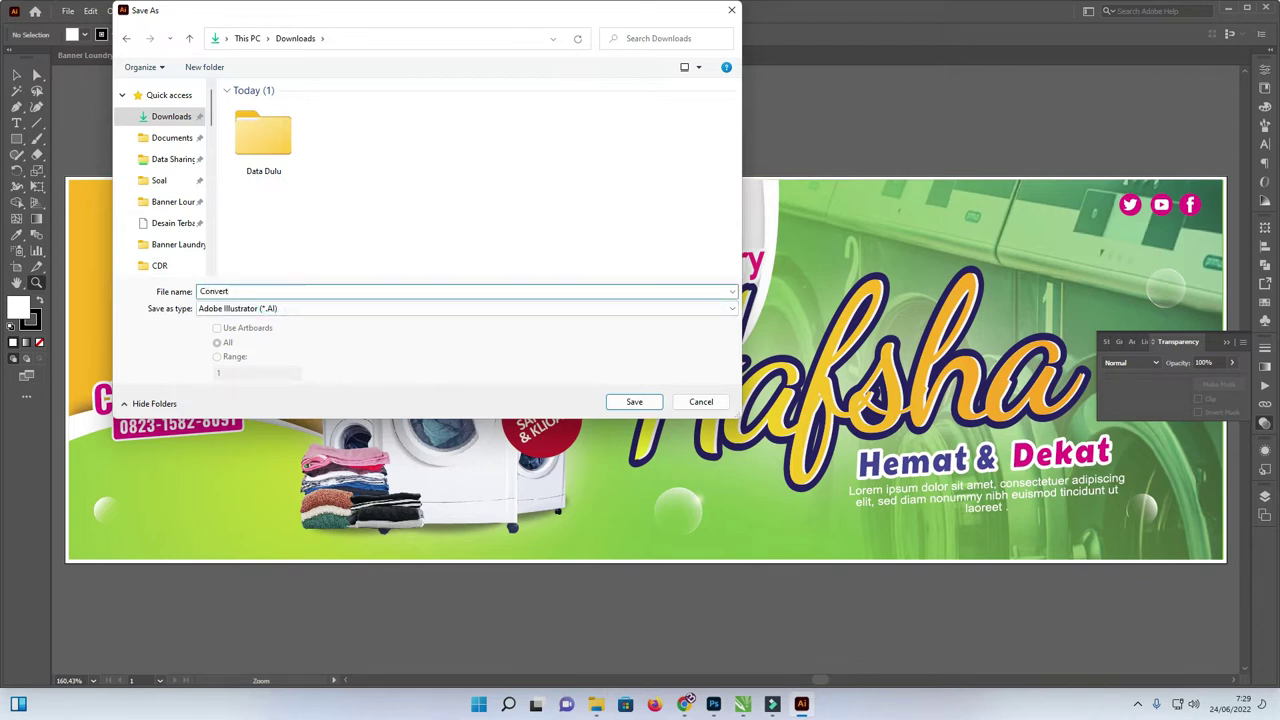
{"action": "type", "text": " CDR"}
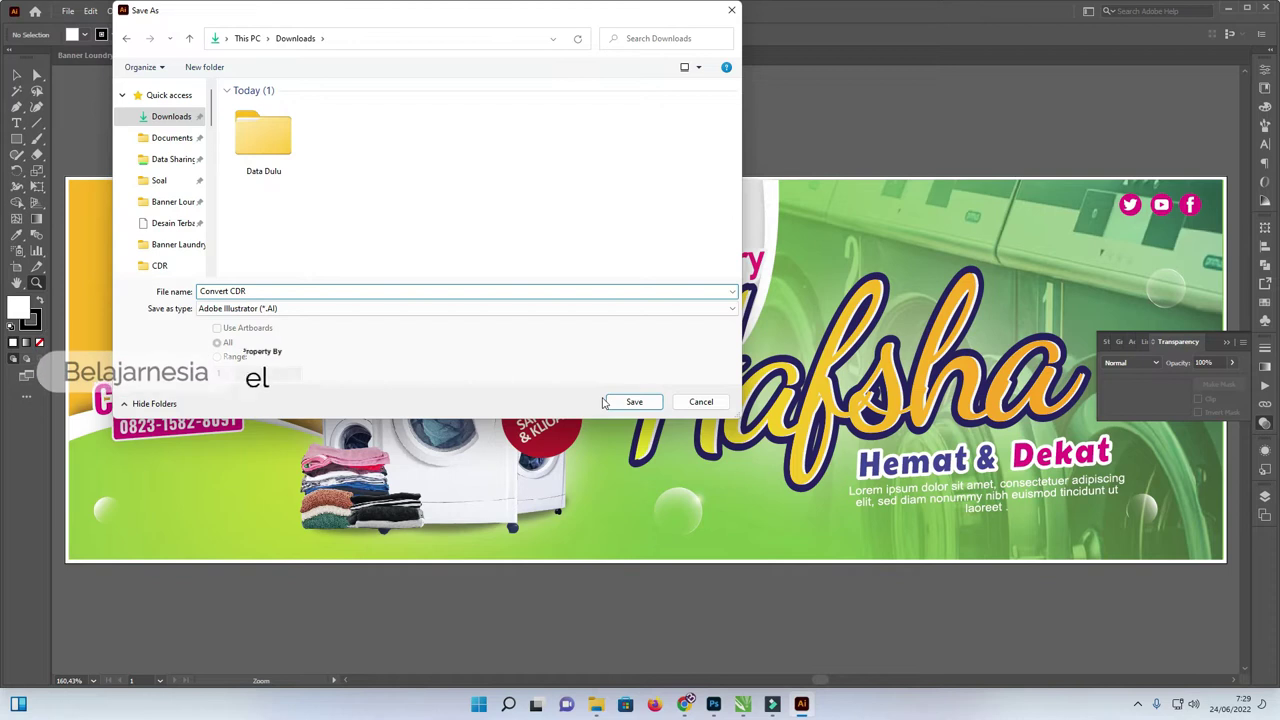
{"action": "left_click", "coordinate": [633, 404]}
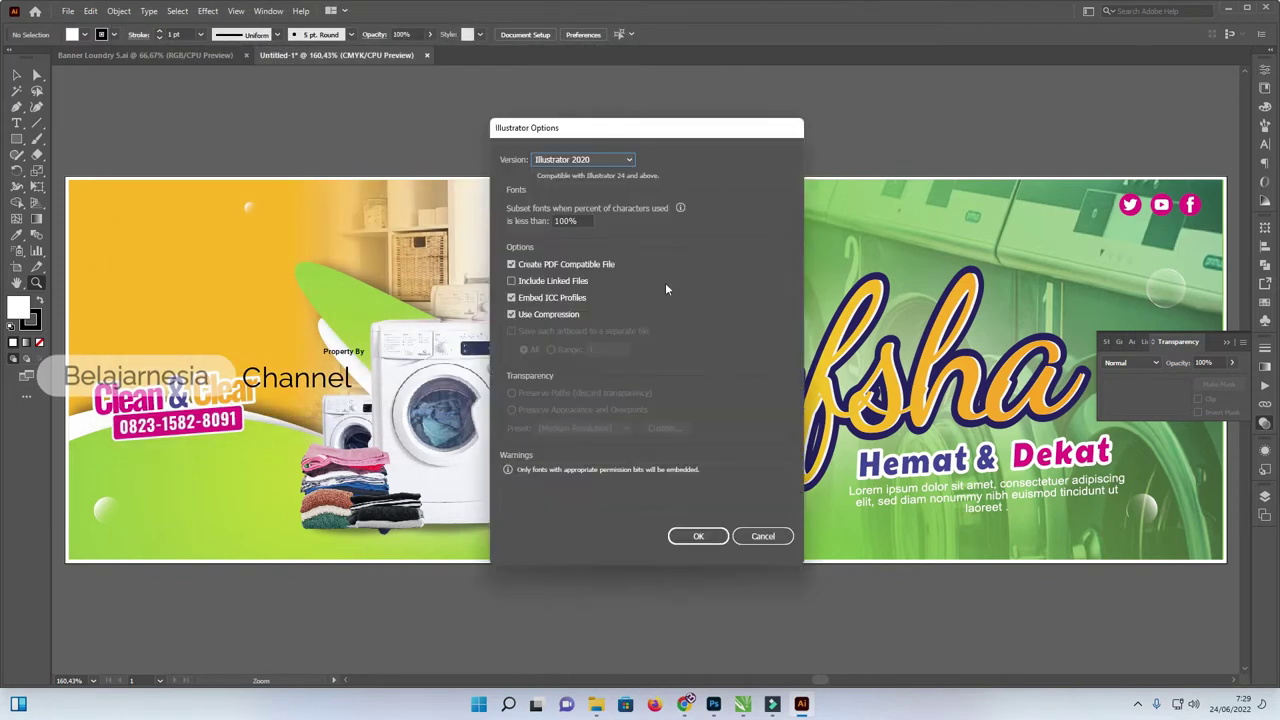
Step: Save with Illustrator CC (Legacy) compatibility, then collapse the Transparency panel
{"action": "left_click_drag", "start_coordinate": [630, 141], "coordinate": [321, 138]}
{"action": "left_click", "coordinate": [310, 158]}
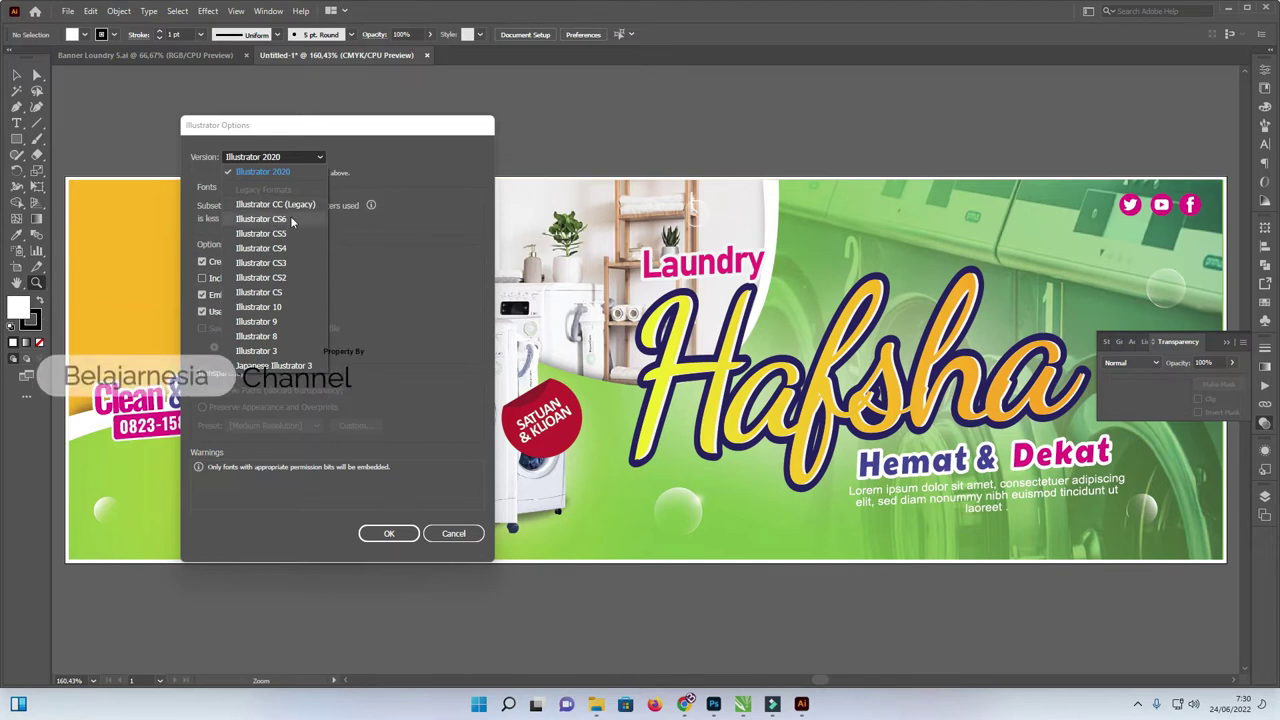
{"action": "left_click", "coordinate": [303, 206]}
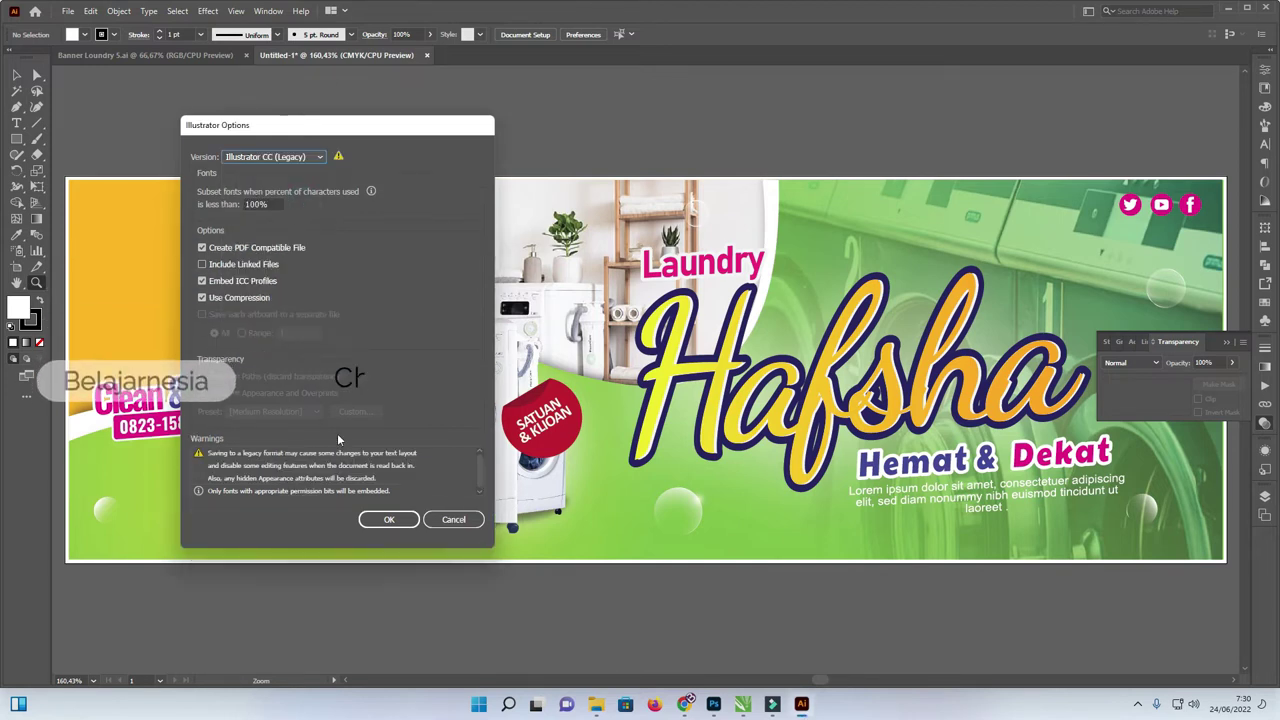
{"action": "left_click", "coordinate": [391, 521]}
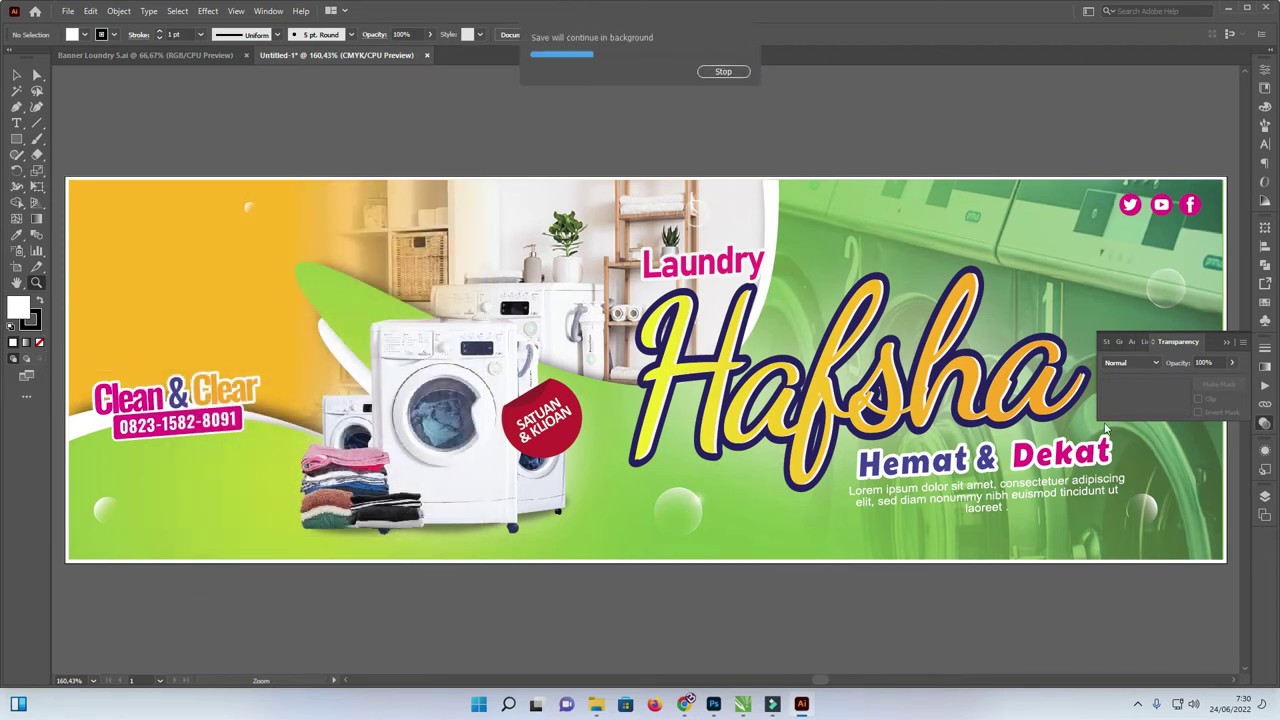
{"action": "left_click", "coordinate": [1226, 342]}
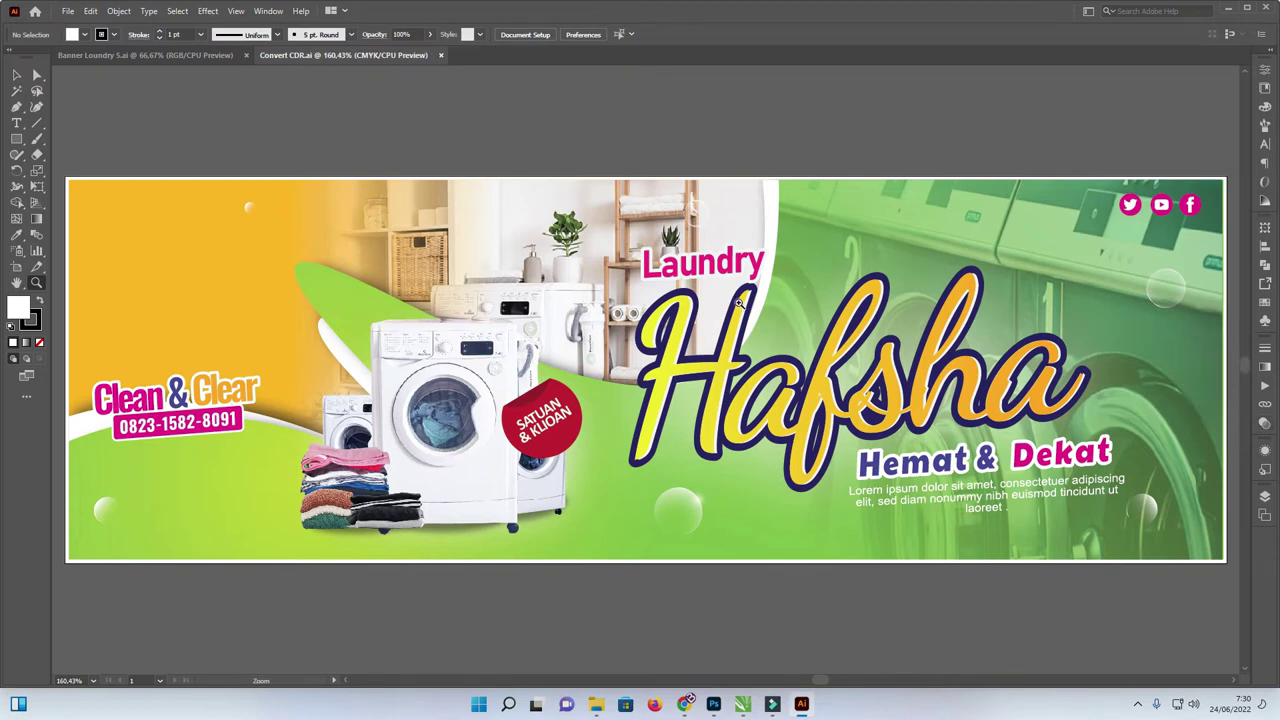
Step: Zoom out to see the whole Convert CDR banner and show the Links panel's linked images
{"action": "key", "text": "ctrl+e"}
{"action": "left_click", "coordinate": [740, 301], "text": "alt"}
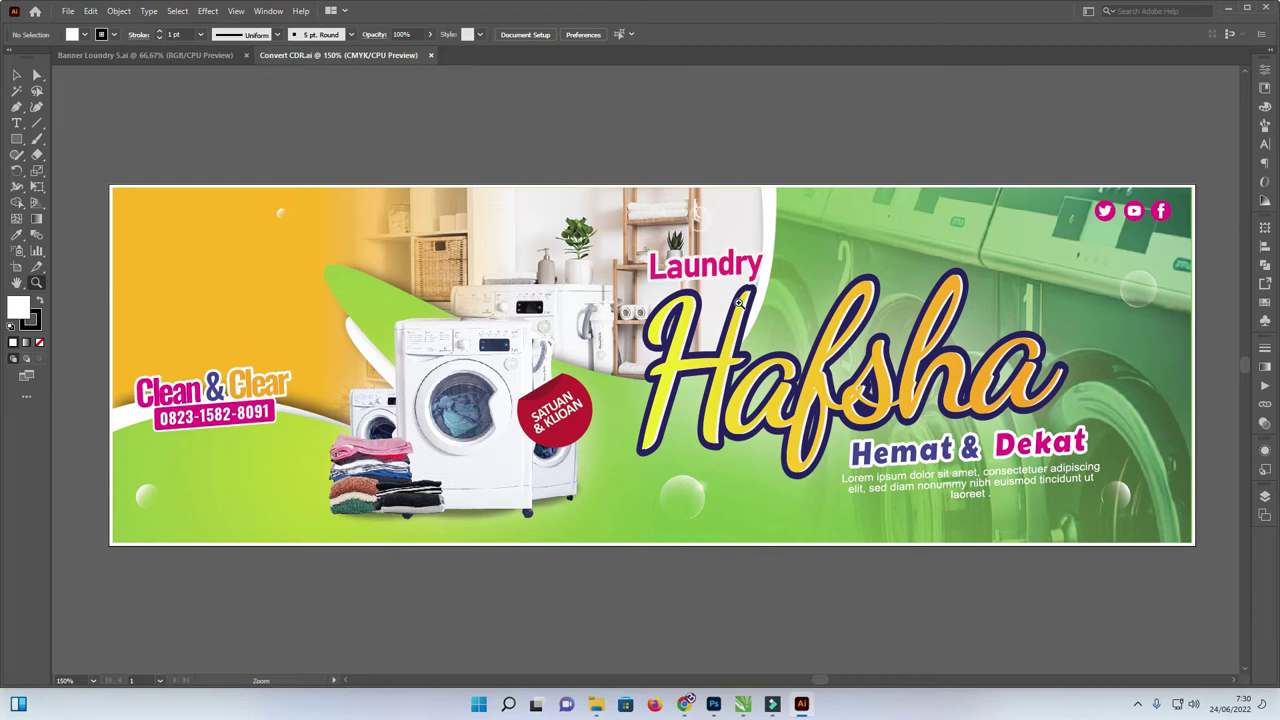
{"action": "left_click", "coordinate": [16, 74]}
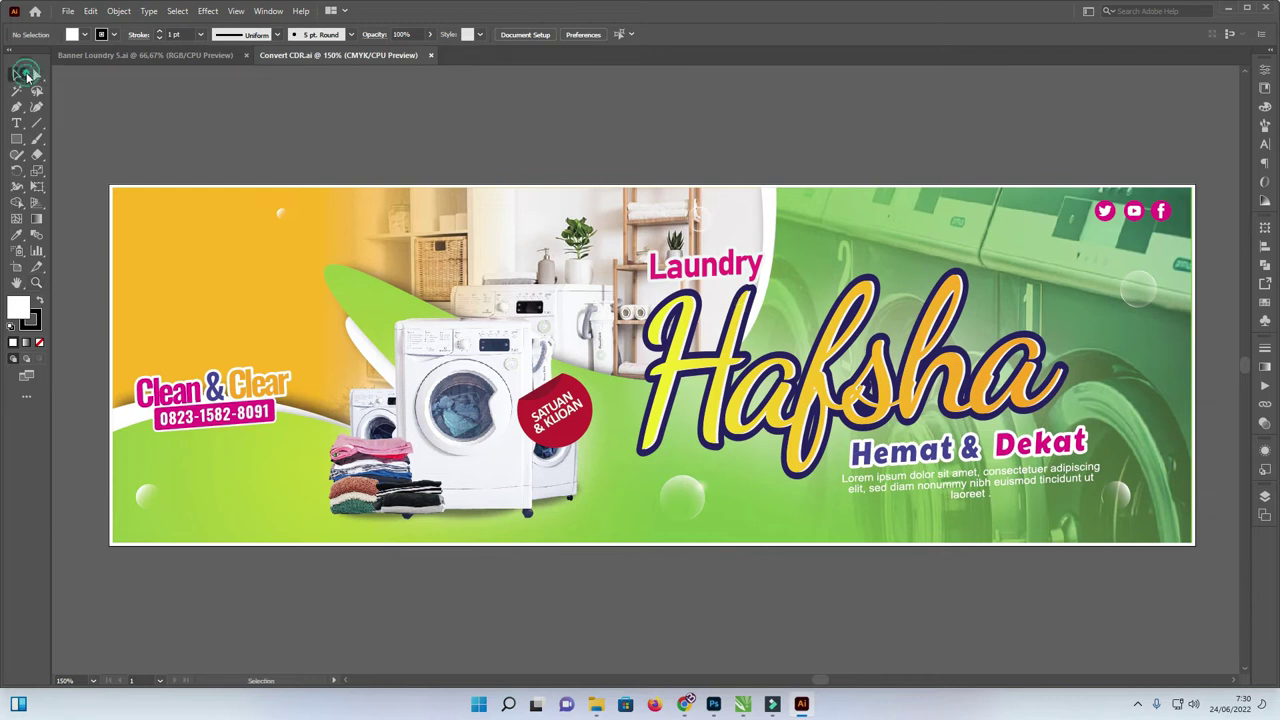
{"action": "scroll", "coordinate": [697, 222], "scroll_direction": "down", "scroll_amount": 1}
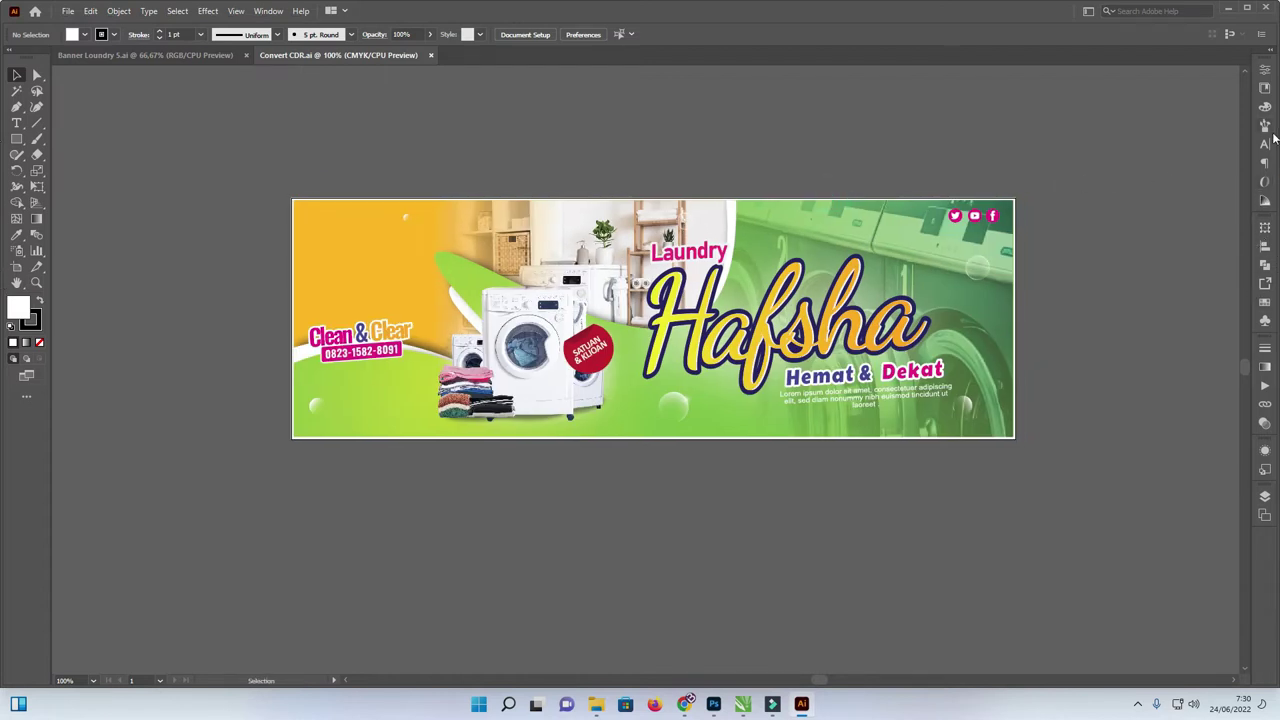
{"action": "left_click", "coordinate": [1265, 407]}
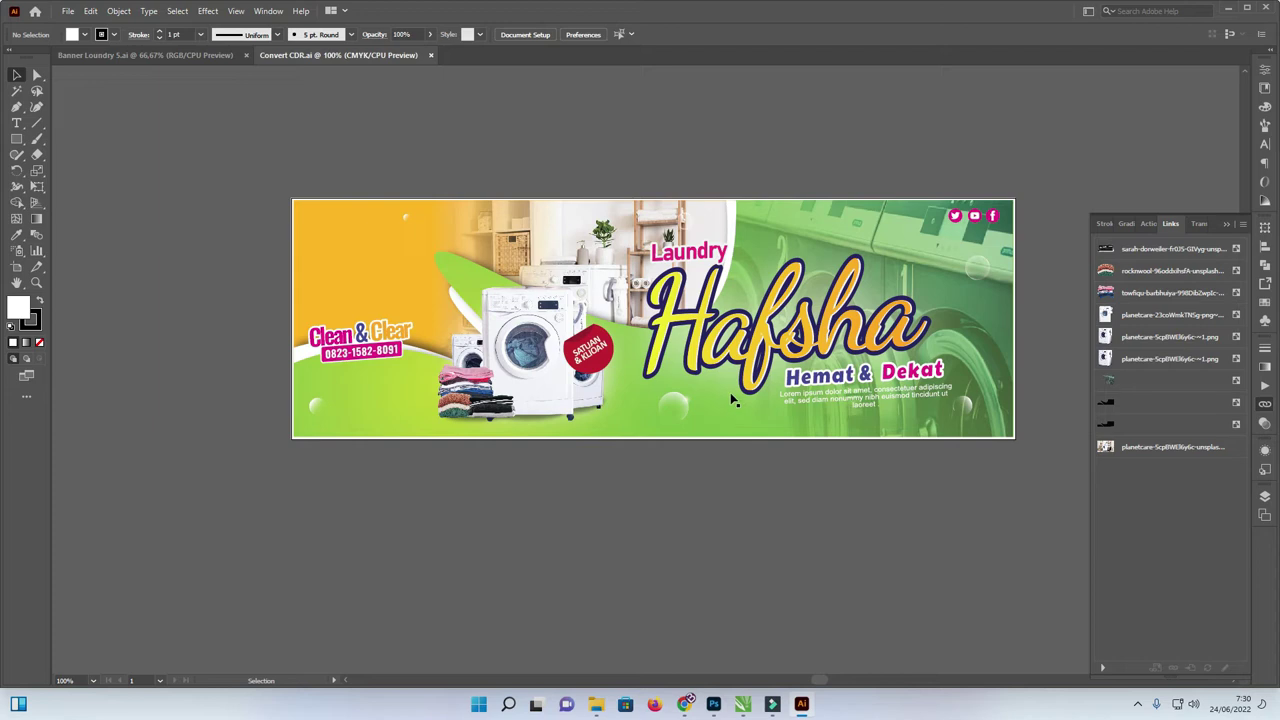
Step: Embed the last planetcare room photo using Embed Image(s) from the Links panel menu
{"action": "left_click", "coordinate": [1155, 249]}
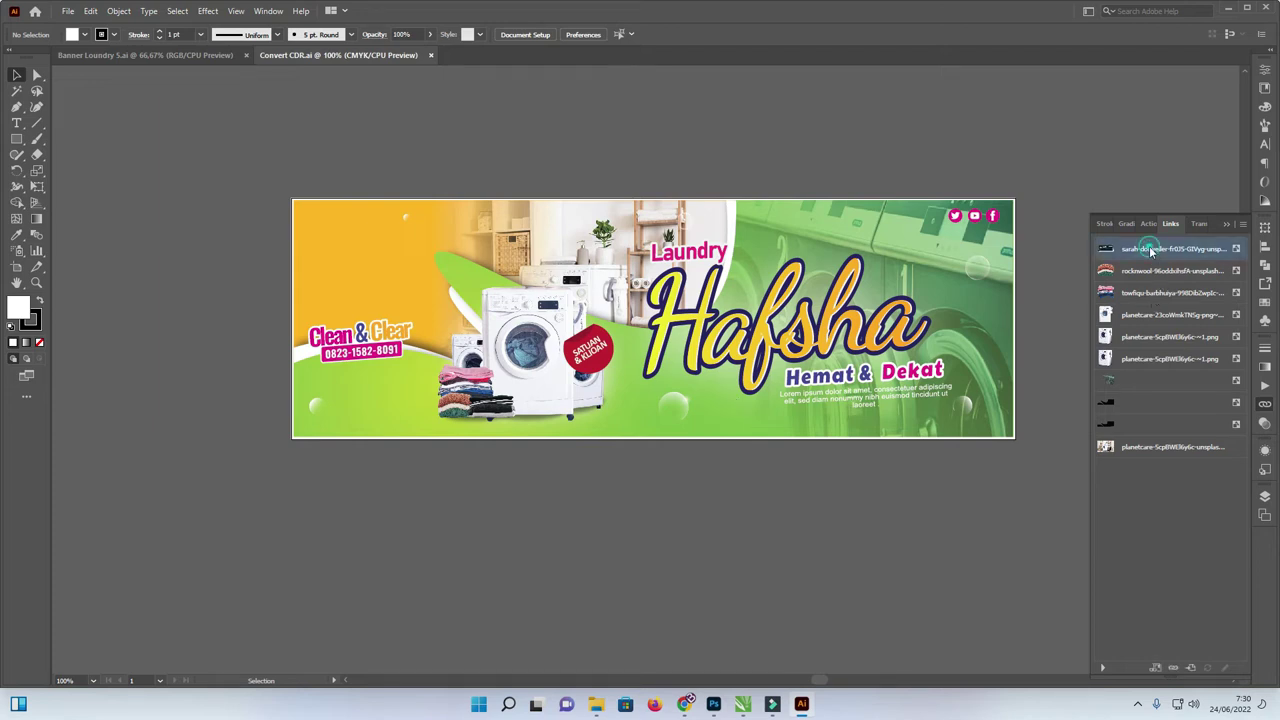
{"action": "left_click", "coordinate": [1157, 292]}
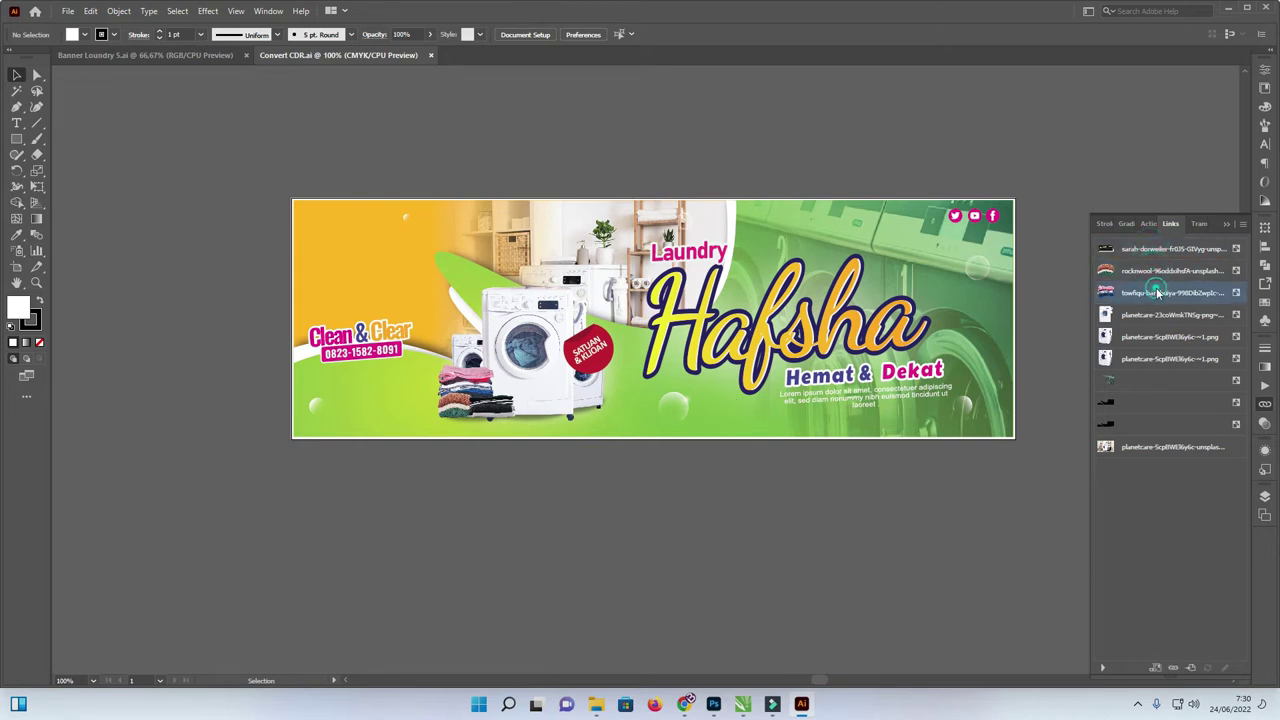
{"action": "left_click", "coordinate": [1190, 386]}
{"action": "left_click", "coordinate": [1205, 448]}
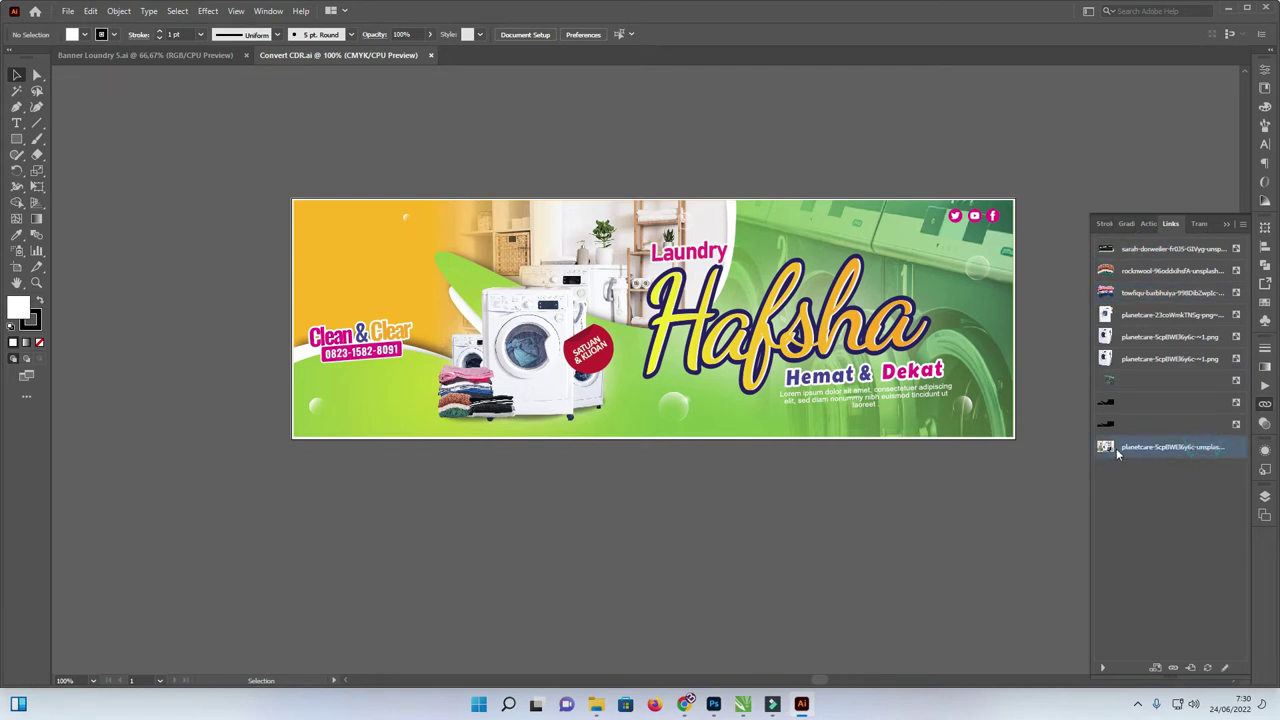
{"action": "left_click", "coordinate": [1243, 224]}
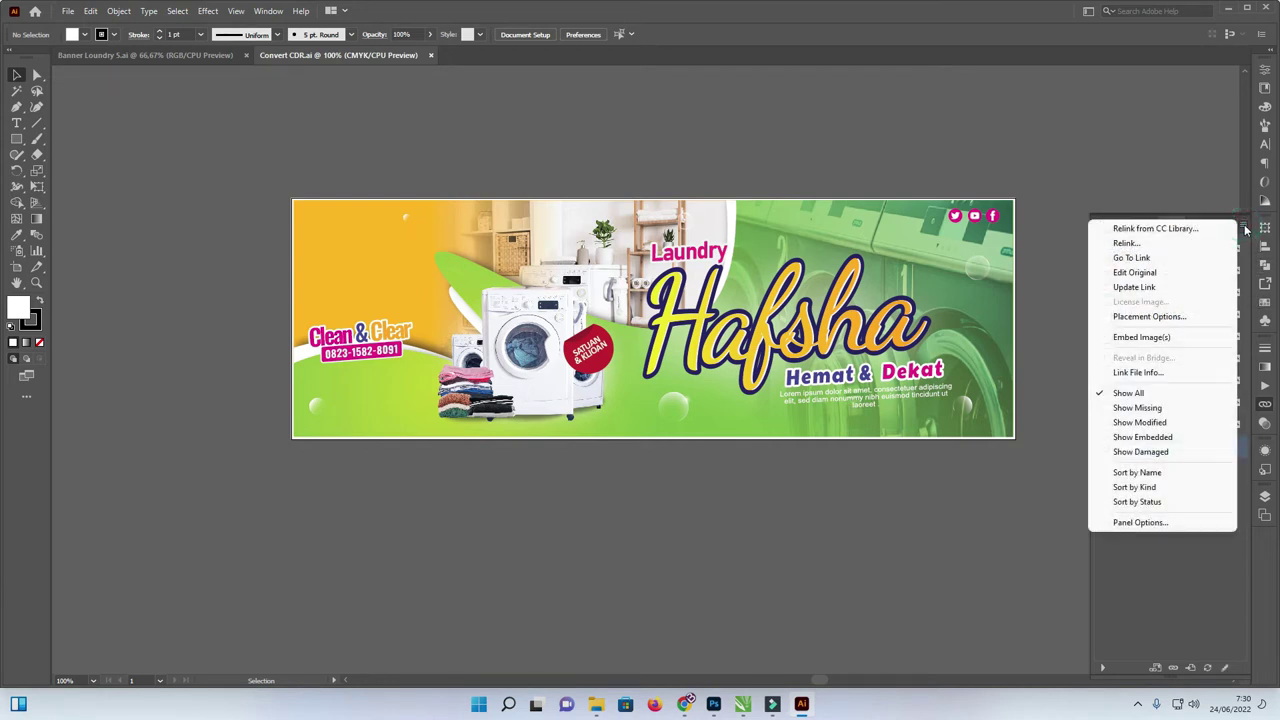
{"action": "left_click", "coordinate": [1210, 612]}
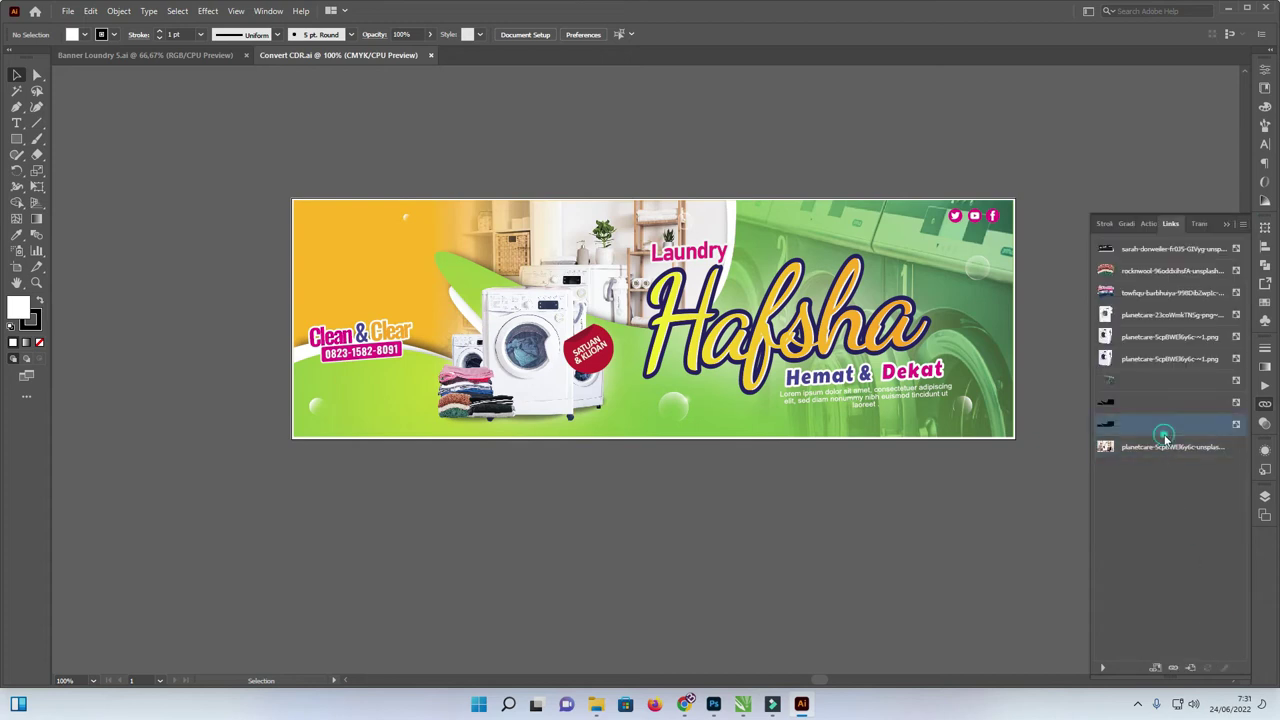
{"action": "left_click", "coordinate": [1243, 224]}
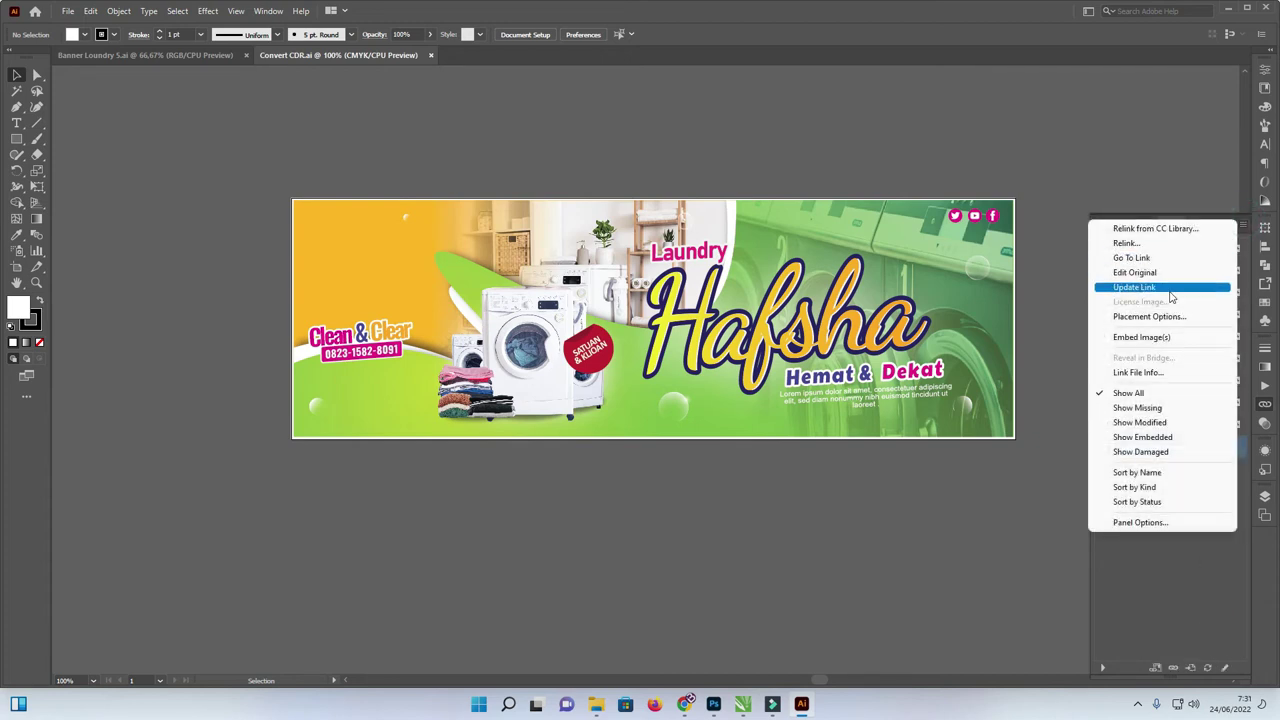
{"action": "left_click", "coordinate": [1160, 343]}
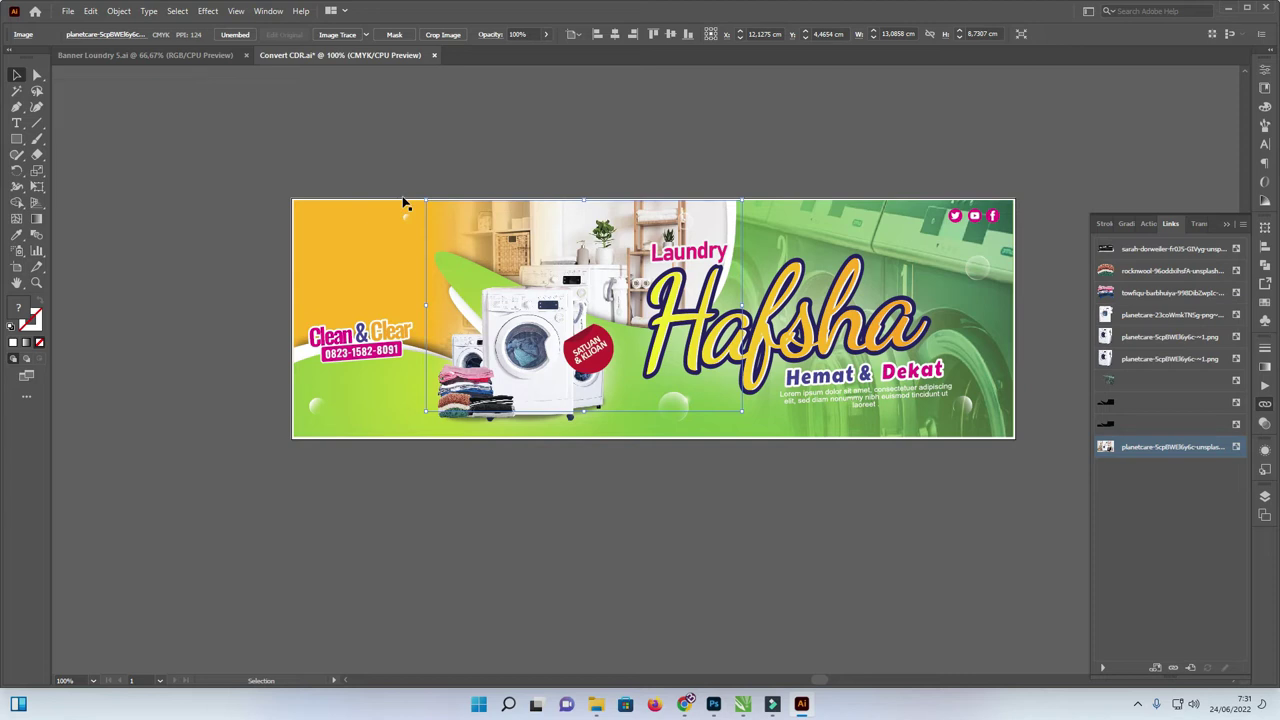
{"action": "left_click", "coordinate": [439, 177]}
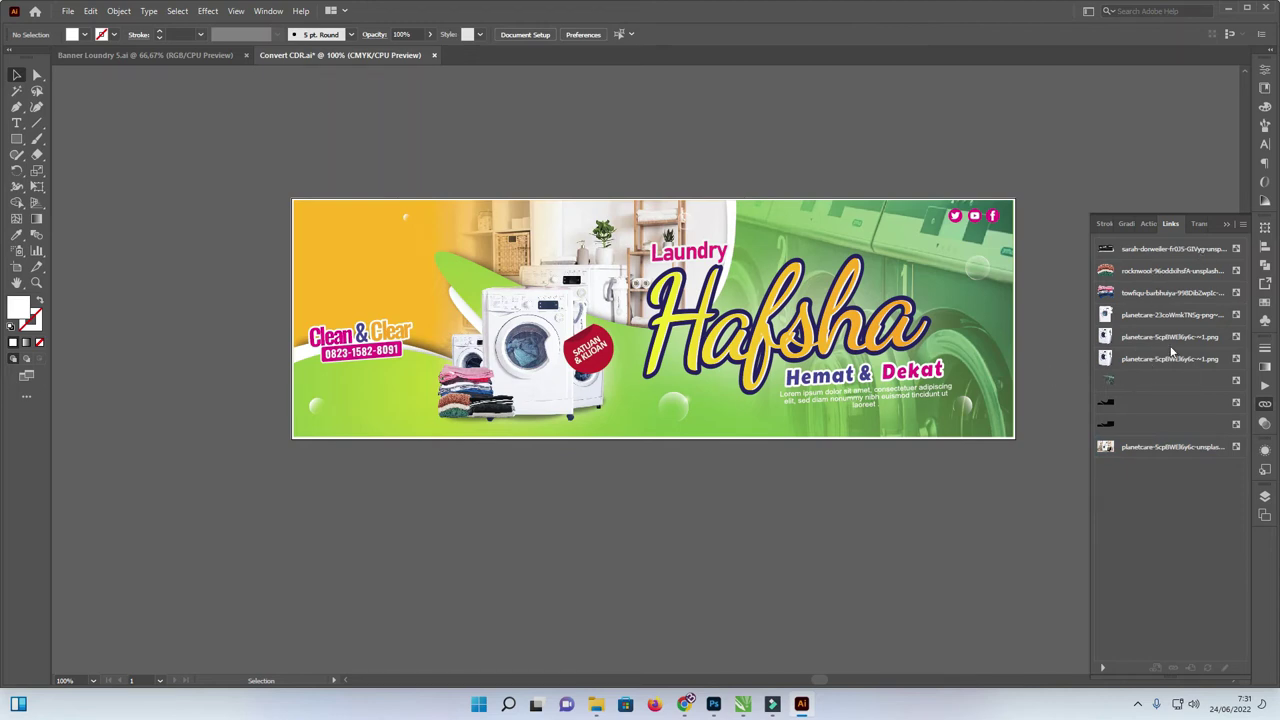
{"action": "left_click", "coordinate": [1183, 403]}
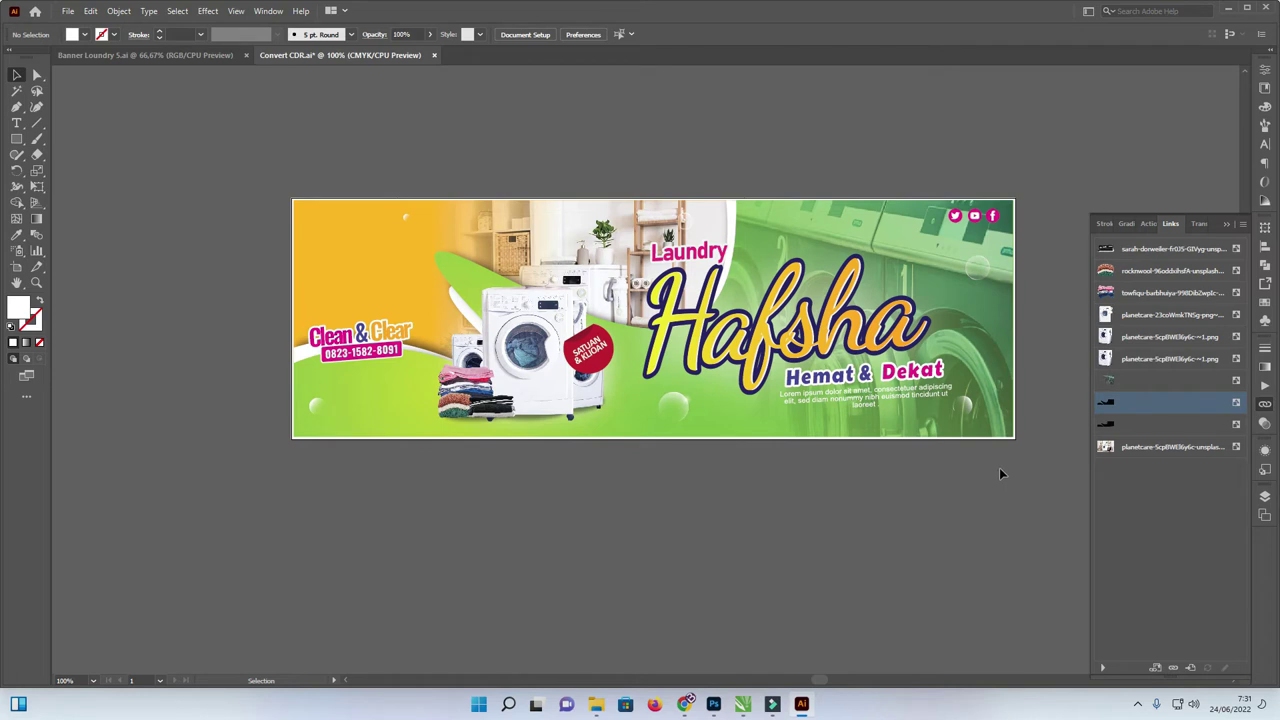
Step: Ungroup the washing-machine group twice
{"action": "left_click", "coordinate": [555, 426]}
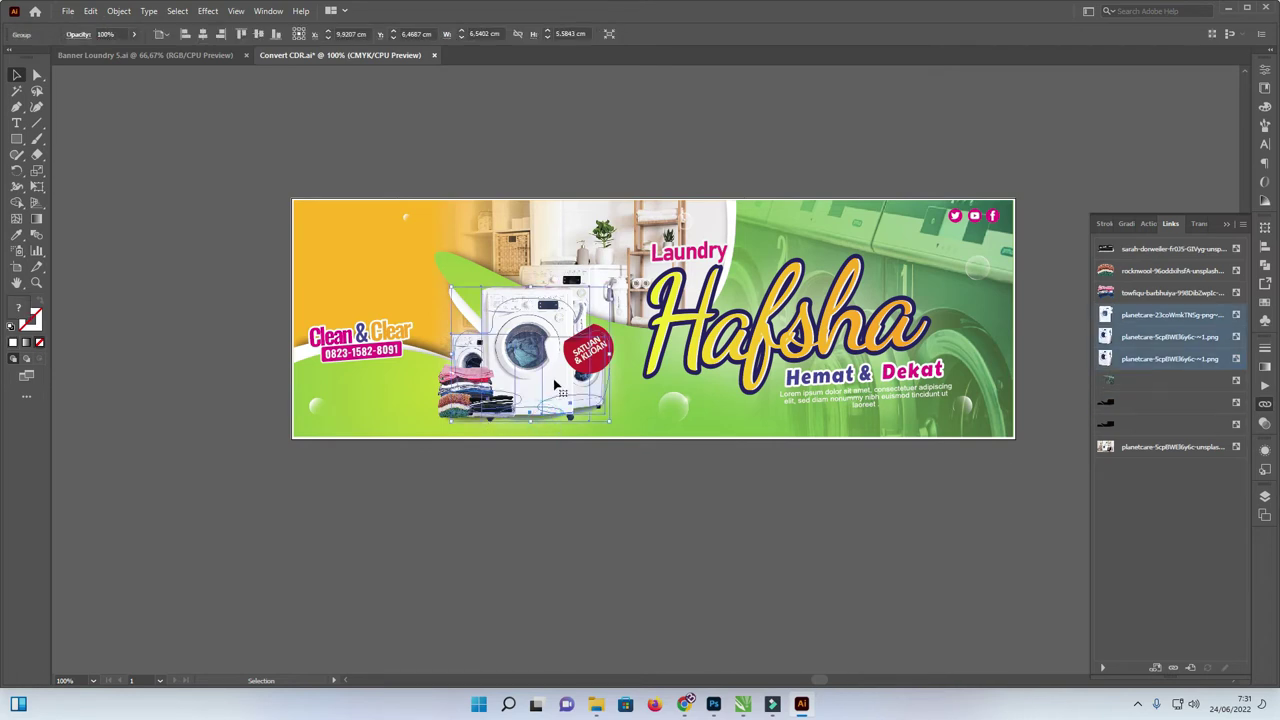
{"action": "right_click", "coordinate": [555, 385]}
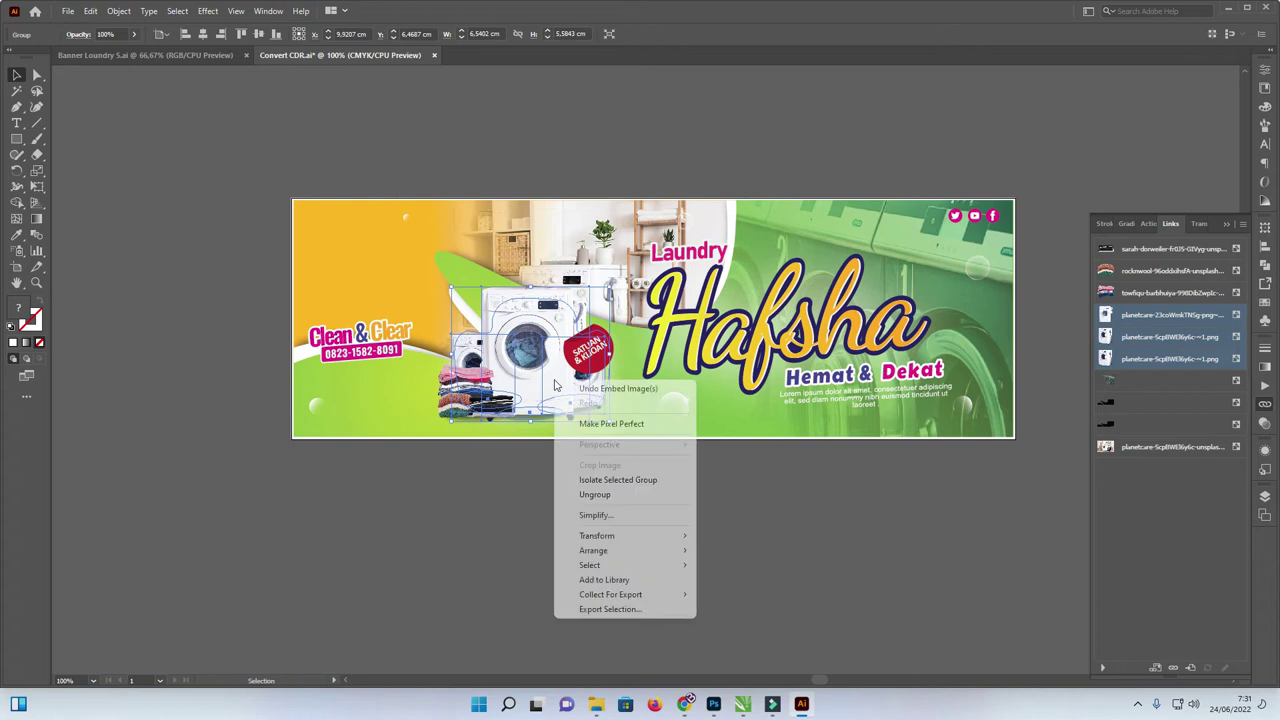
{"action": "left_click", "coordinate": [627, 492]}
{"action": "left_click", "coordinate": [540, 424]}
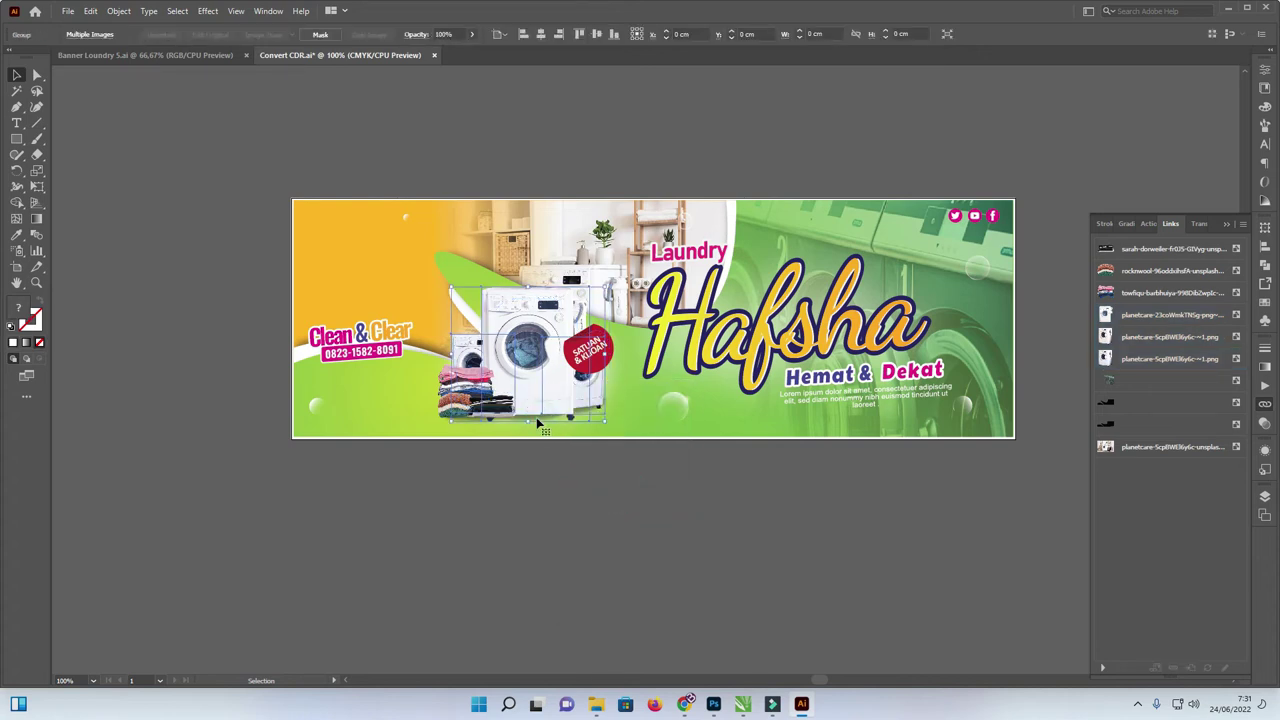
{"action": "right_click", "coordinate": [538, 420]}
{"action": "left_click", "coordinate": [577, 533]}
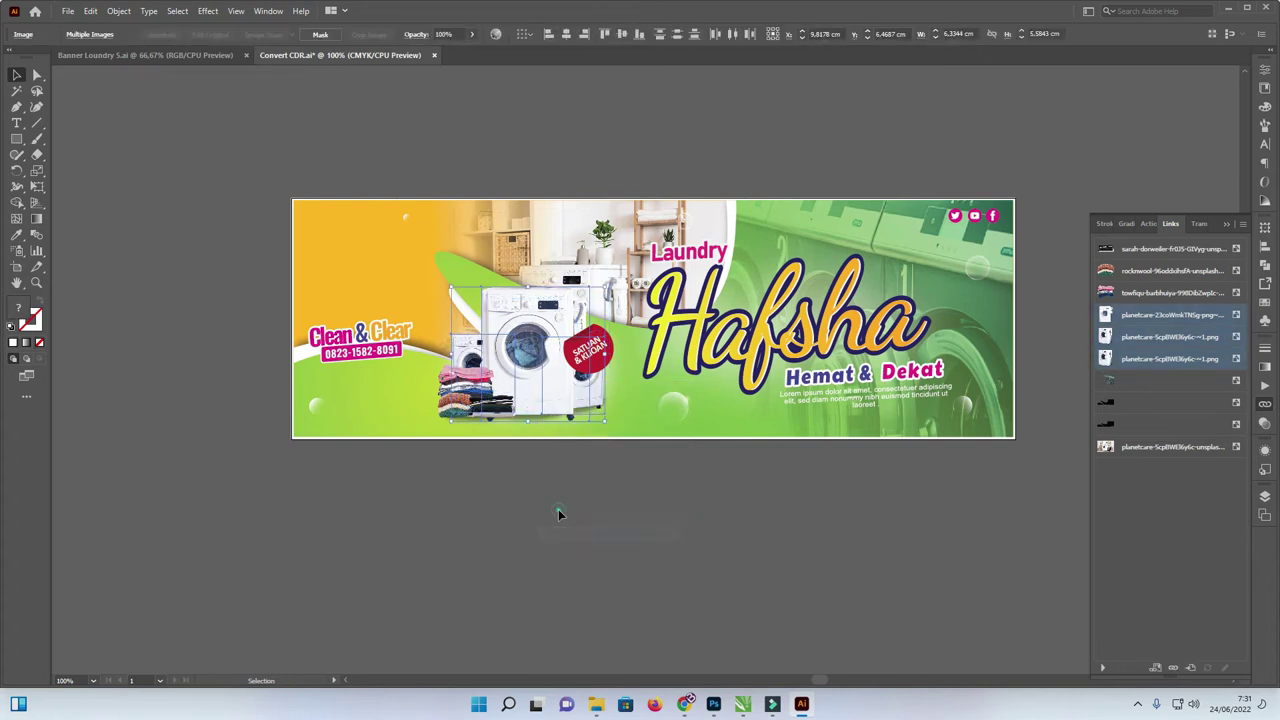
Step: Select both washing-machine images and remove them from the banner
{"action": "left_click", "coordinate": [540, 370]}
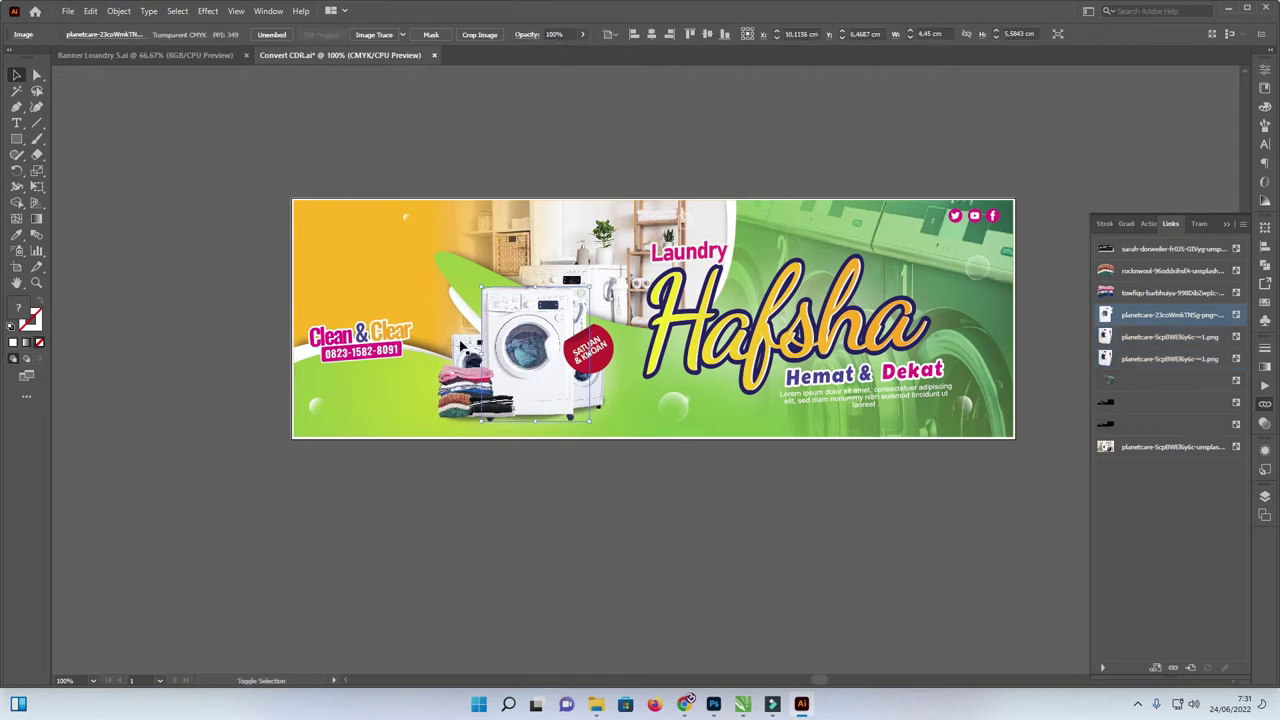
{"action": "left_click", "coordinate": [467, 350], "text": "shift"}
{"action": "left_click", "coordinate": [600, 388], "text": "shift"}
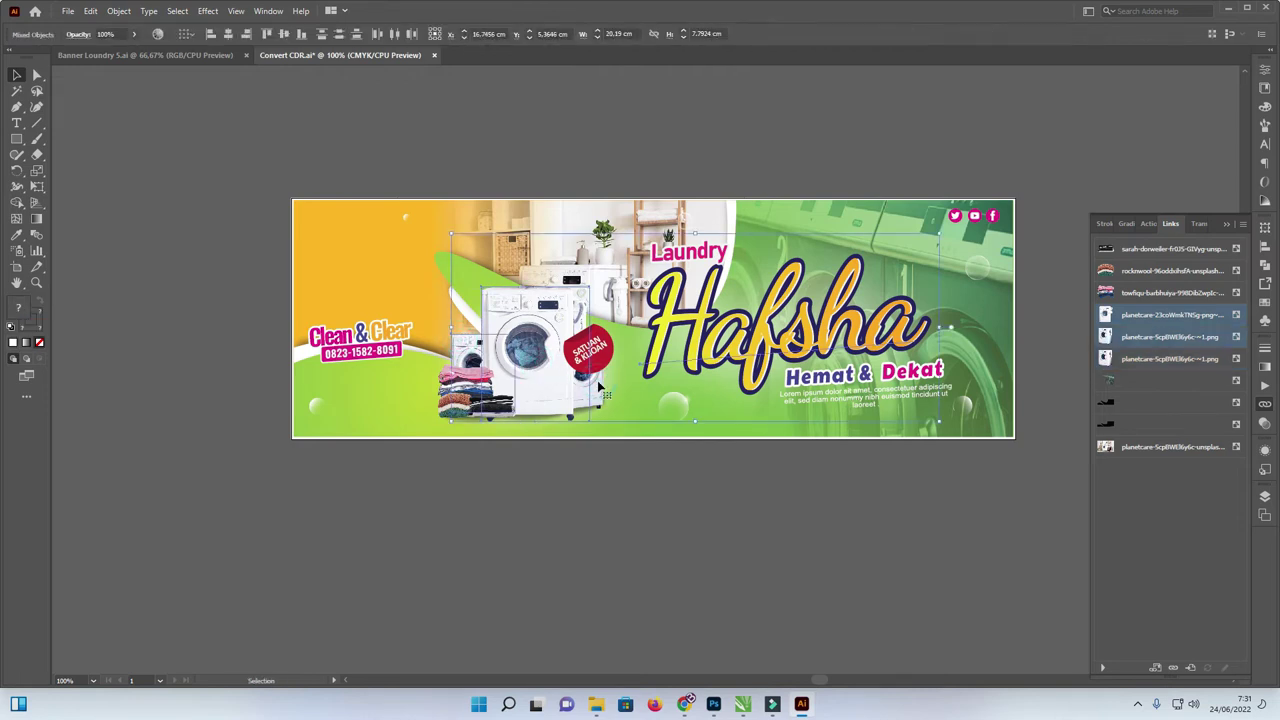
{"action": "left_click", "coordinate": [613, 457]}
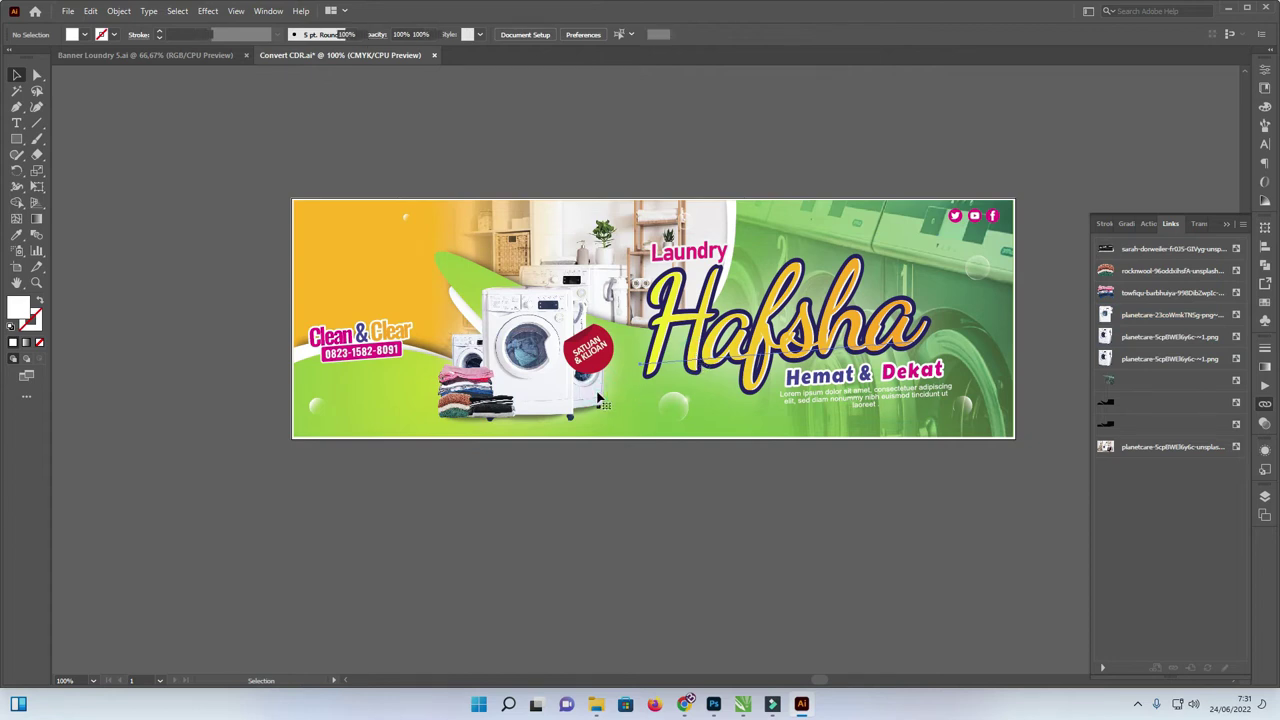
{"action": "left_click", "coordinate": [590, 396]}
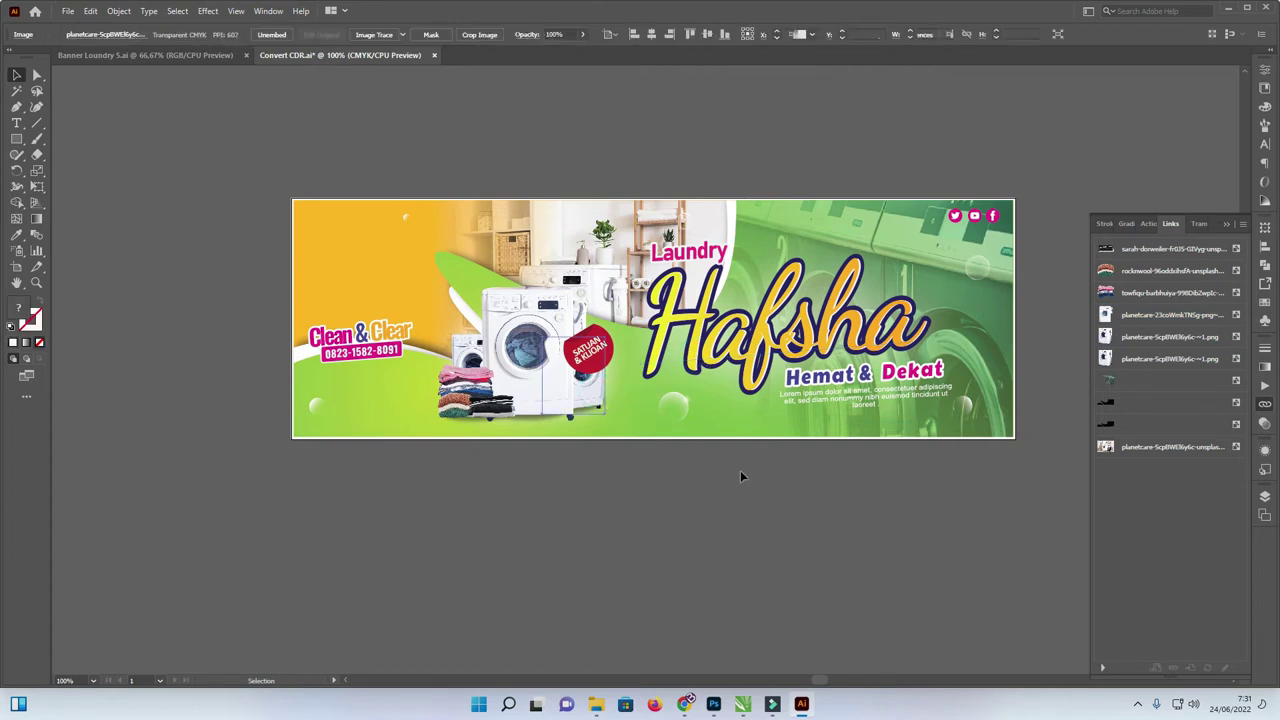
{"action": "left_click", "coordinate": [470, 347], "text": "shift"}
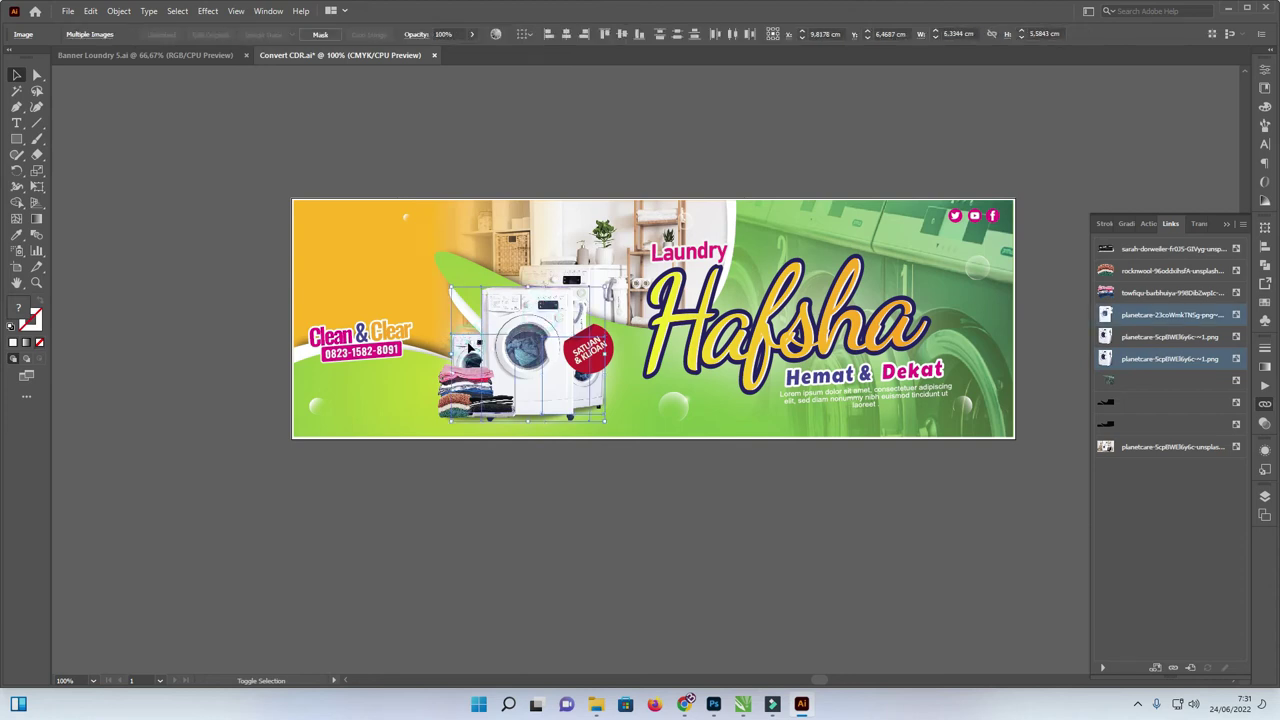
{"action": "key", "text": "Delete"}
Step: Expand the appearance of the translucent white swoosh
{"action": "left_click", "coordinate": [516, 340]}
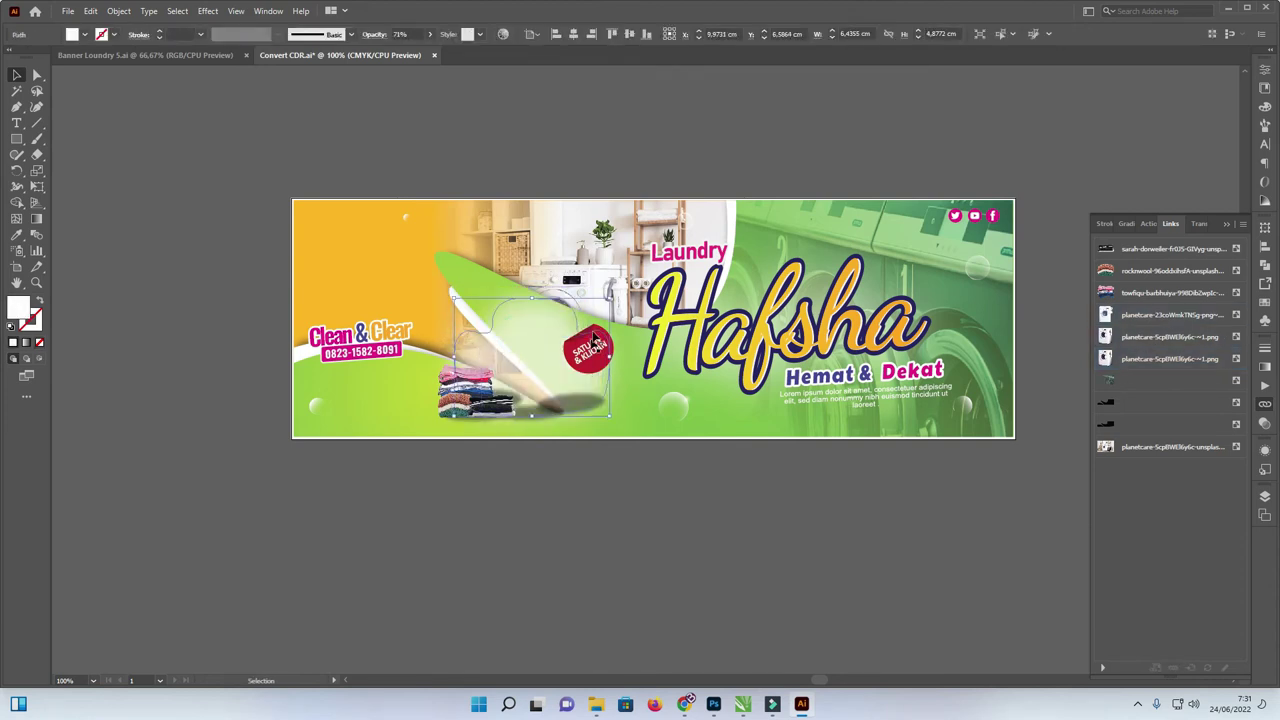
{"action": "left_click", "coordinate": [119, 11]}
{"action": "left_click", "coordinate": [186, 181]}
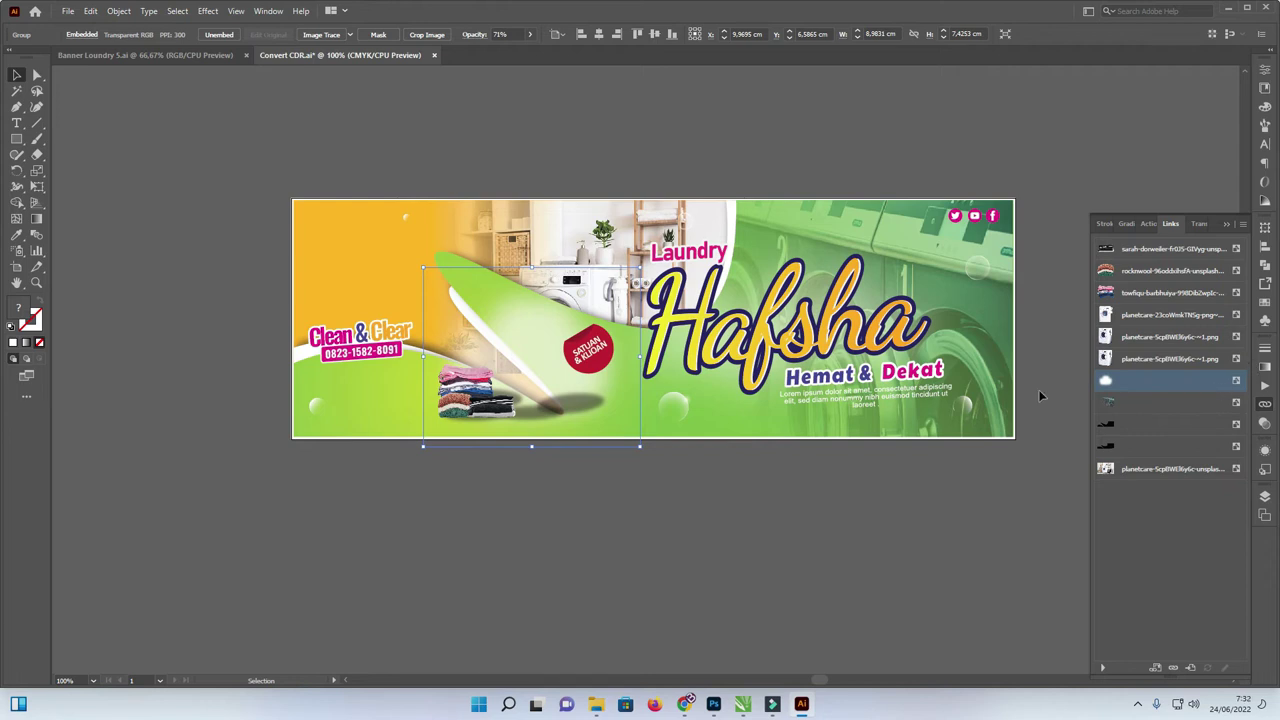
{"action": "key", "text": "ctrl+shift+a"}
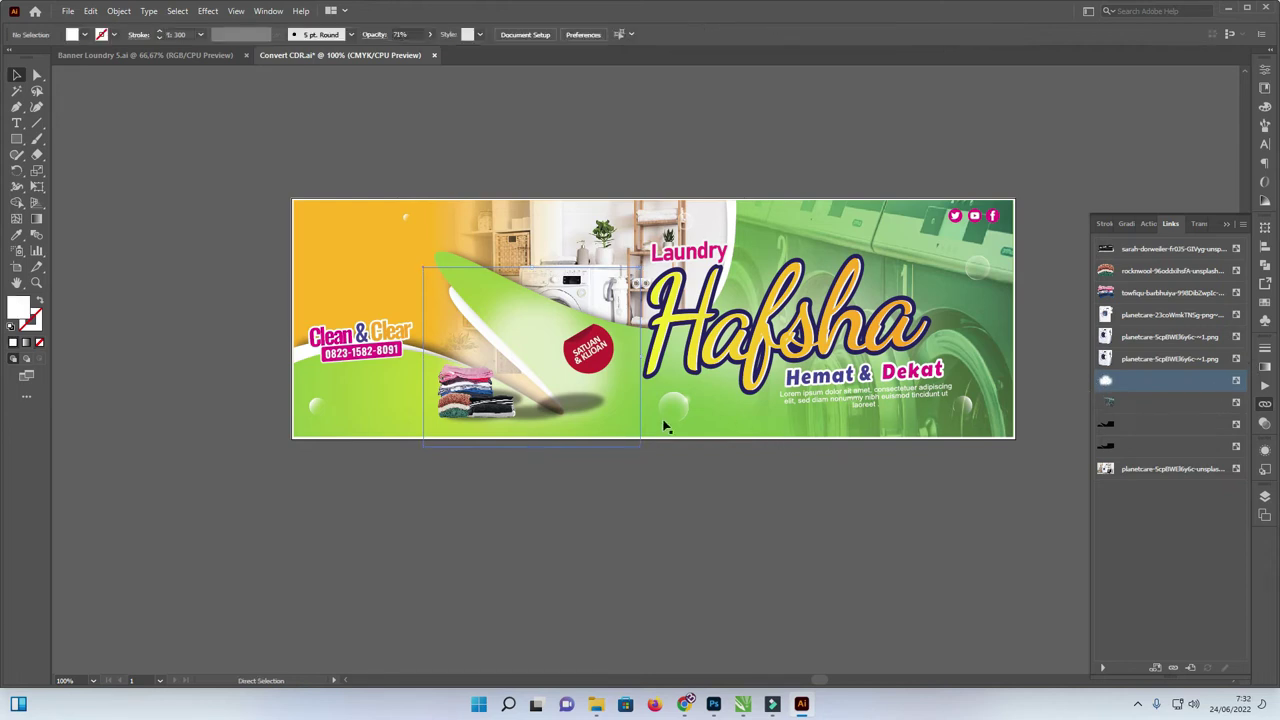
Step: Expand the clothes shadow's appearance and restore the washing-machine images
{"action": "left_click", "coordinate": [580, 410]}
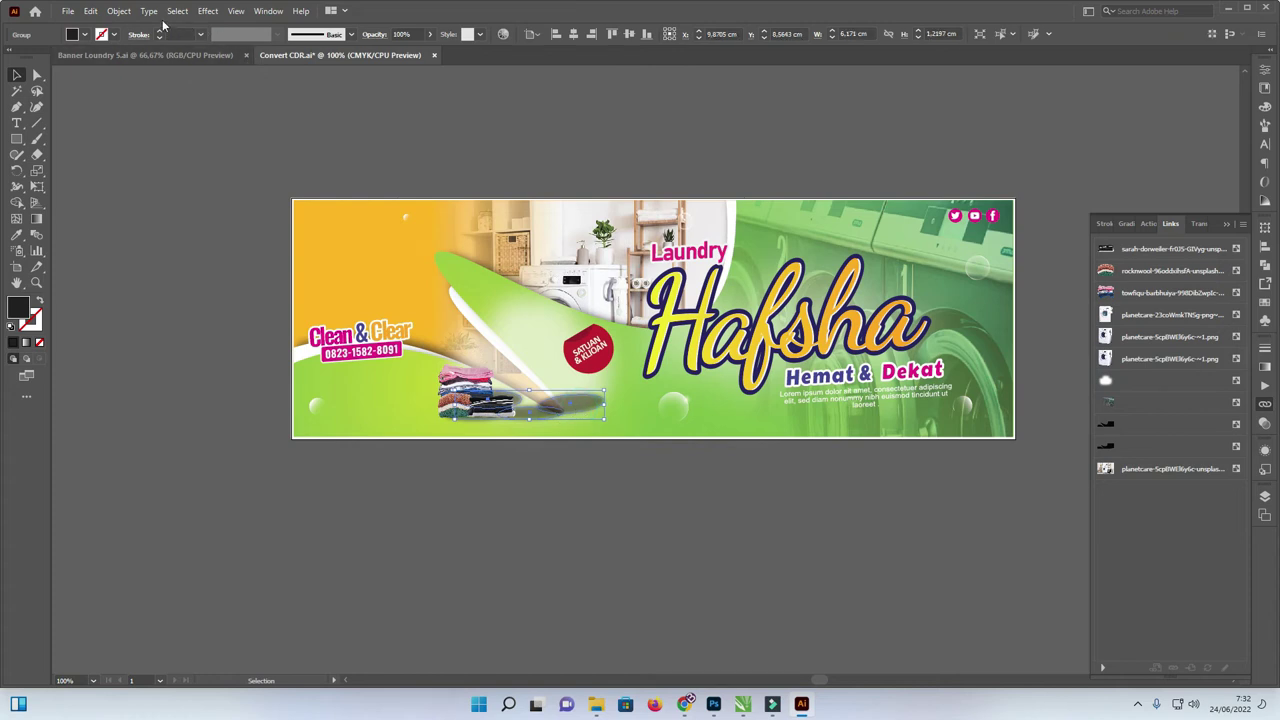
{"action": "left_click", "coordinate": [119, 11]}
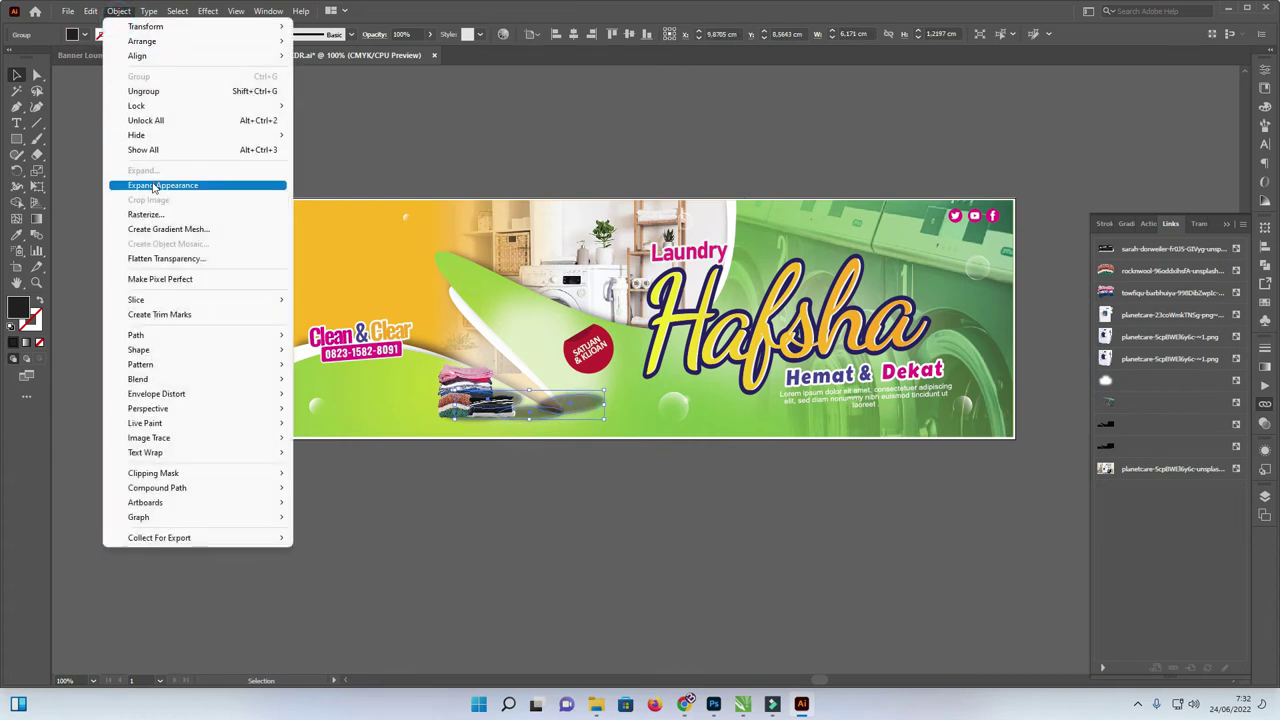
{"action": "left_click", "coordinate": [155, 186]}
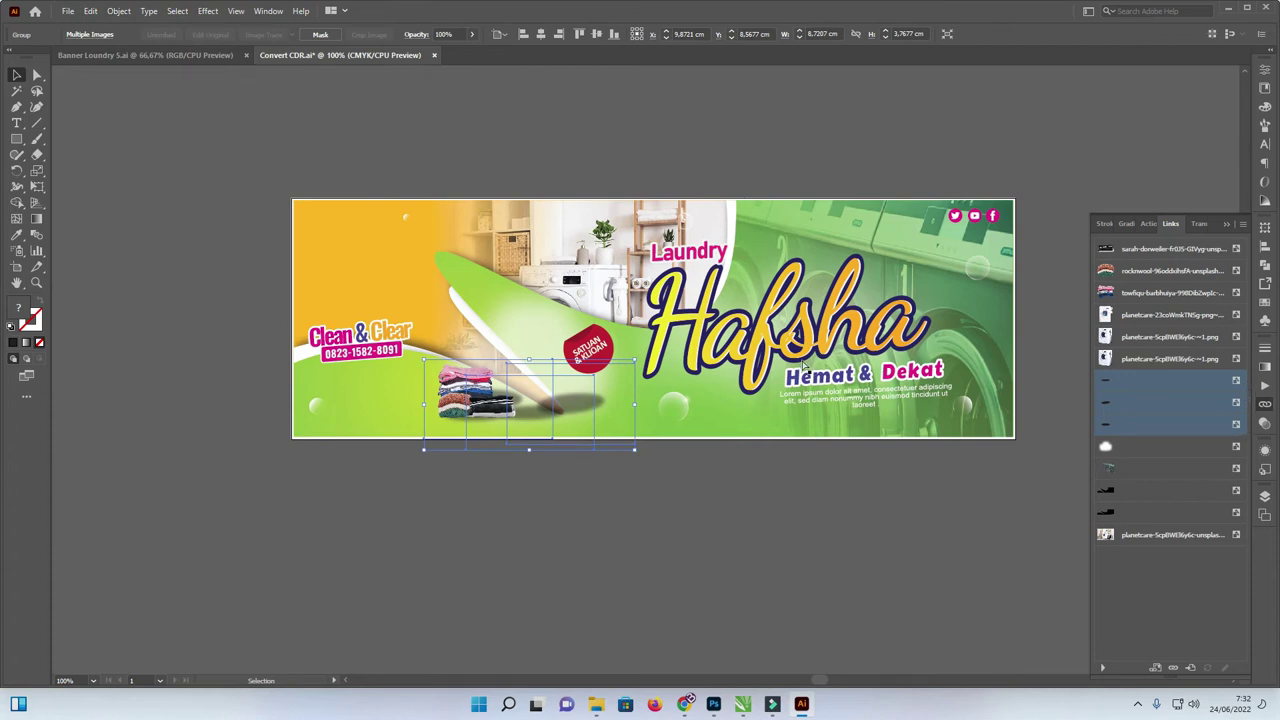
{"action": "key", "text": "ctrl+z"}
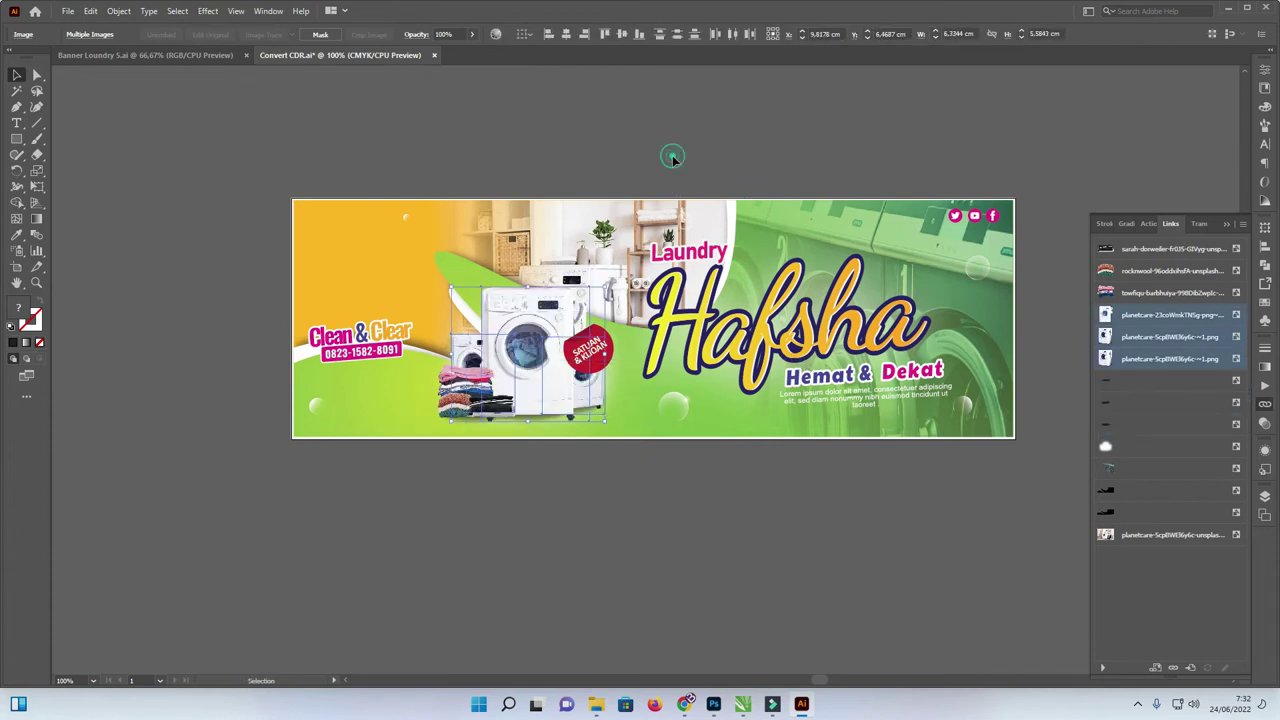
{"action": "key", "text": "ctrl+z"}
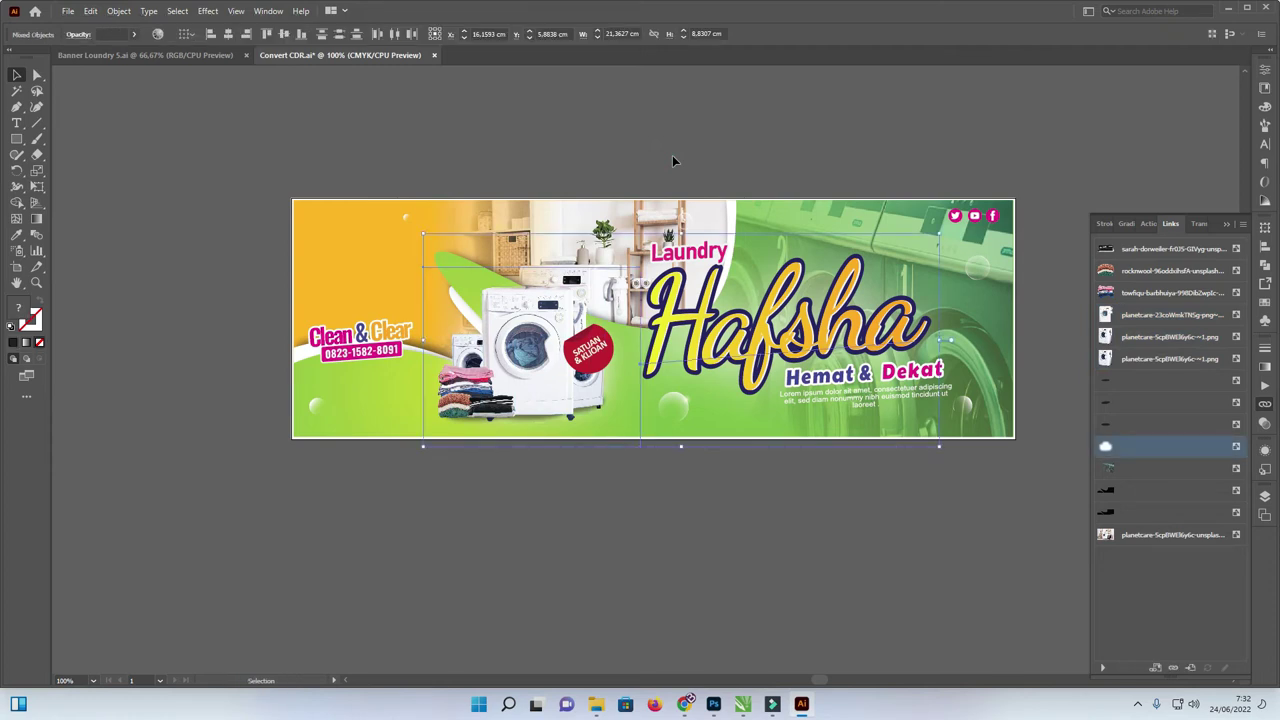
{"action": "left_click", "coordinate": [609, 145]}
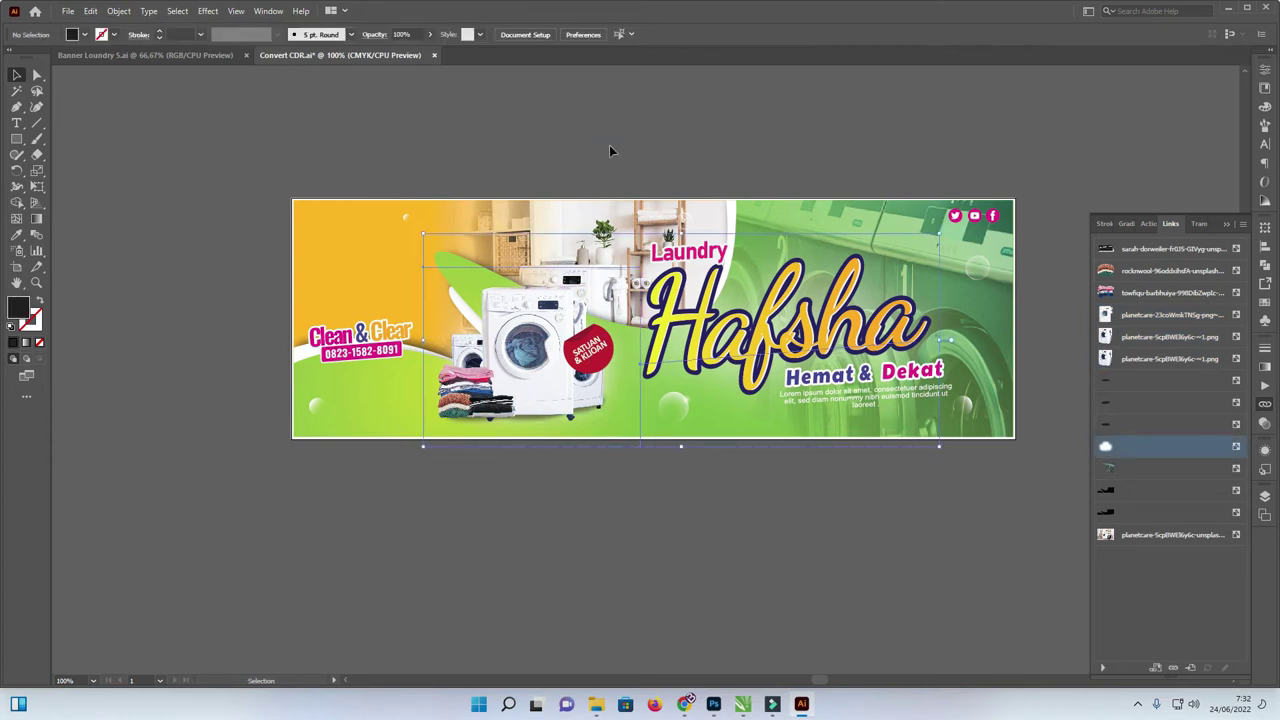
{"action": "left_click", "coordinate": [854, 395]}
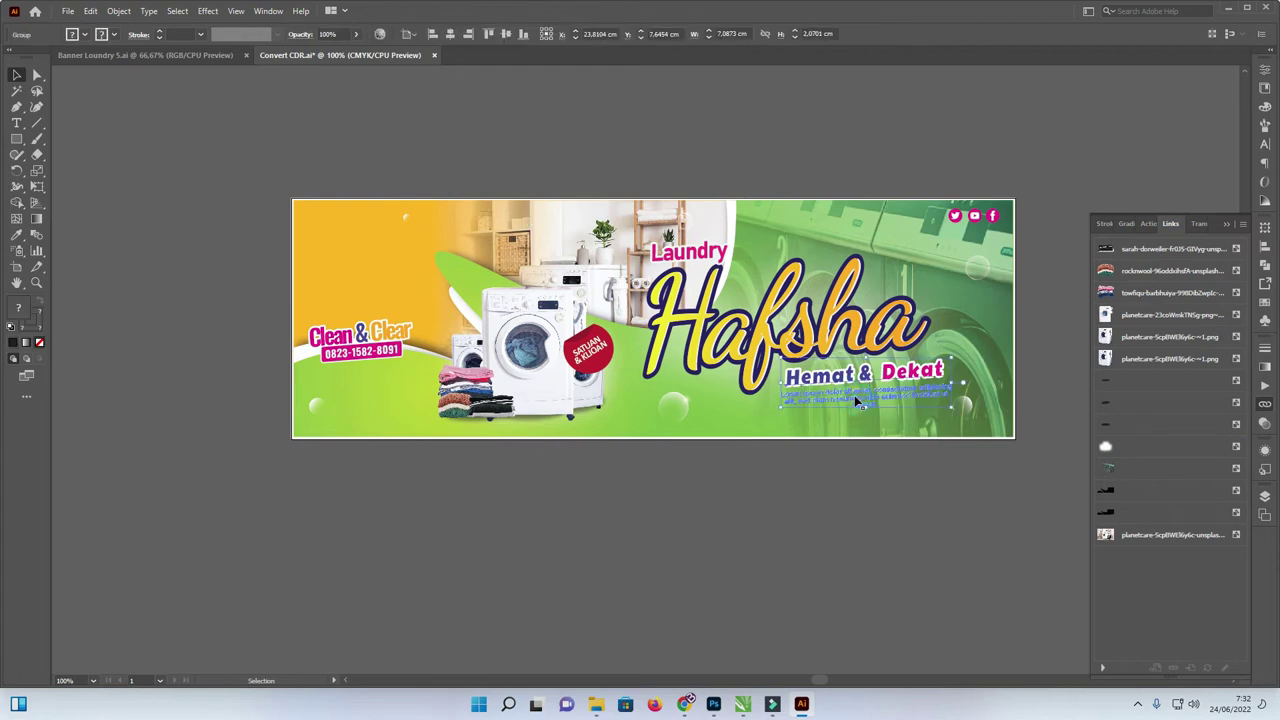
{"action": "scroll", "coordinate": [872, 404], "scroll_direction": "up", "scroll_amount": 1}
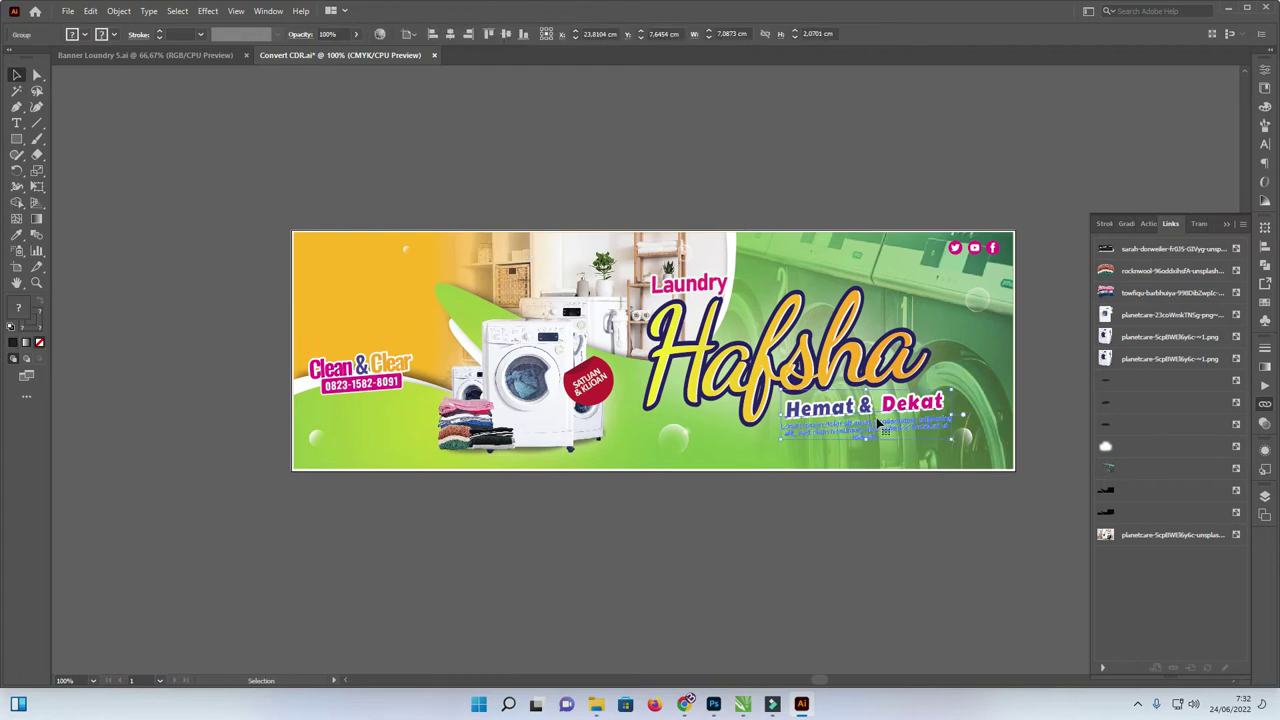
{"action": "scroll", "coordinate": [878, 424], "scroll_direction": "up", "scroll_amount": 3}
{"action": "key", "text": "a"}
{"action": "left_click", "coordinate": [880, 440]}
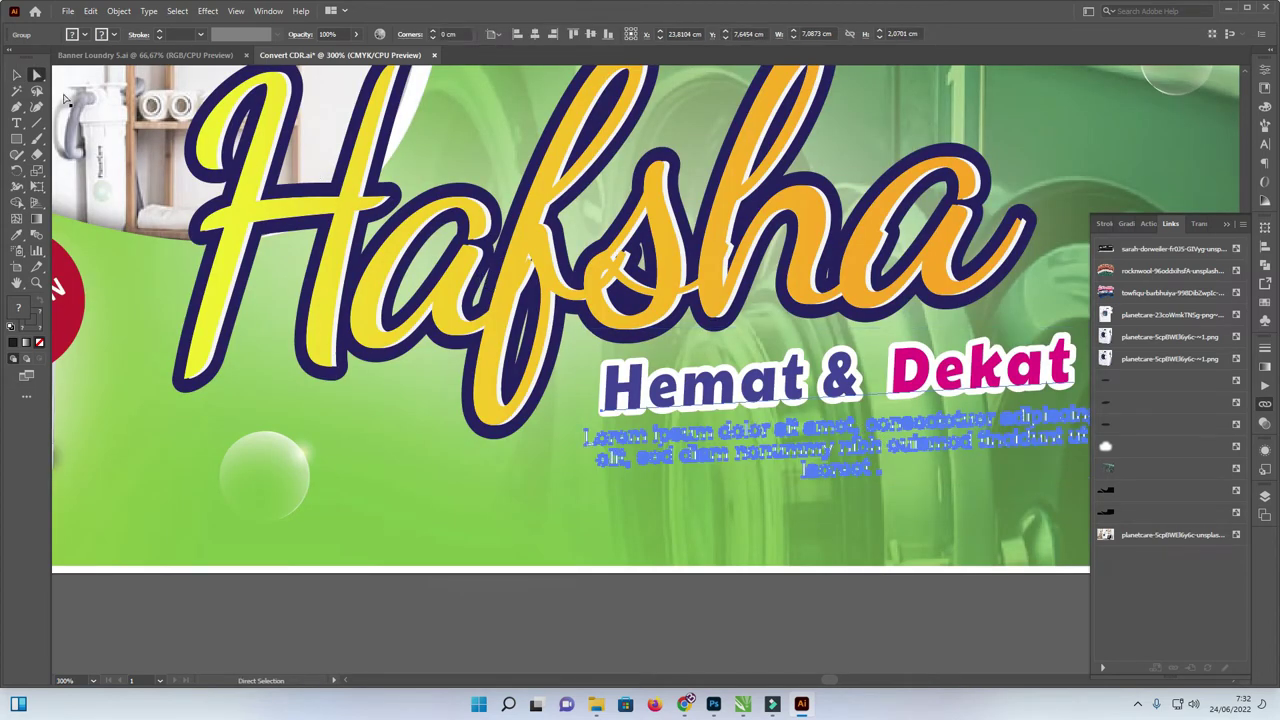
{"action": "left_click", "coordinate": [17, 75]}
{"action": "left_click", "coordinate": [277, 286]}
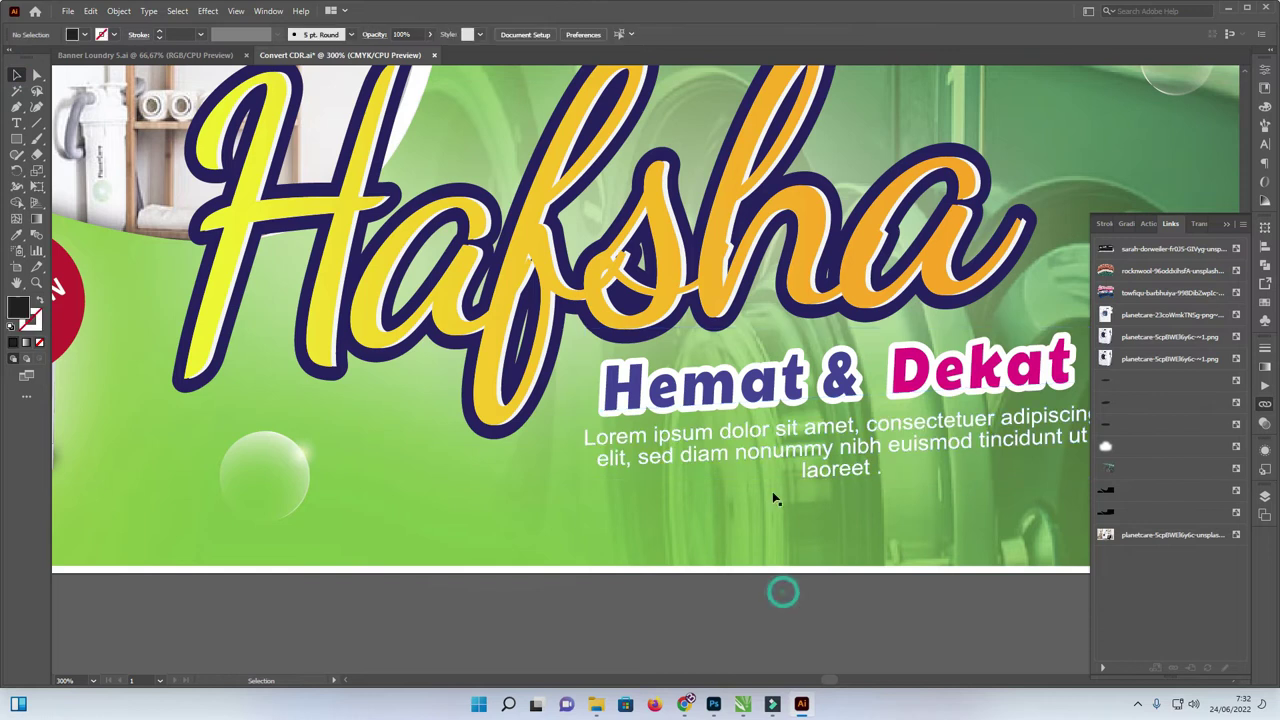
{"action": "left_click", "coordinate": [756, 389]}
{"action": "right_click", "coordinate": [755, 385]}
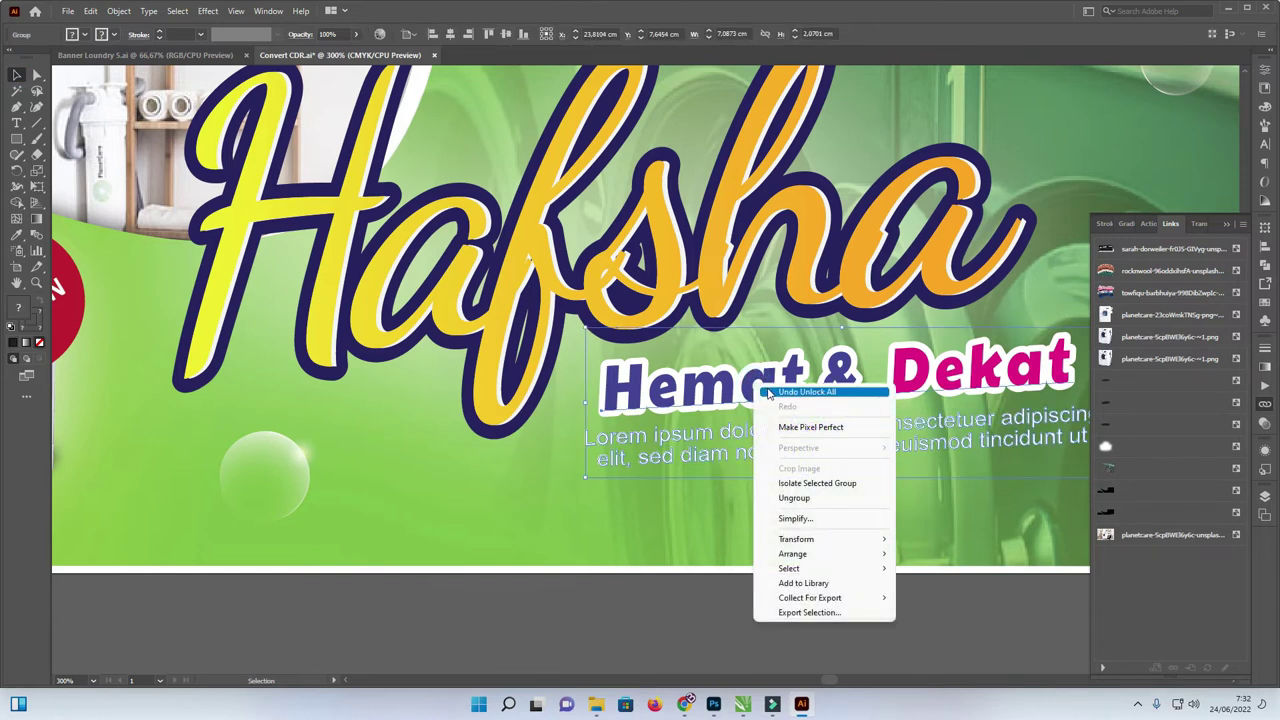
{"action": "left_click", "coordinate": [769, 393]}
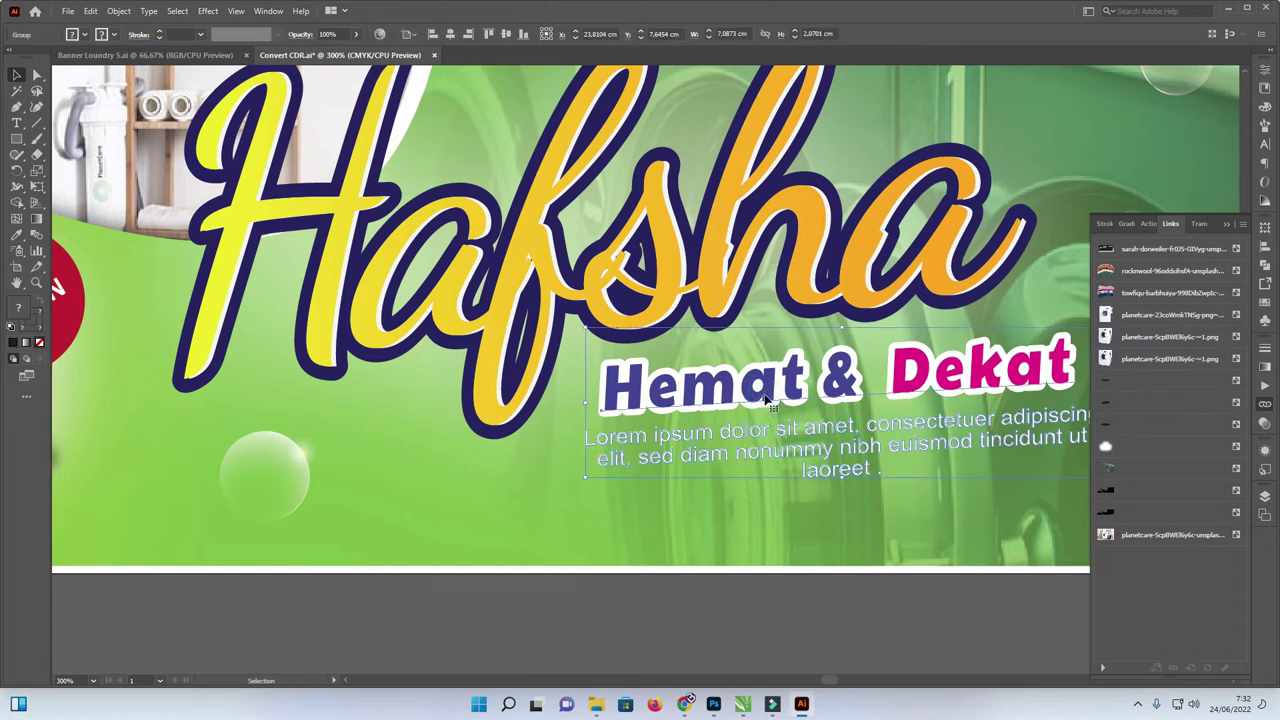
{"action": "left_click_drag", "start_coordinate": [765, 397], "coordinate": [767, 407]}
{"action": "key", "text": "ctrl+z"}
{"action": "right_click", "coordinate": [769, 403]}
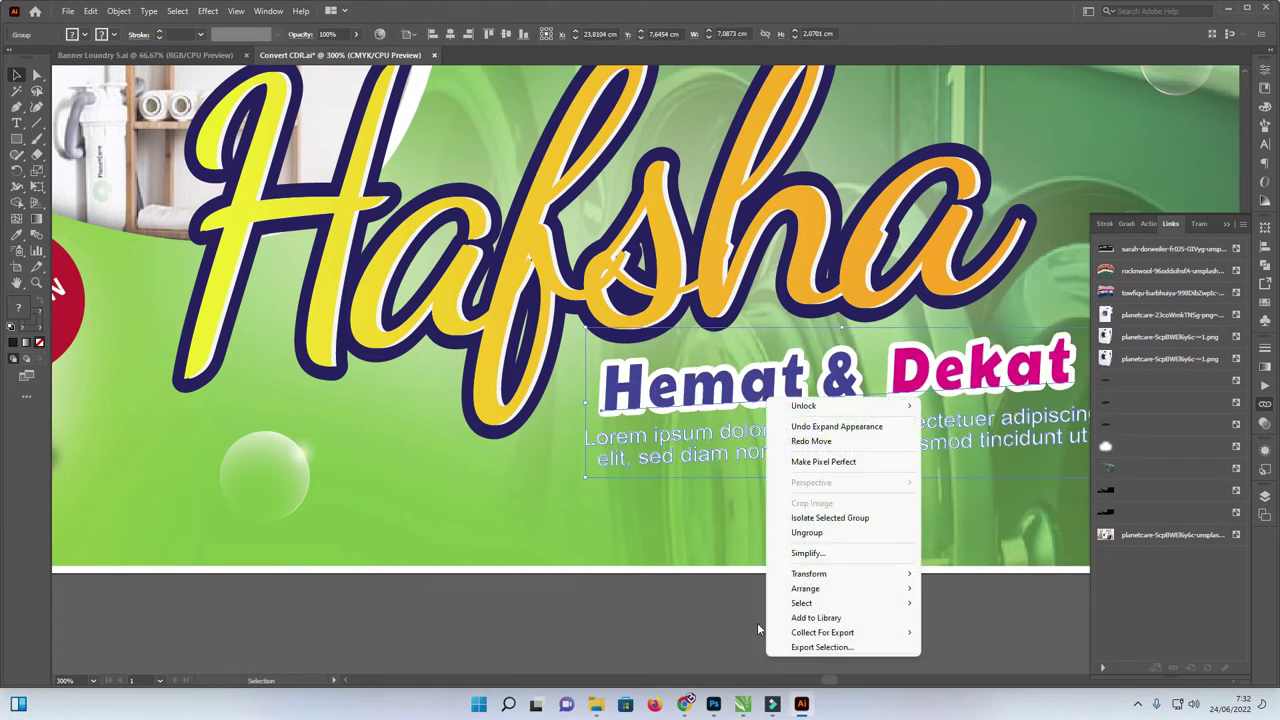
{"action": "left_click", "coordinate": [757, 629]}
{"action": "scroll", "coordinate": [703, 531], "scroll_direction": "down", "scroll_amount": 2}
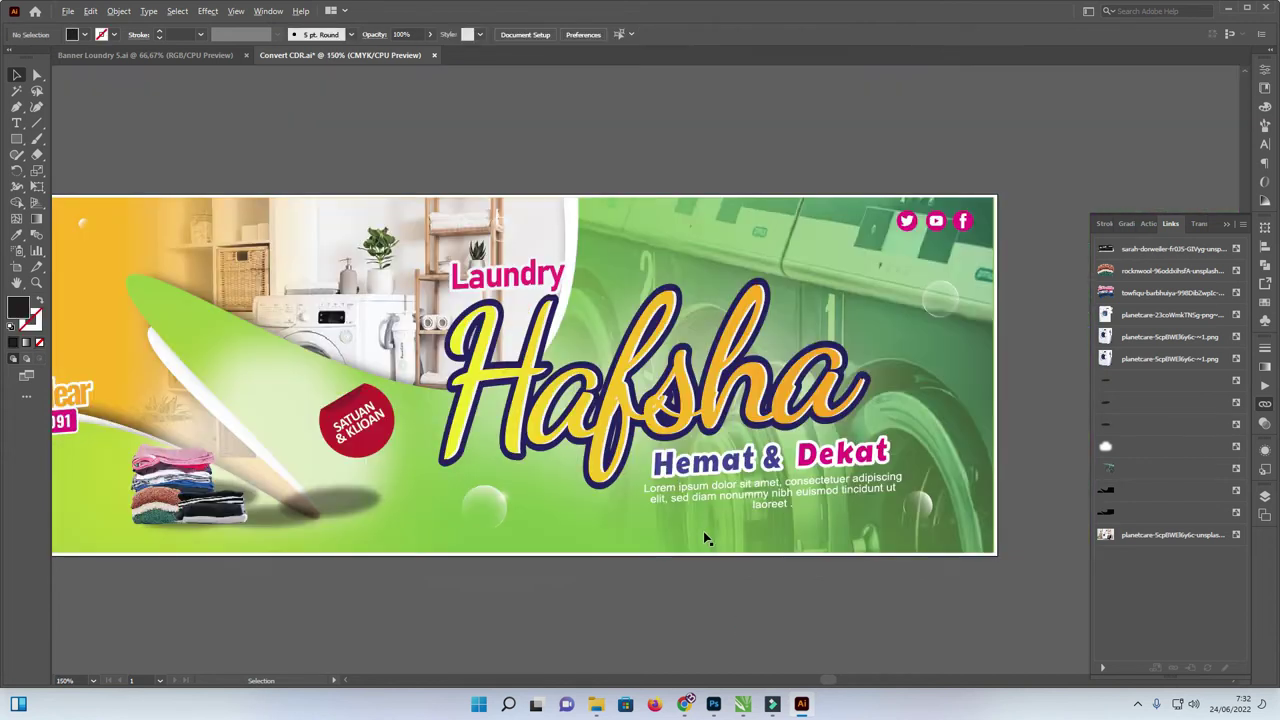
Step: Retype the 'f' in the Hafsha title text
{"action": "left_click", "coordinate": [790, 352]}
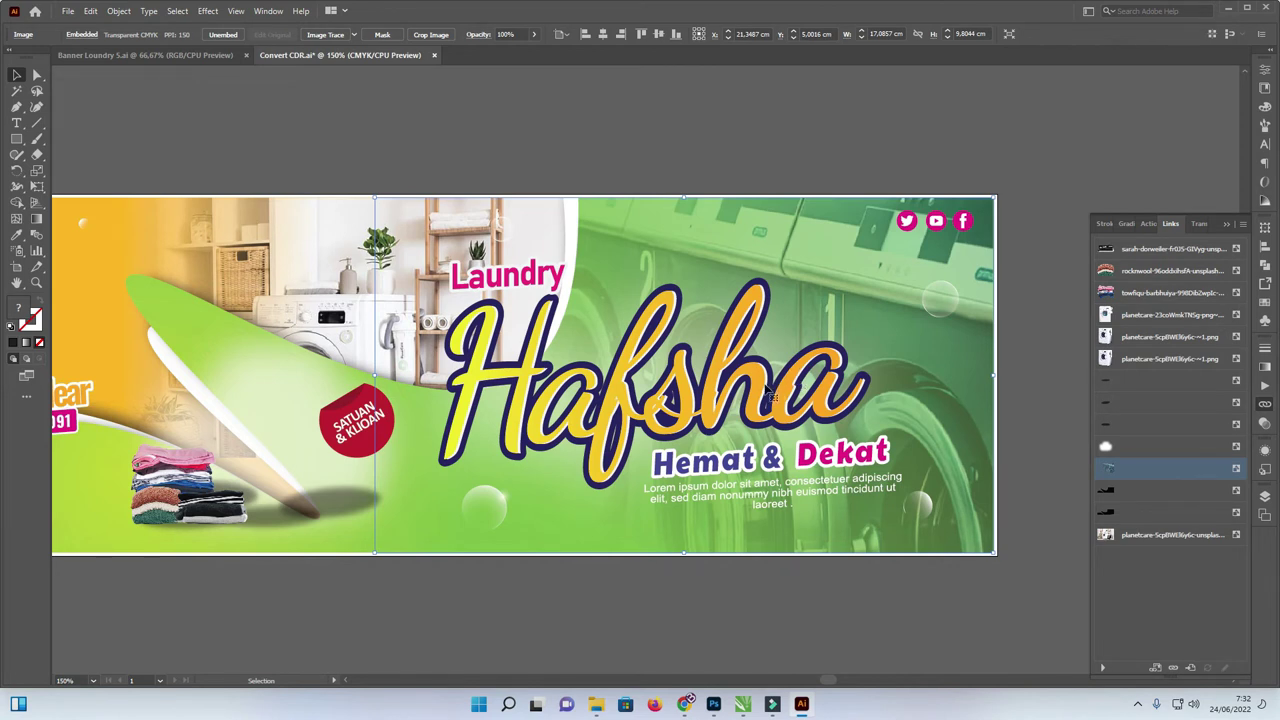
{"action": "key", "text": "t"}
{"action": "left_click", "coordinate": [16, 75]}
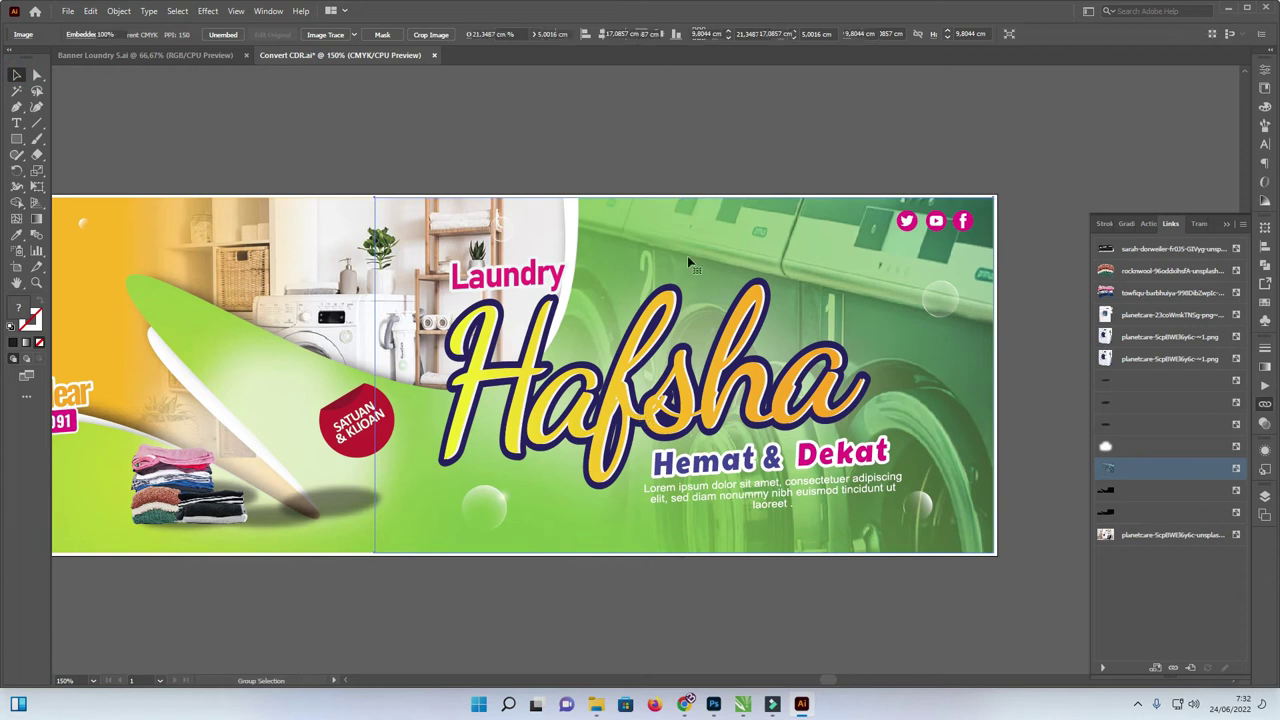
{"action": "left_click", "coordinate": [680, 143]}
{"action": "left_click", "coordinate": [667, 323]}
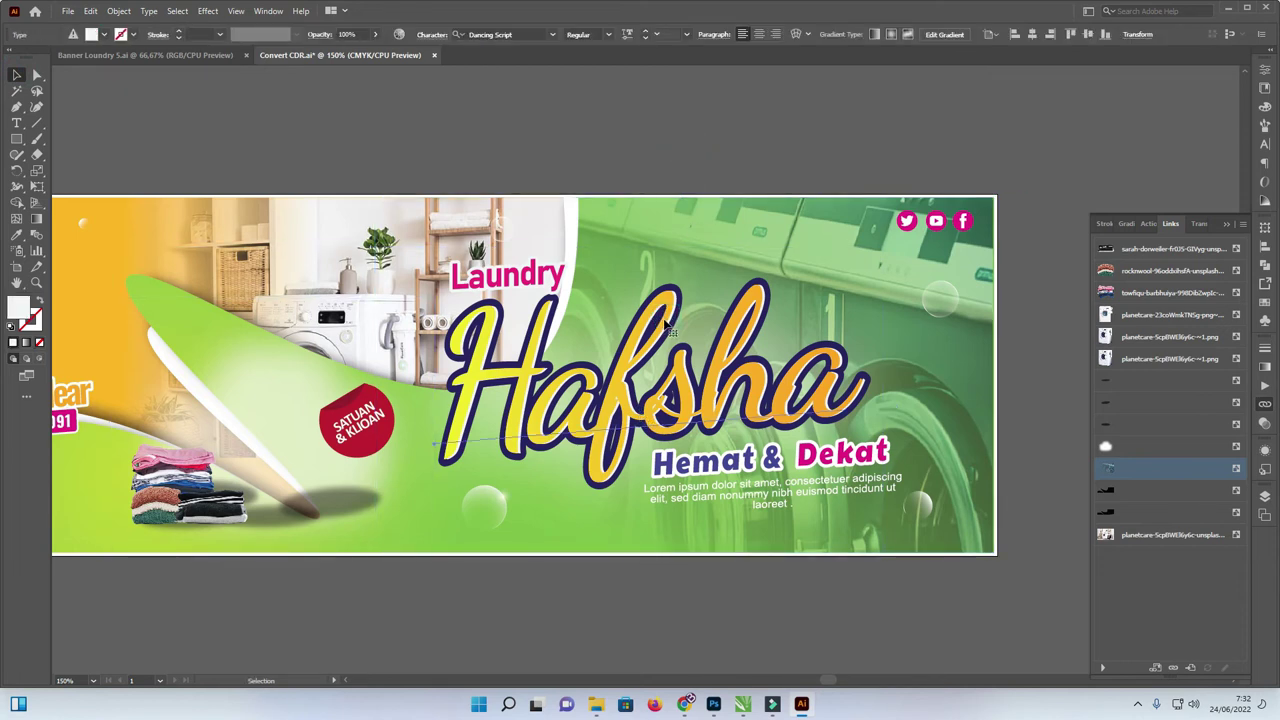
{"action": "double_click", "coordinate": [655, 335]}
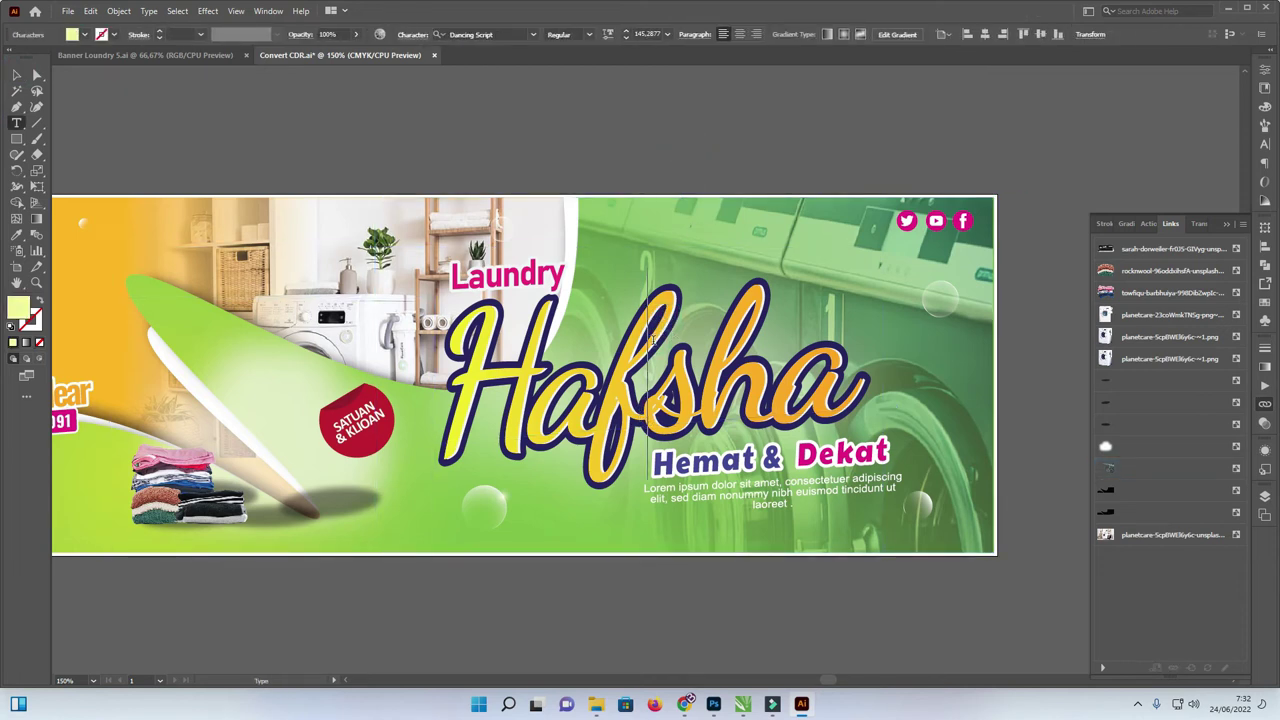
{"action": "key", "text": "BackSpace"}
{"action": "type", "text": "f"}
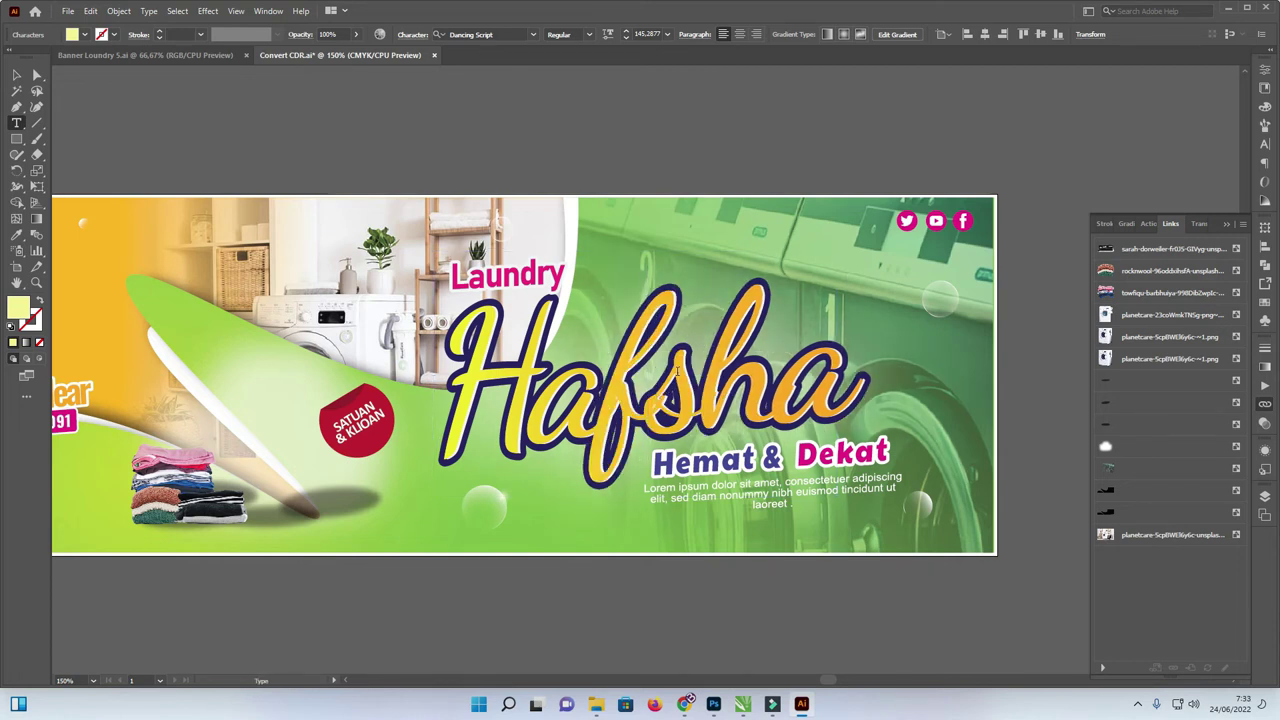
{"action": "left_click", "coordinate": [16, 75]}
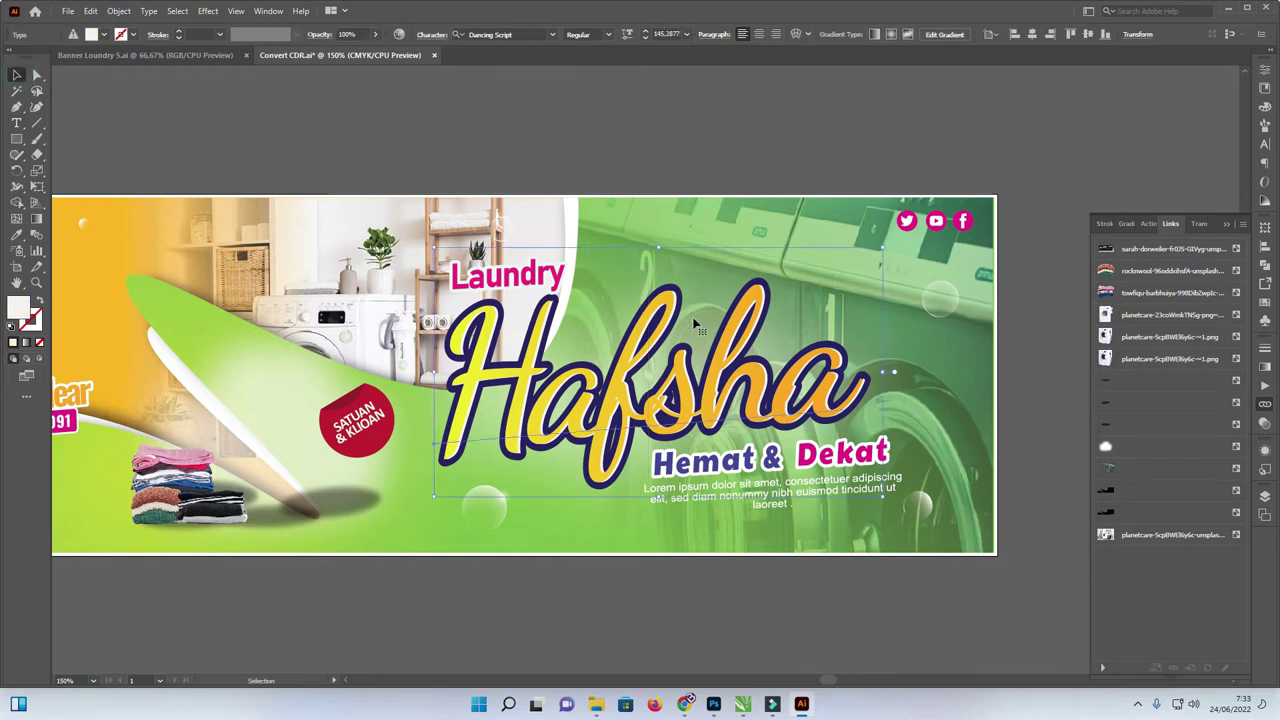
{"action": "left_click", "coordinate": [615, 150]}
Step: Save Convert CDR and switch to CorelDRAW
{"action": "left_click", "coordinate": [64, 12]}
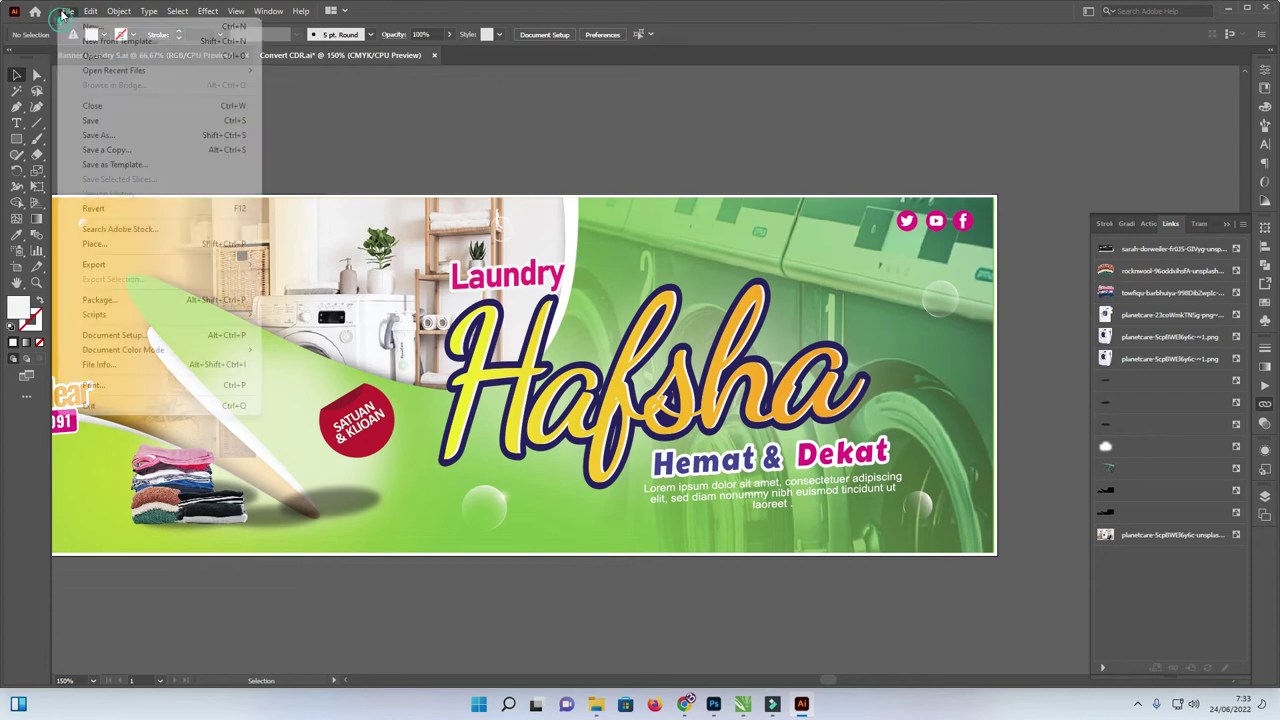
{"action": "left_click", "coordinate": [104, 122]}
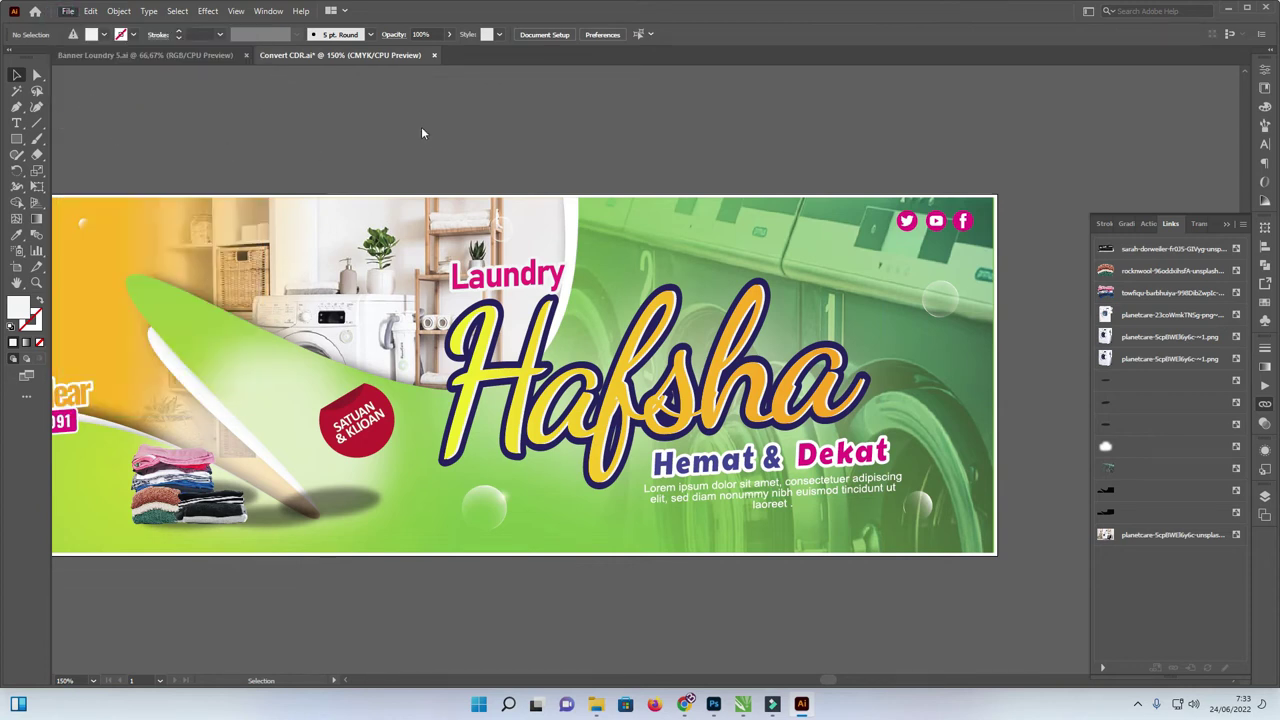
{"action": "left_click", "coordinate": [742, 704]}
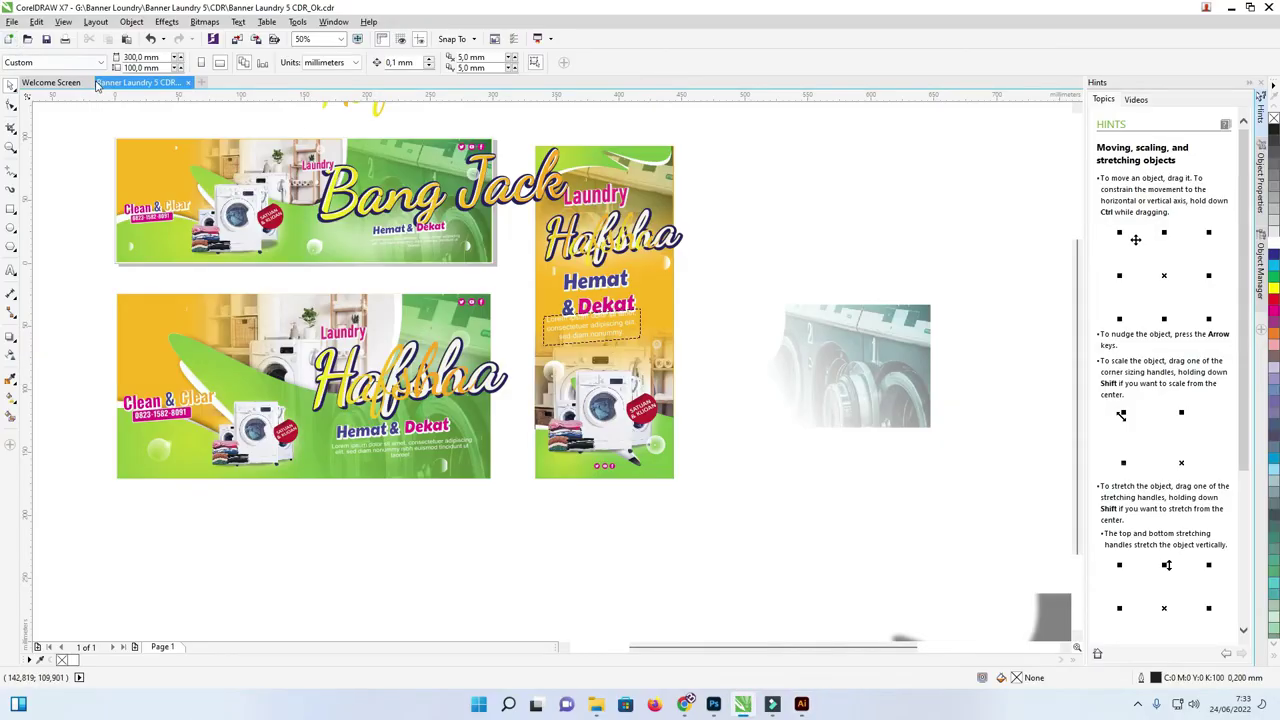
Step: Open Convert CDR from the Downloads folder via File > Open in CorelDRAW
{"action": "left_click", "coordinate": [12, 21]}
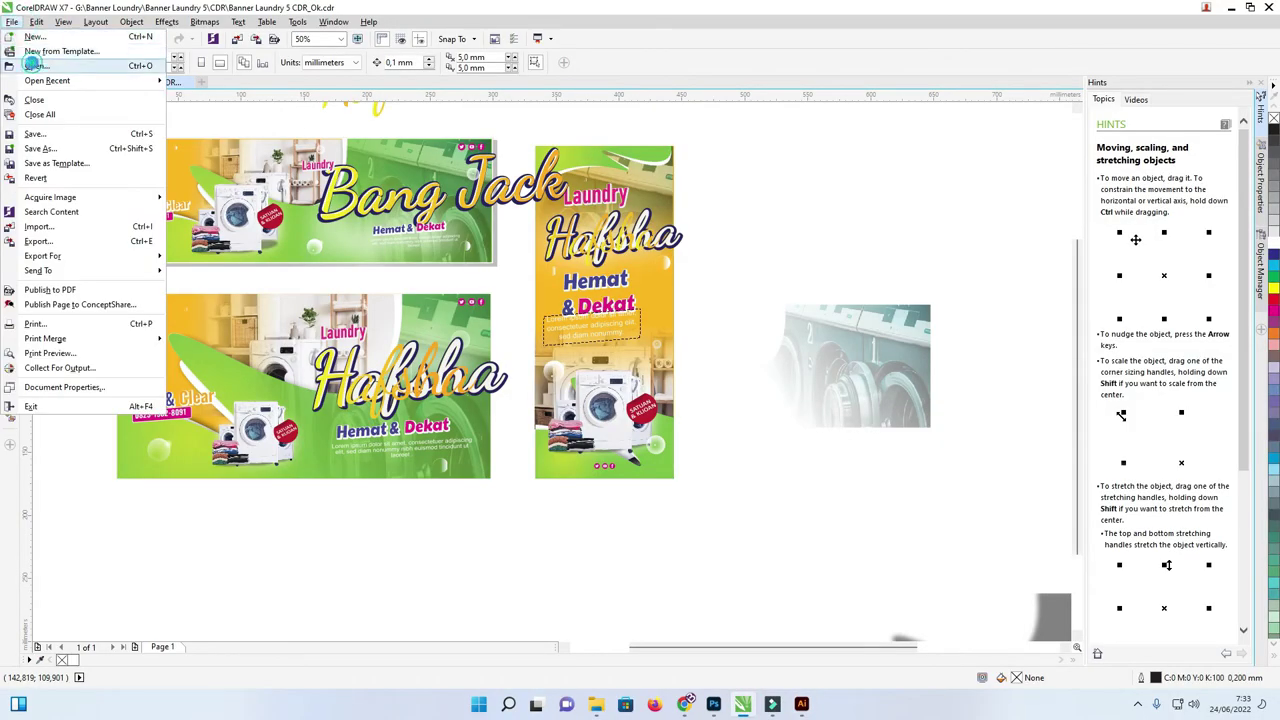
{"action": "left_click", "coordinate": [28, 51]}
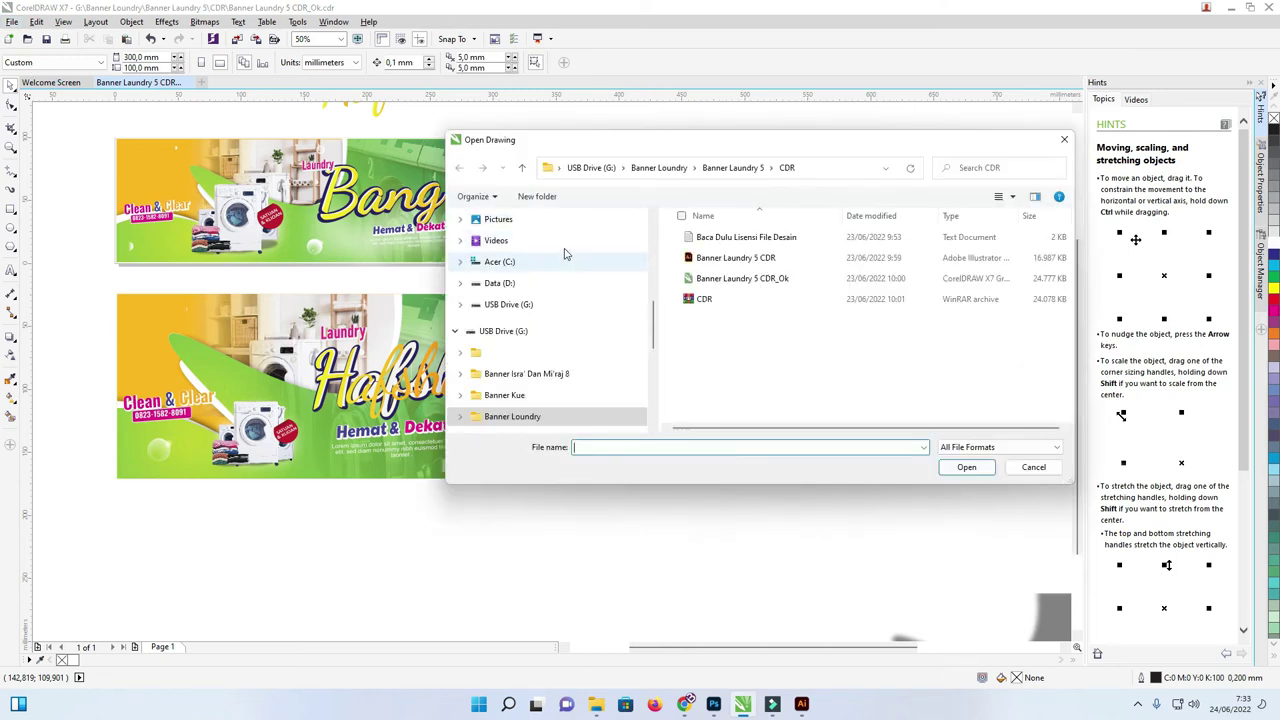
{"action": "scroll", "coordinate": [566, 251], "scroll_direction": "up", "scroll_amount": 5}
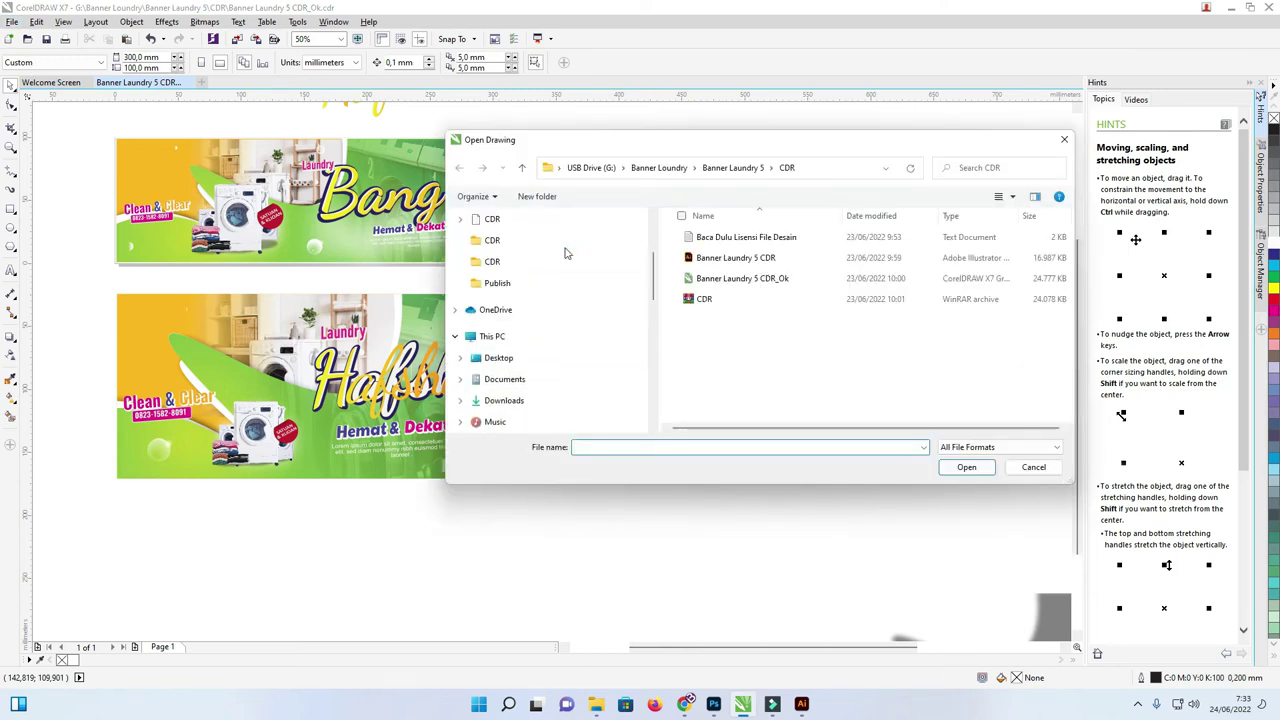
{"action": "left_click", "coordinate": [514, 403]}
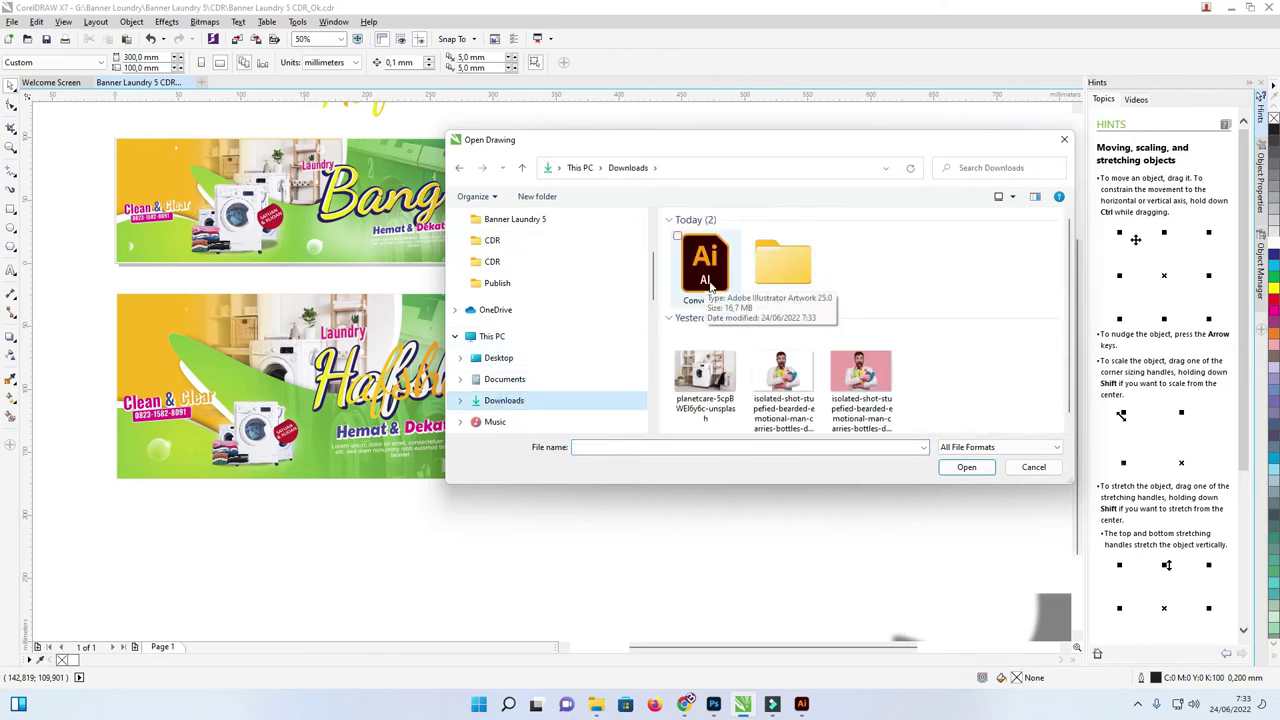
{"action": "left_click", "coordinate": [710, 268]}
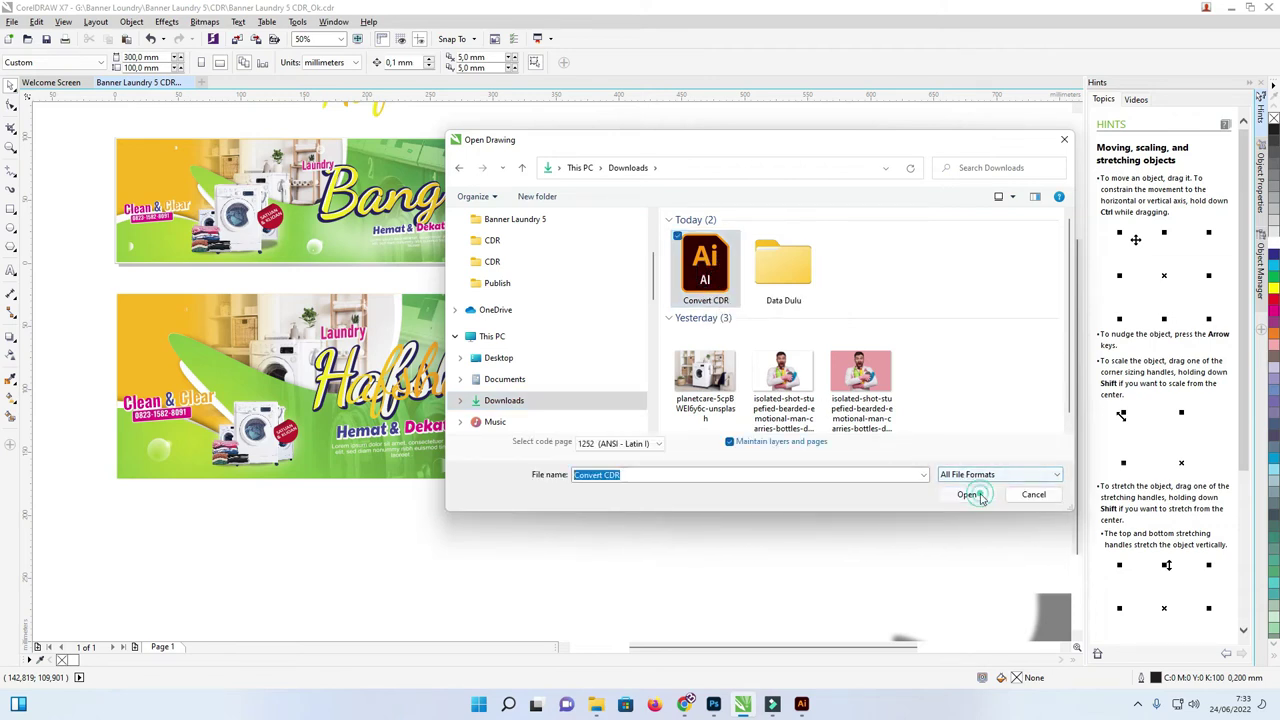
{"action": "left_click", "coordinate": [972, 492]}
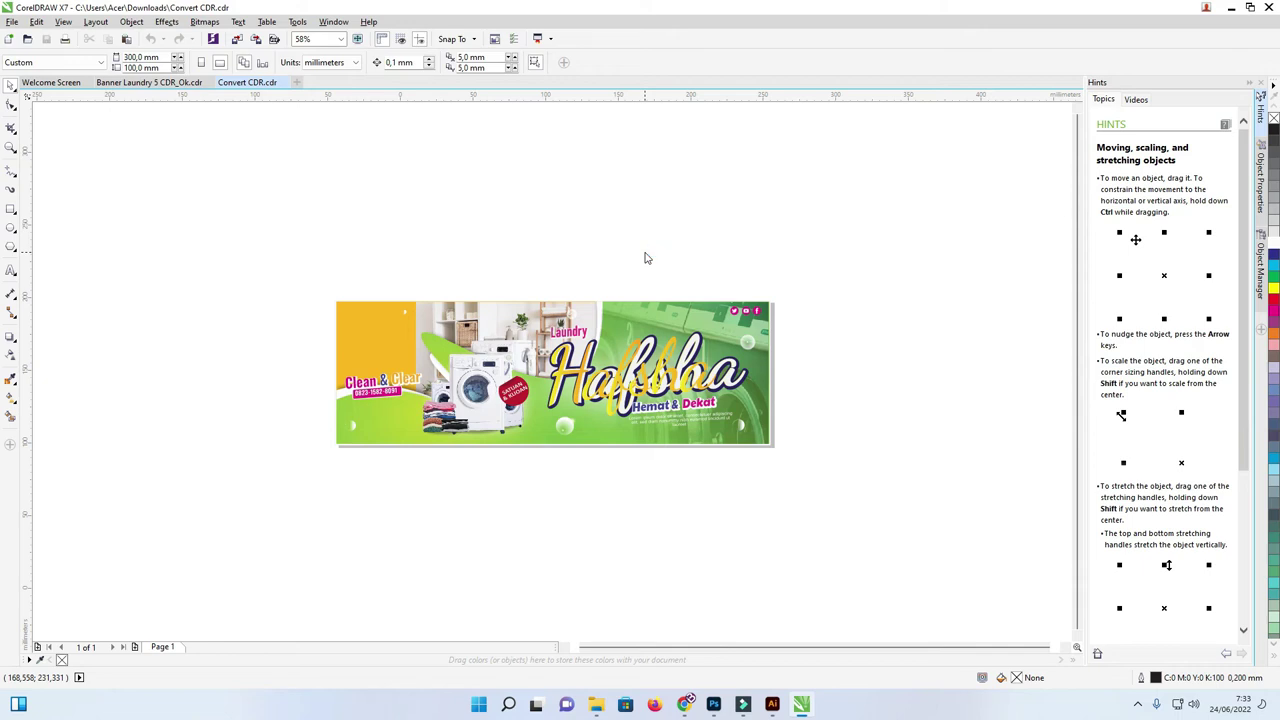
Step: Ungroup the imported Hafsha banner group
{"action": "scroll", "coordinate": [568, 348], "scroll_direction": "up", "scroll_amount": 3}
{"action": "scroll", "coordinate": [462, 352], "scroll_direction": "down", "scroll_amount": 2}
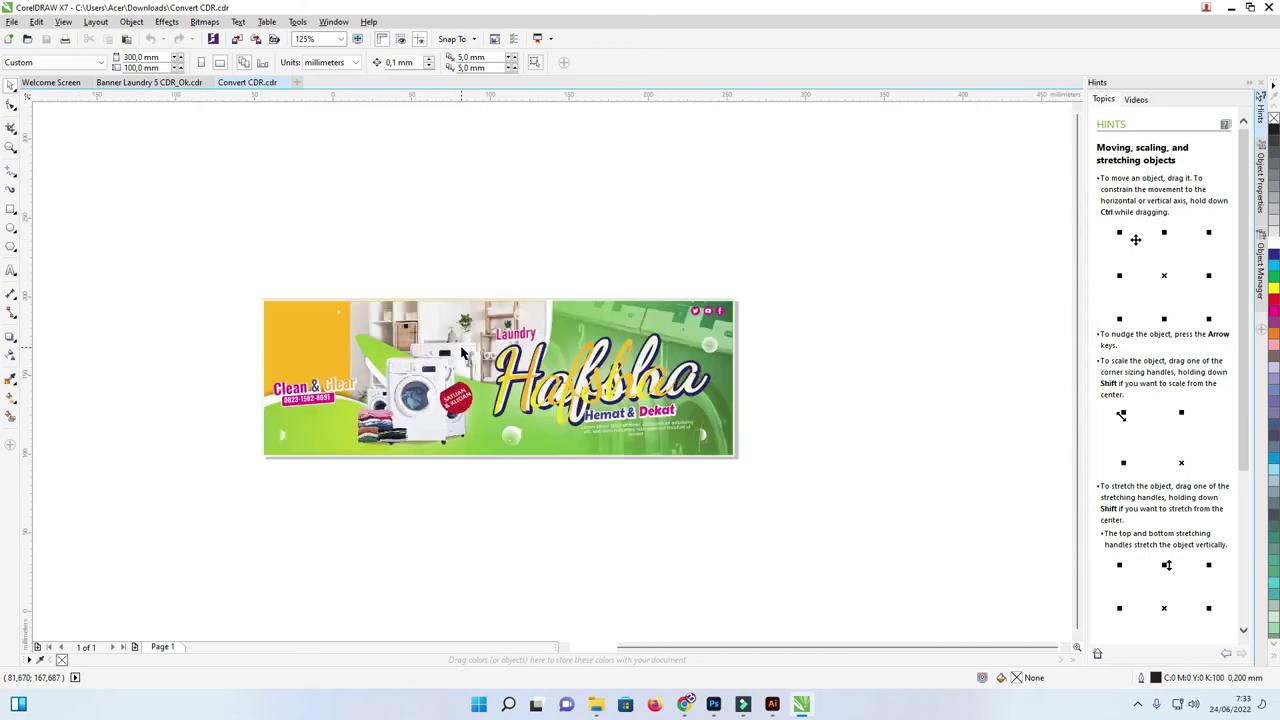
{"action": "scroll", "coordinate": [592, 385], "scroll_direction": "up", "scroll_amount": 3}
{"action": "left_click", "coordinate": [595, 384]}
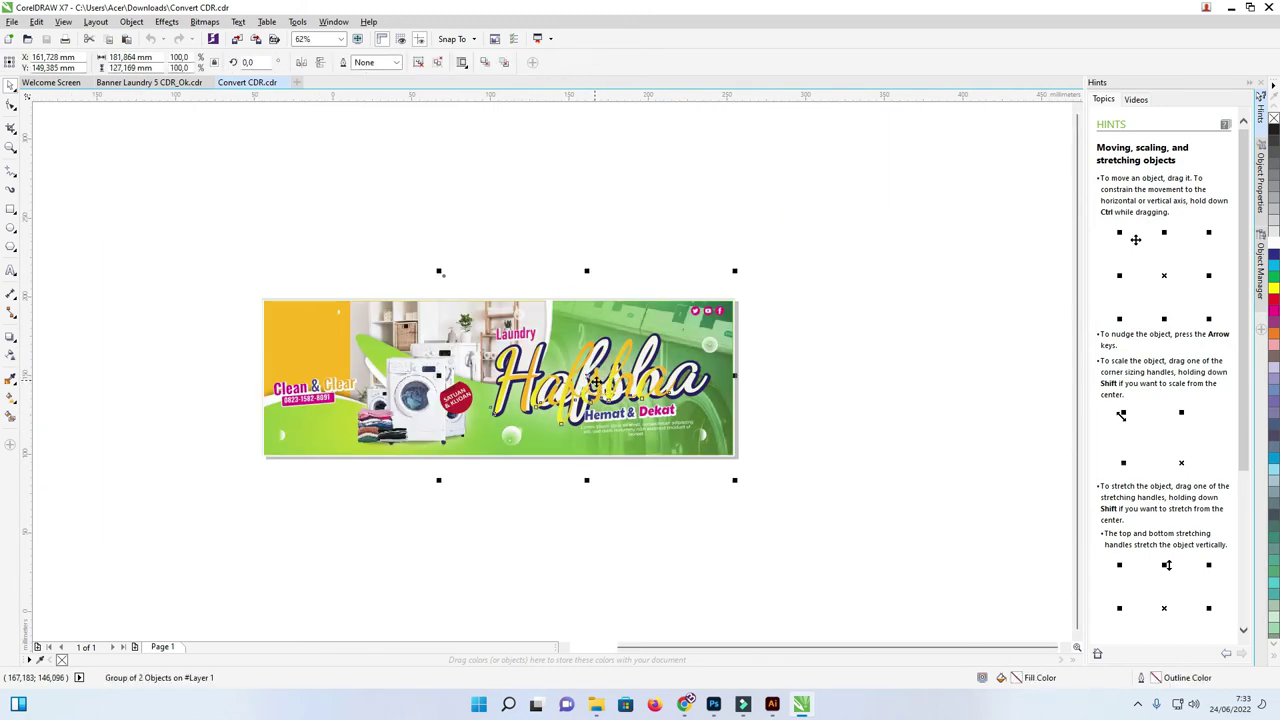
{"action": "right_click", "coordinate": [595, 384]}
{"action": "left_click", "coordinate": [646, 104]}
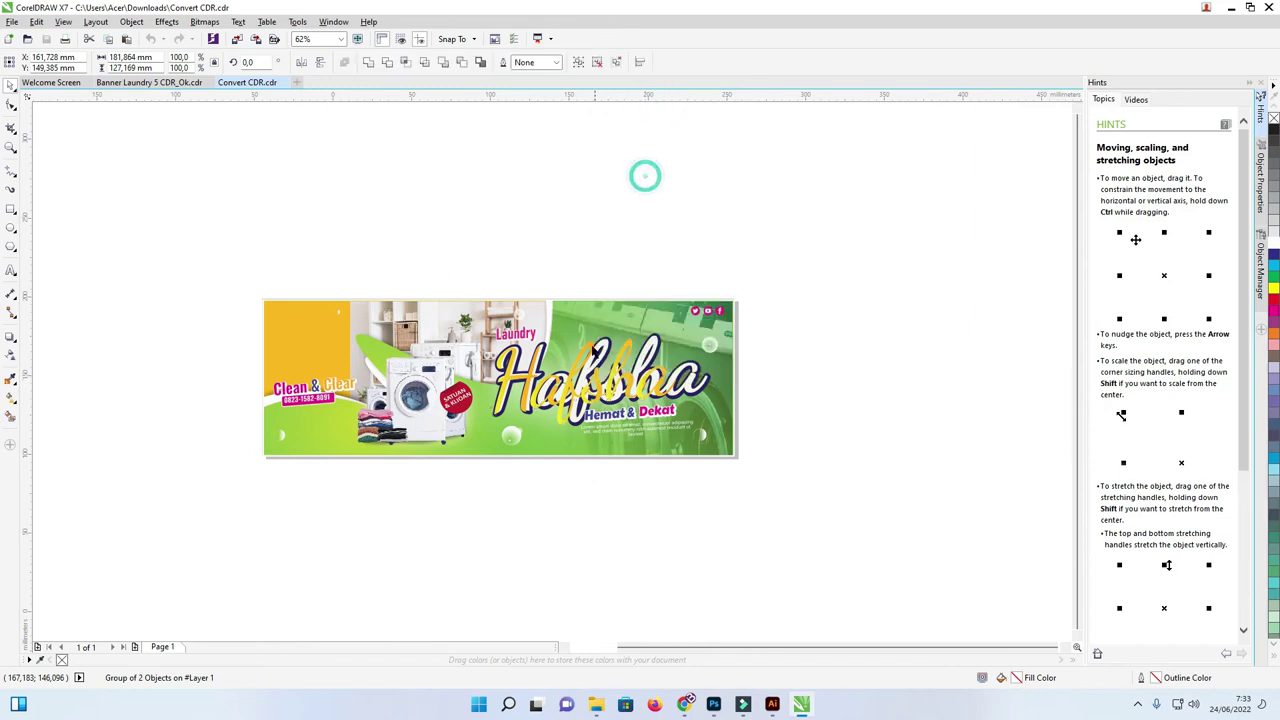
Step: Drag the Hafsha title group up so it sits above the banner
{"action": "left_click", "coordinate": [793, 255]}
{"action": "key", "text": "Delete"}
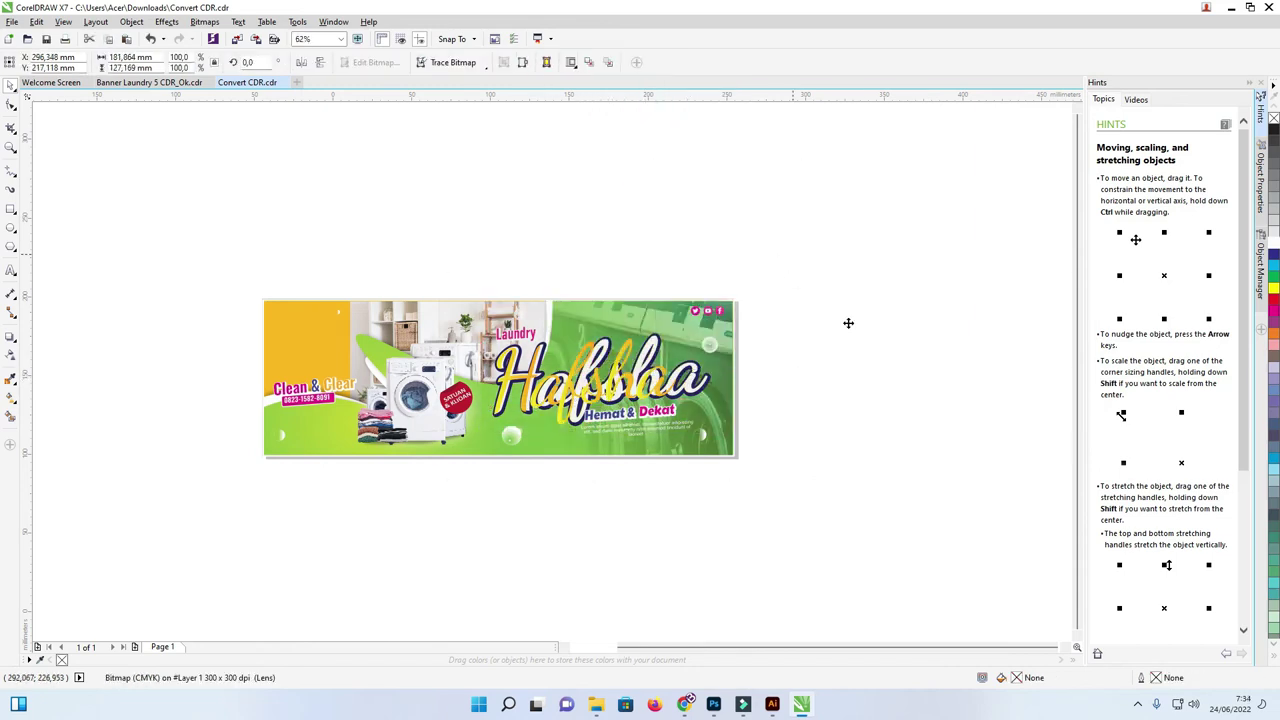
{"action": "left_click_drag", "start_coordinate": [574, 366], "coordinate": [567, 255]}
{"action": "right_click", "coordinate": [567, 255]}
Step: Undo the title move and ungroup the banner's objects
{"action": "left_click", "coordinate": [584, 190]}
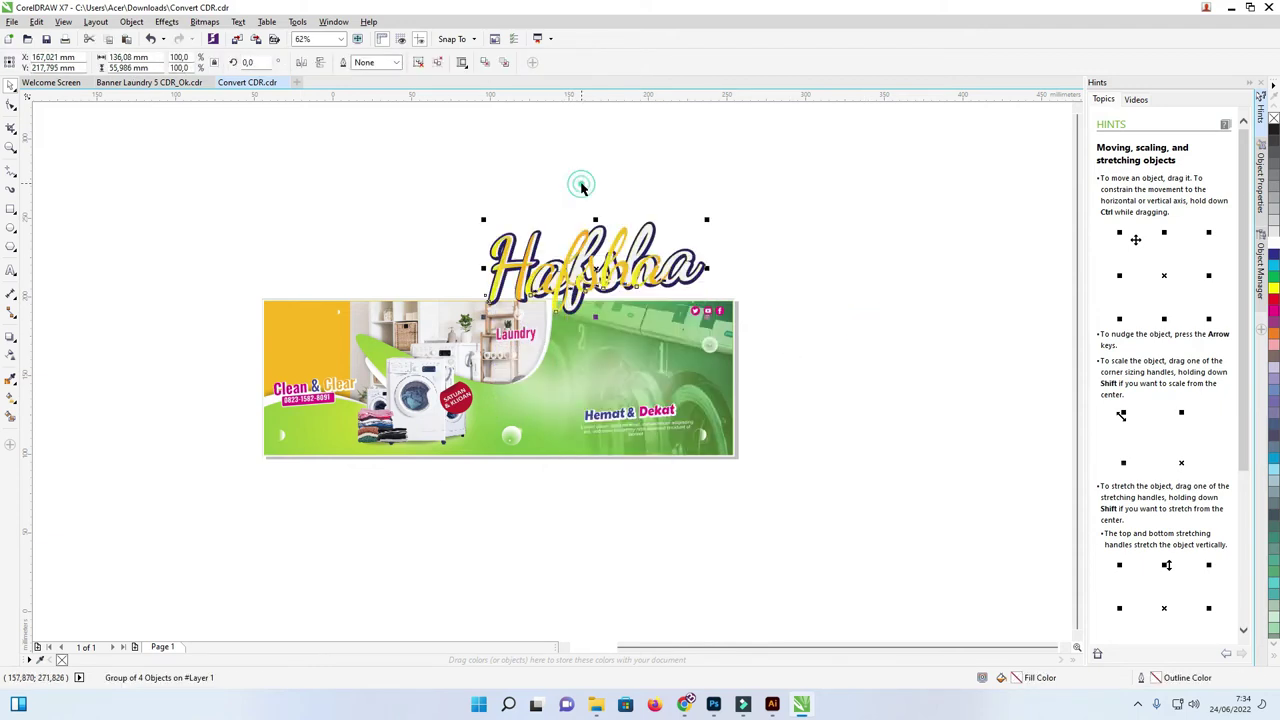
{"action": "key", "text": "ctrl+z"}
{"action": "right_click", "coordinate": [585, 358]}
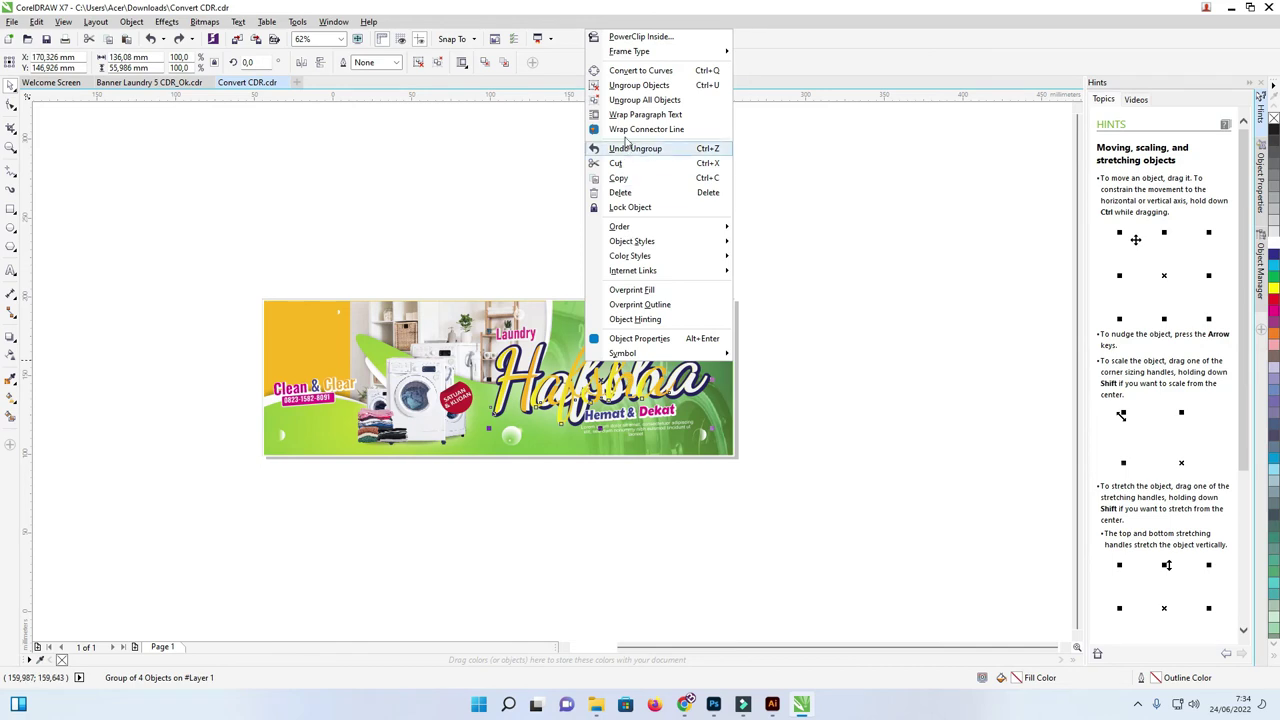
{"action": "left_click", "coordinate": [628, 85]}
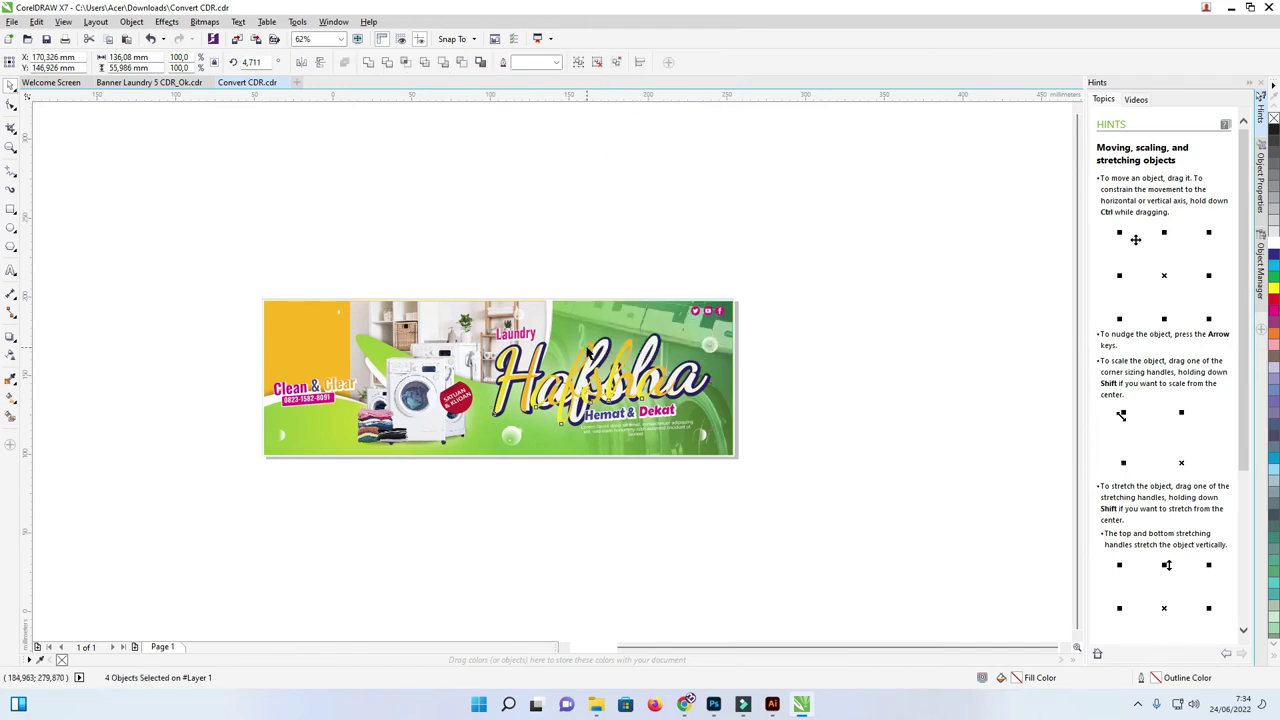
Step: Move the yellow Hafsha lettering up above the banner, then select the banner bitmap
{"action": "left_click_drag", "start_coordinate": [610, 378], "coordinate": [611, 250]}
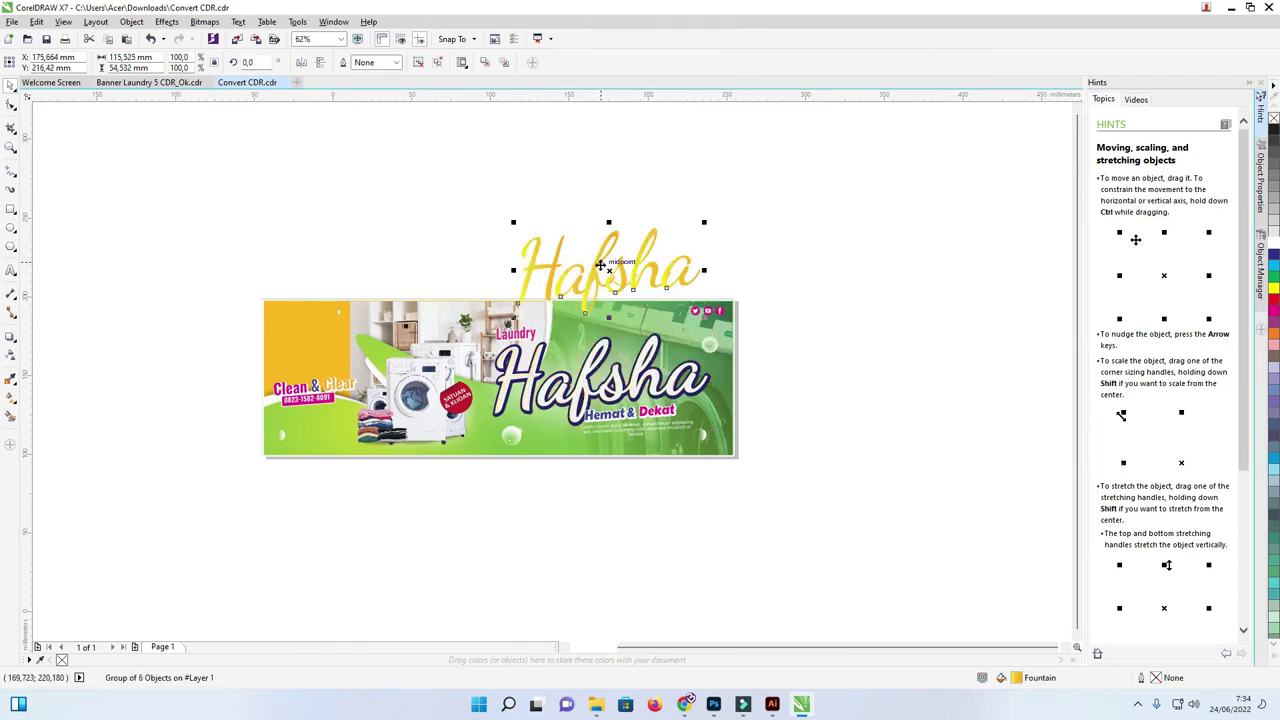
{"action": "scroll", "coordinate": [527, 314], "scroll_direction": "up", "scroll_amount": 2}
{"action": "left_click_drag", "start_coordinate": [527, 314], "coordinate": [553, 284]}
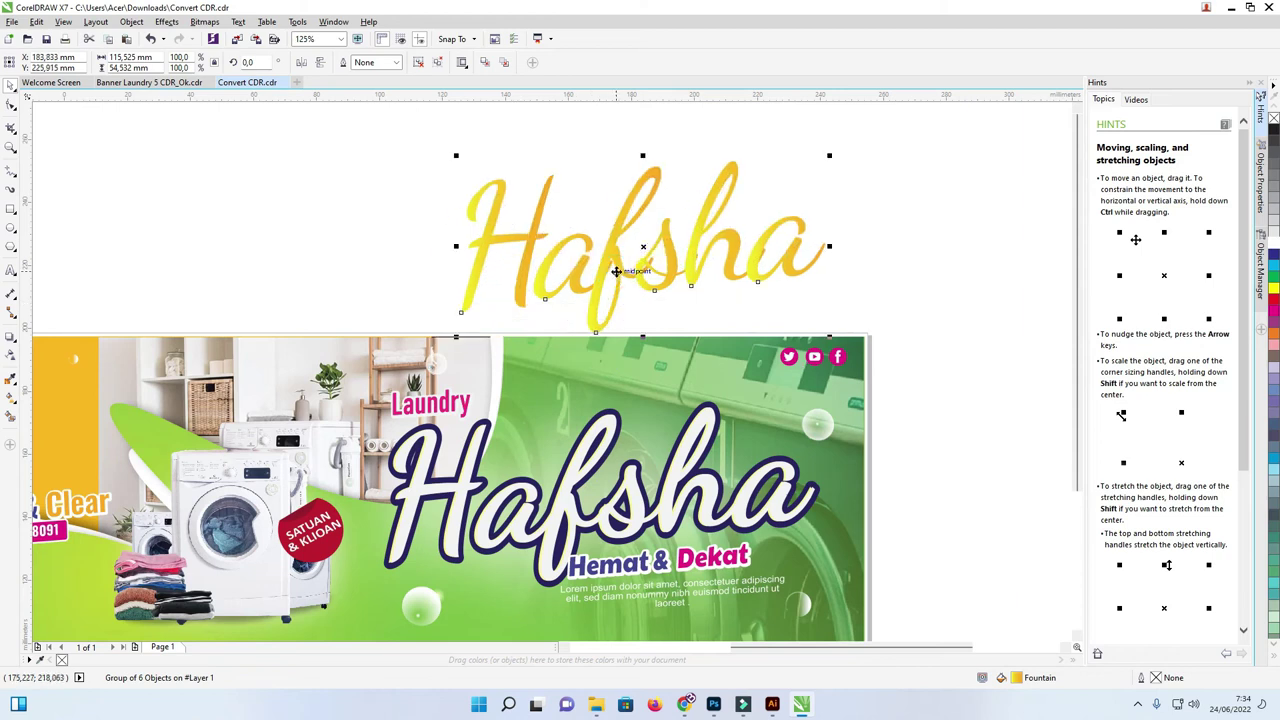
{"action": "scroll", "coordinate": [605, 257], "scroll_direction": "down", "scroll_amount": 2}
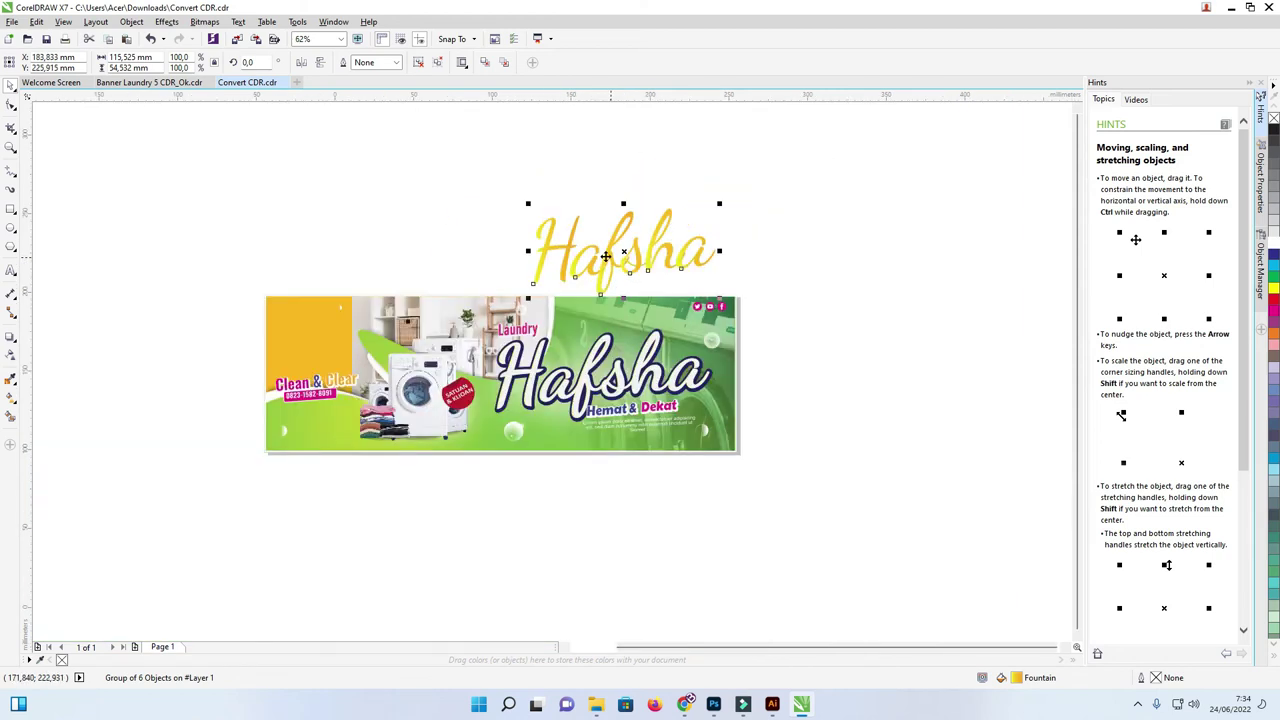
{"action": "left_click", "coordinate": [449, 330]}
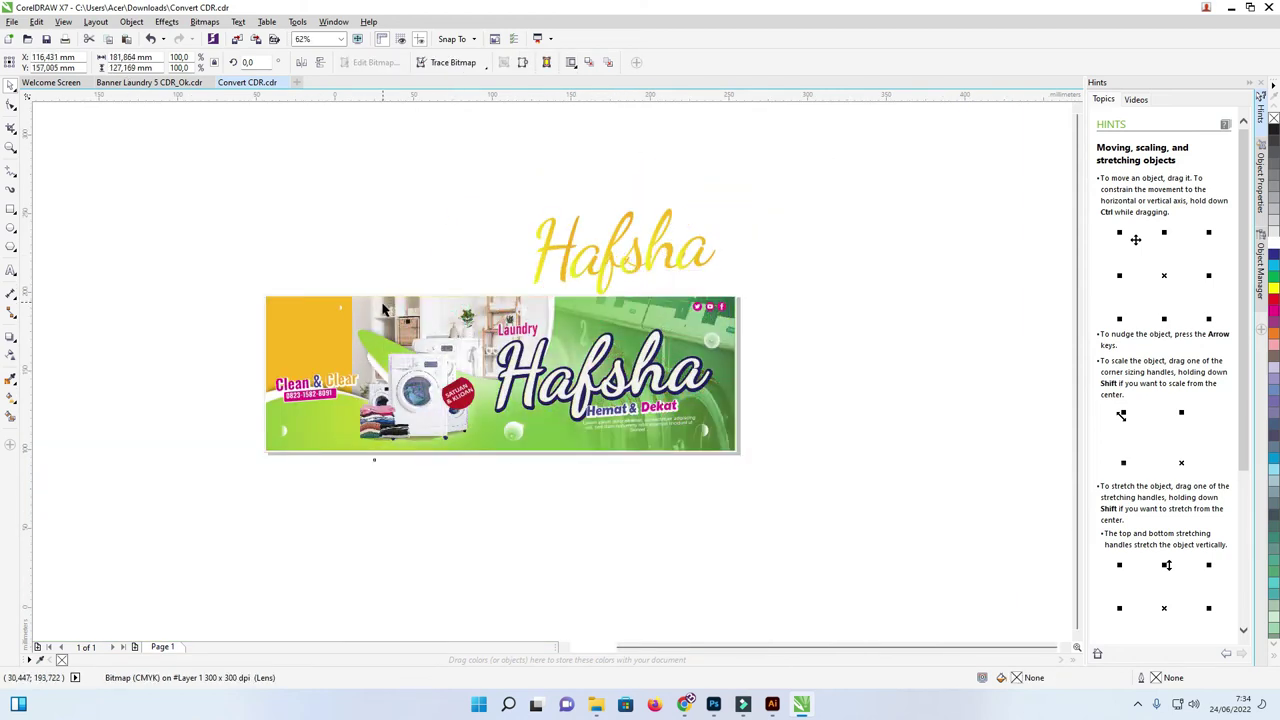
{"action": "left_click", "coordinate": [771, 705]}
{"action": "left_click", "coordinate": [341, 263]}
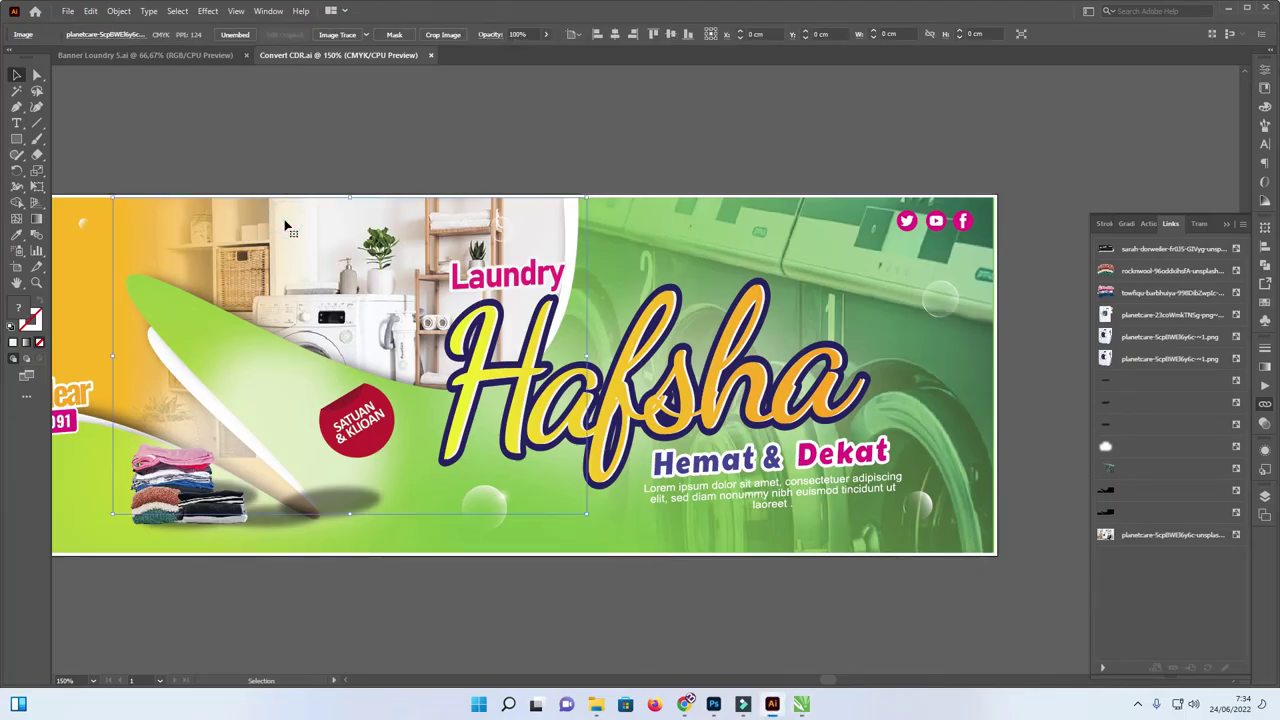
{"action": "left_click", "coordinate": [1265, 423]}
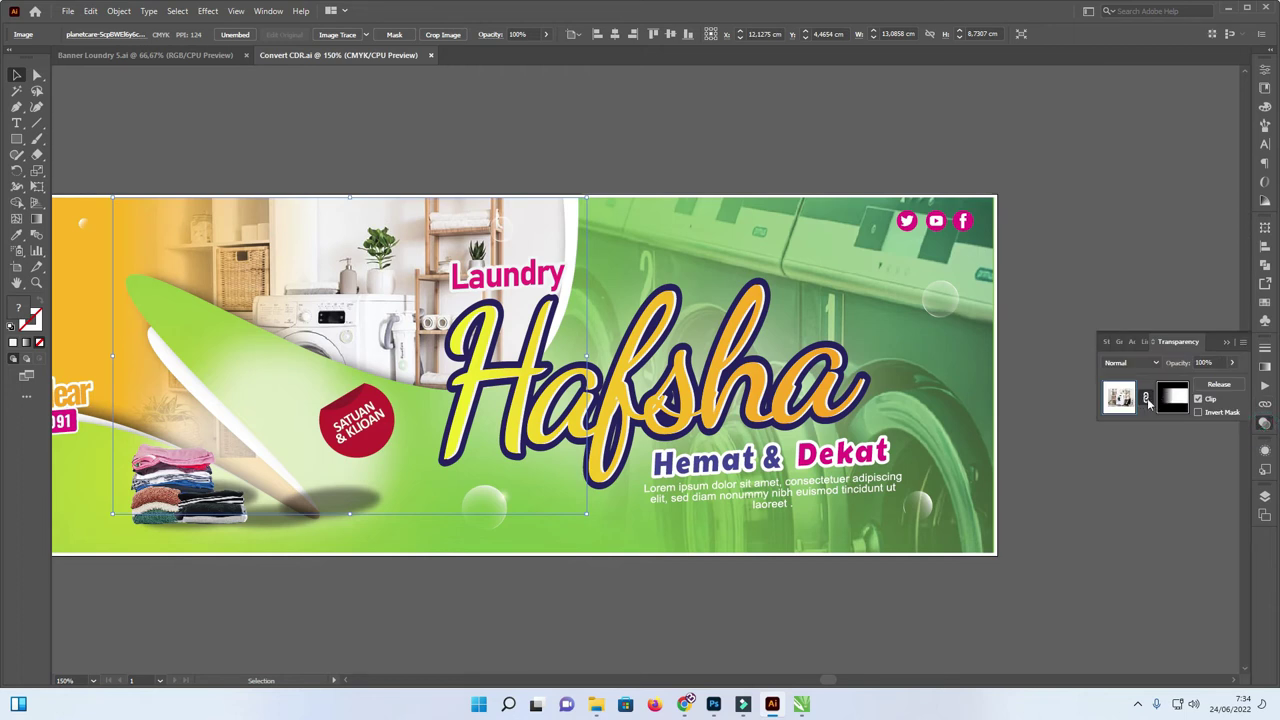
{"action": "left_click", "coordinate": [1218, 384]}
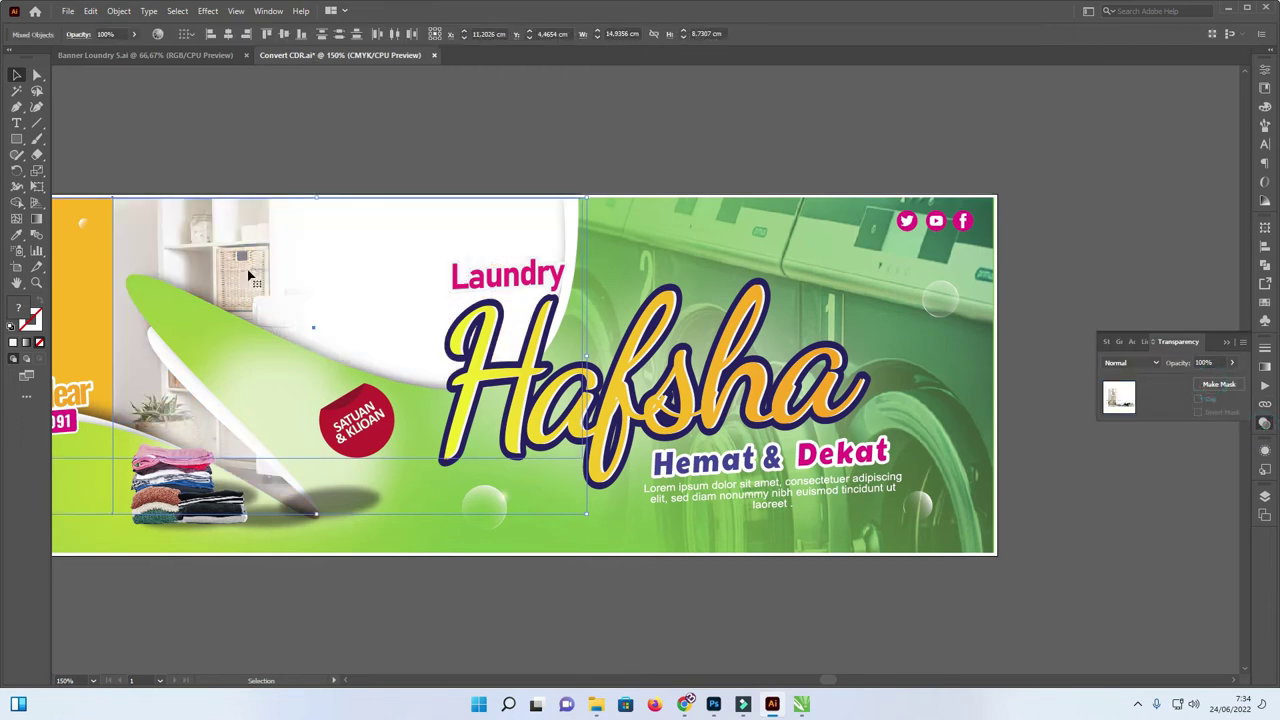
{"action": "key", "text": "ctrl+z"}
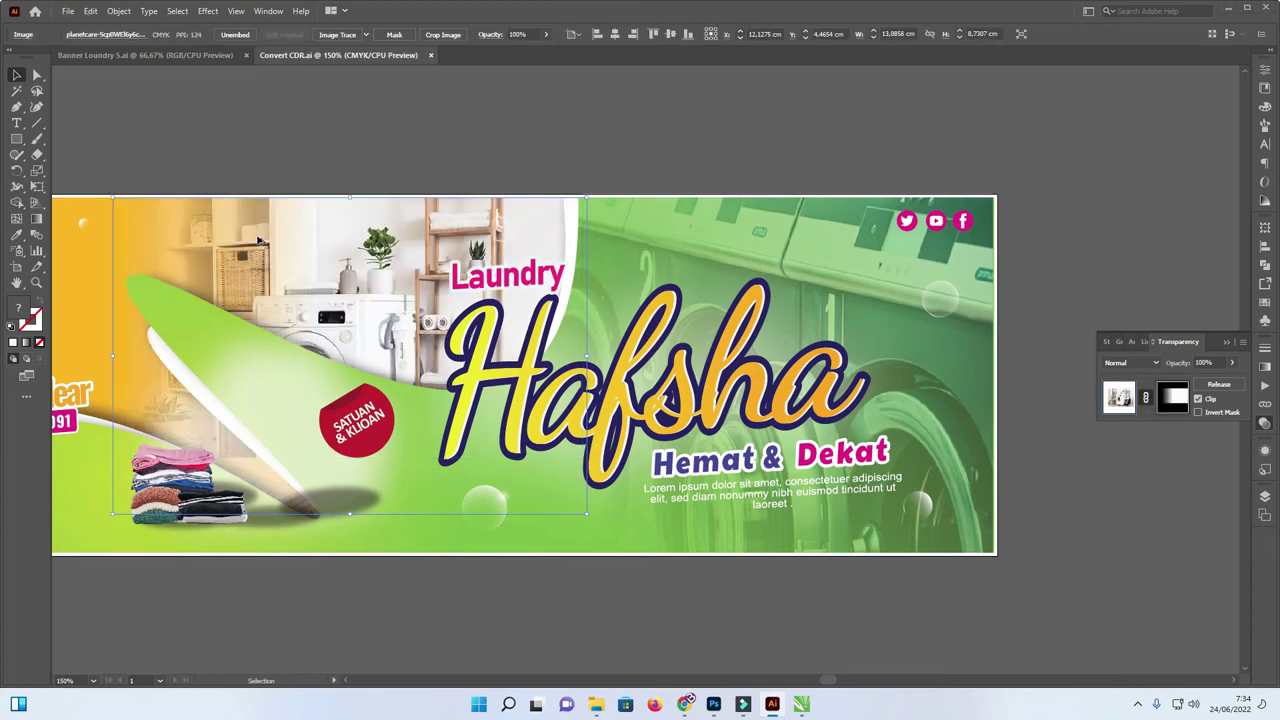
{"action": "key", "text": "alt+Tab"}
{"action": "left_click", "coordinate": [363, 307]}
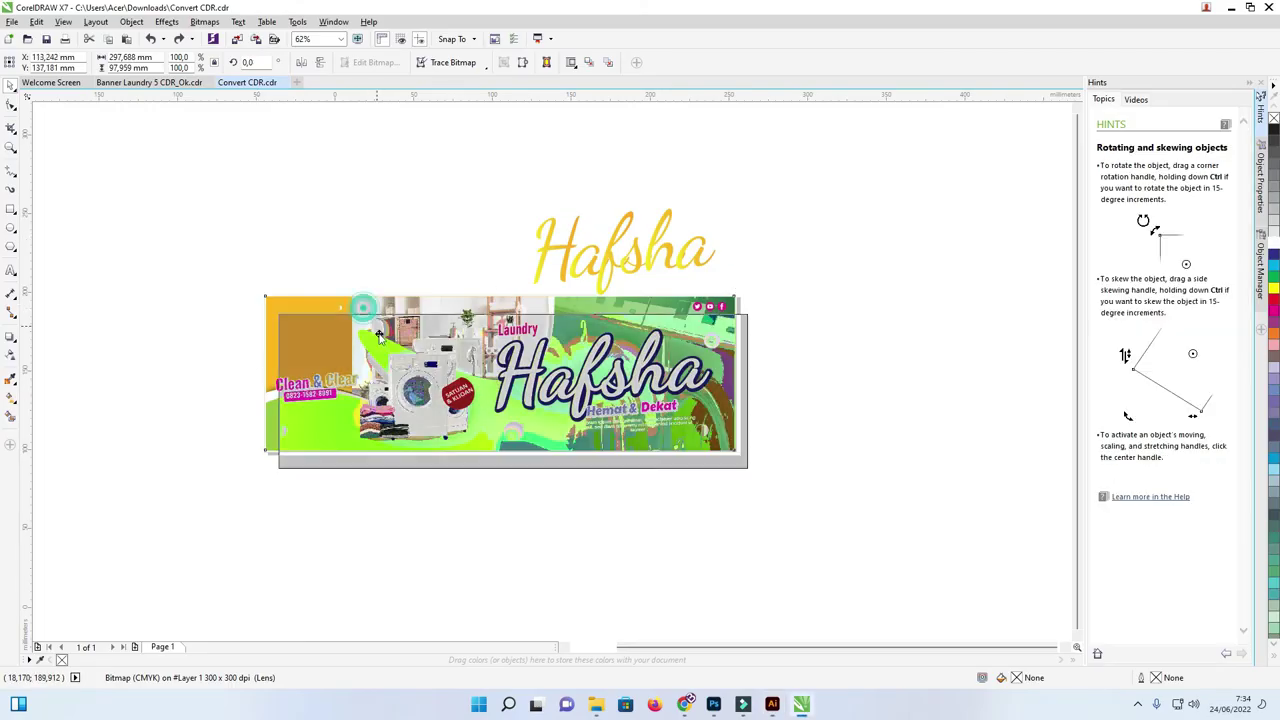
Step: Drag the lens bitmap below the banner and give the laundry-room photo a Fountain transparency fade
{"action": "left_click", "coordinate": [379, 336]}
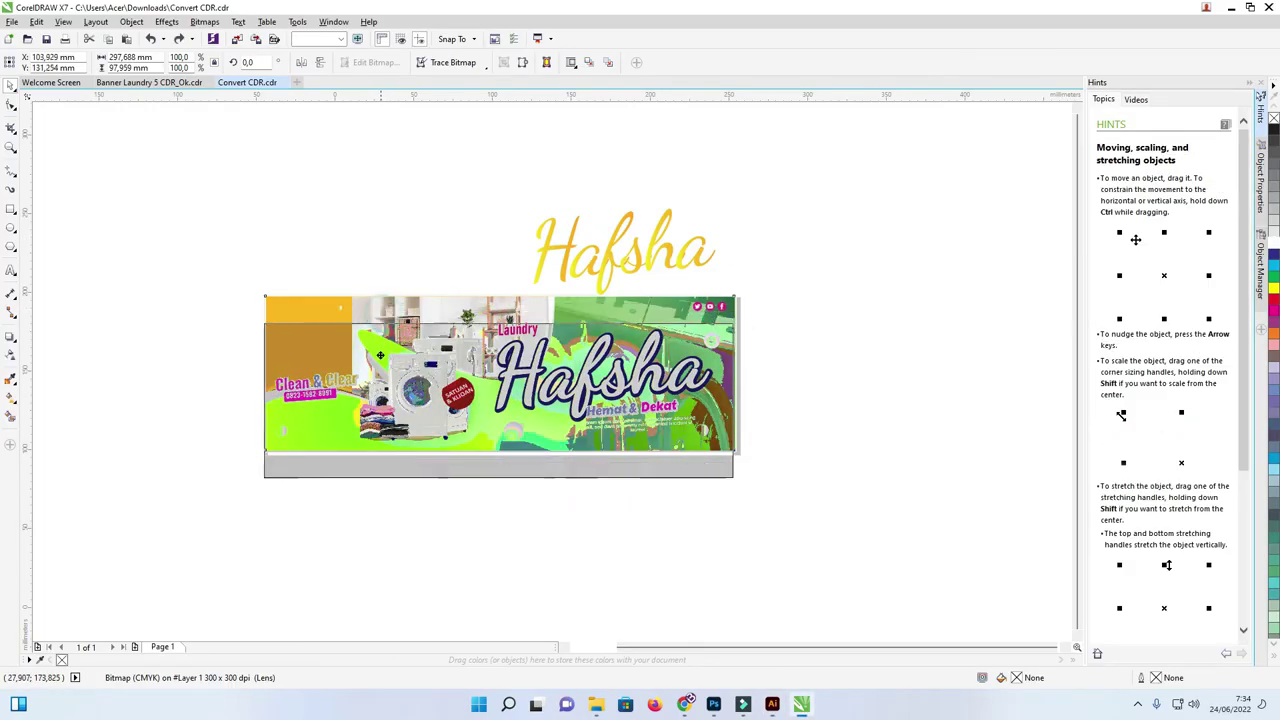
{"action": "mouse_move", "coordinate": [379, 340]}
{"action": "left_mouse_down"}
{"action": "mouse_move", "coordinate": [363, 314]}
{"action": "mouse_move", "coordinate": [349, 318]}
{"action": "mouse_move", "coordinate": [382, 315]}
{"action": "left_mouse_up"}
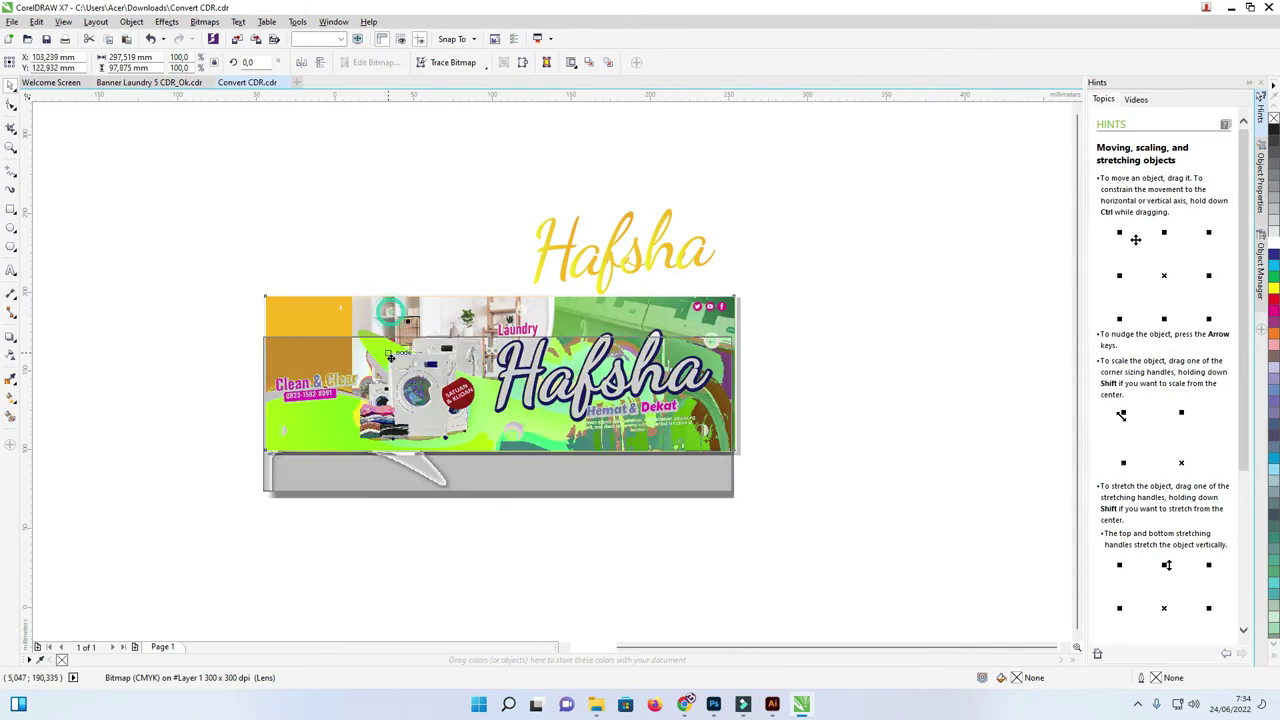
{"action": "left_click", "coordinate": [381, 314]}
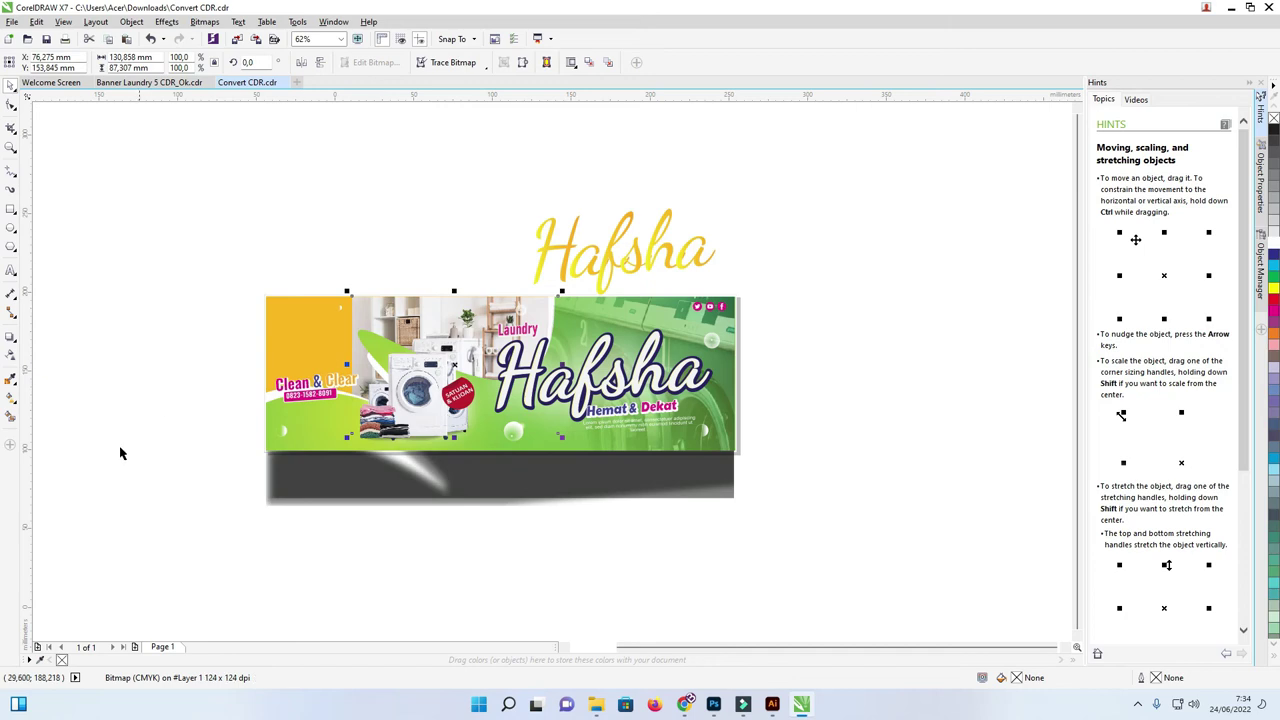
{"action": "left_click", "coordinate": [11, 355]}
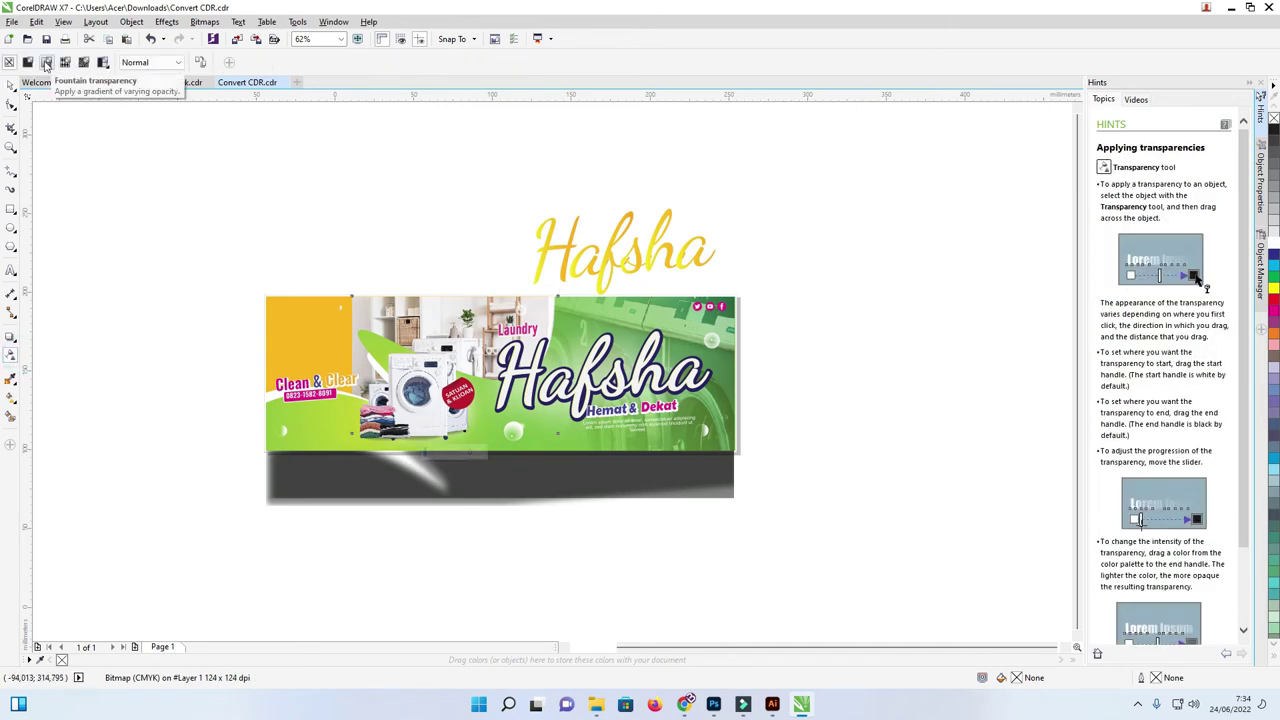
{"action": "left_click", "coordinate": [45, 62]}
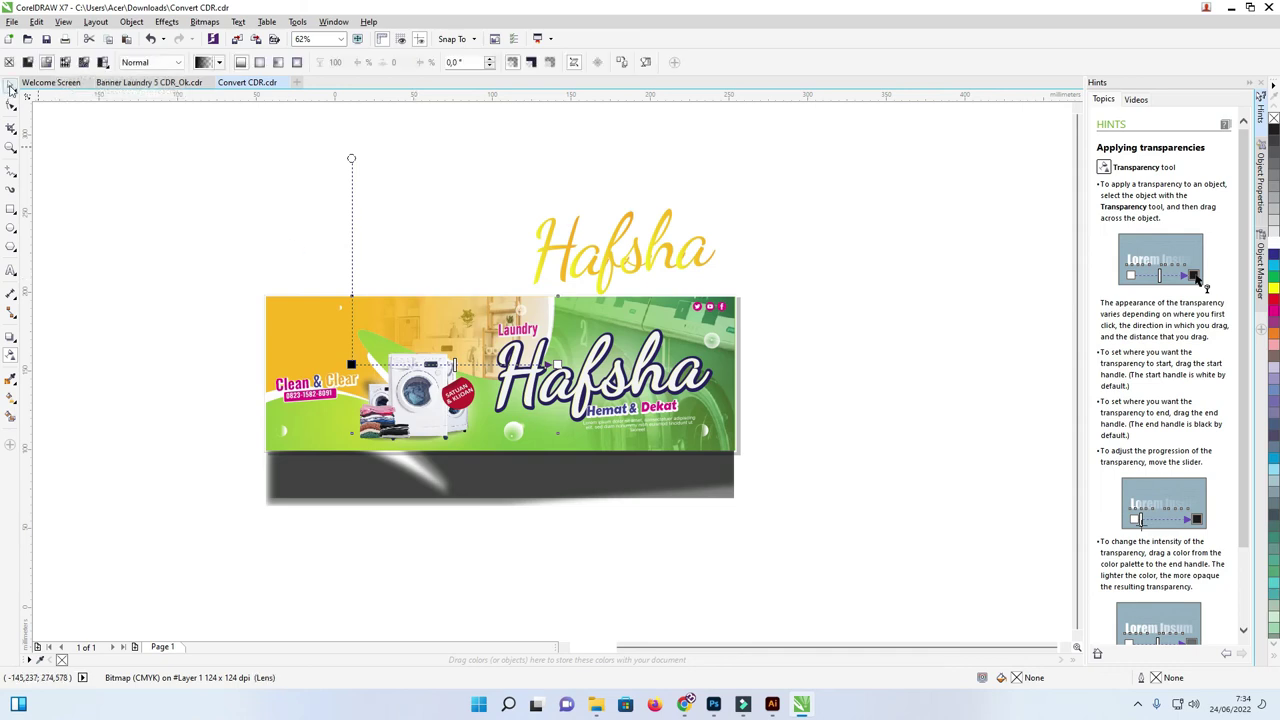
{"action": "left_click", "coordinate": [10, 84]}
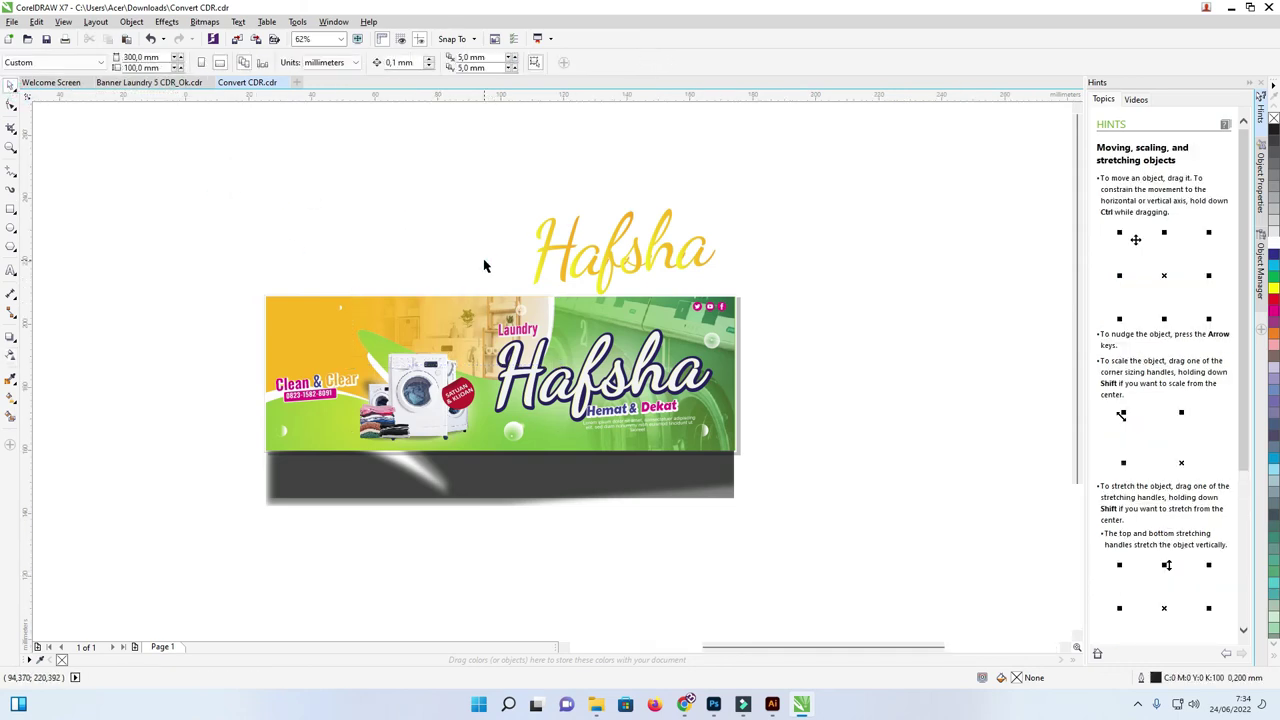
{"action": "scroll", "coordinate": [483, 265], "scroll_direction": "up", "scroll_amount": 2}
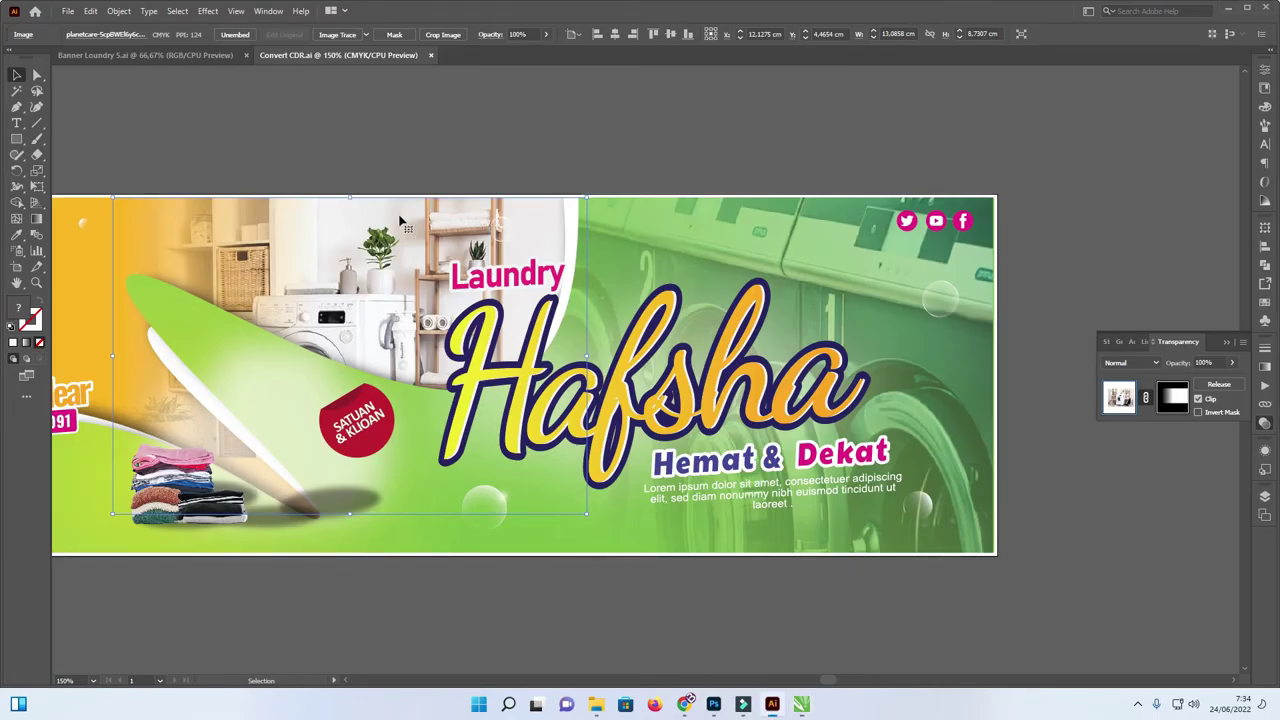
Step: Rasterize the masked laundry photo with a transparent background, then return to CorelDRAW
{"action": "left_click", "coordinate": [118, 11]}
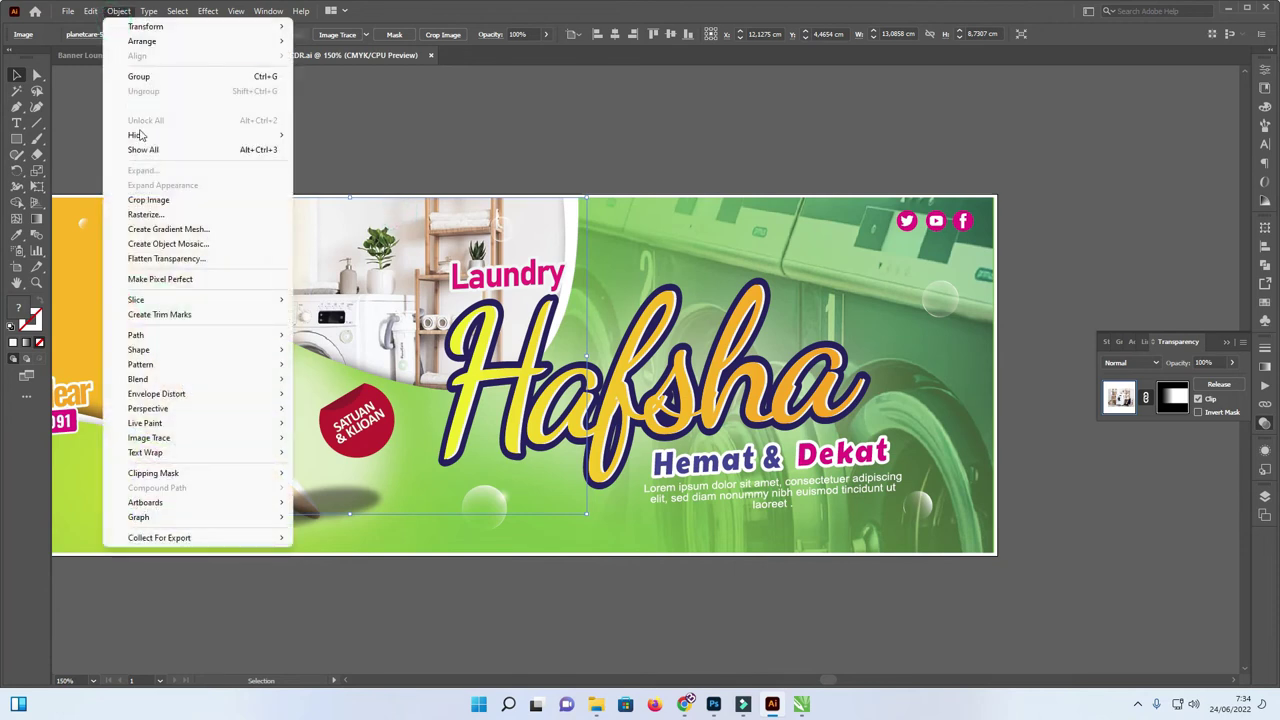
{"action": "left_click", "coordinate": [178, 216]}
{"action": "left_click_drag", "start_coordinate": [580, 216], "coordinate": [624, 198]}
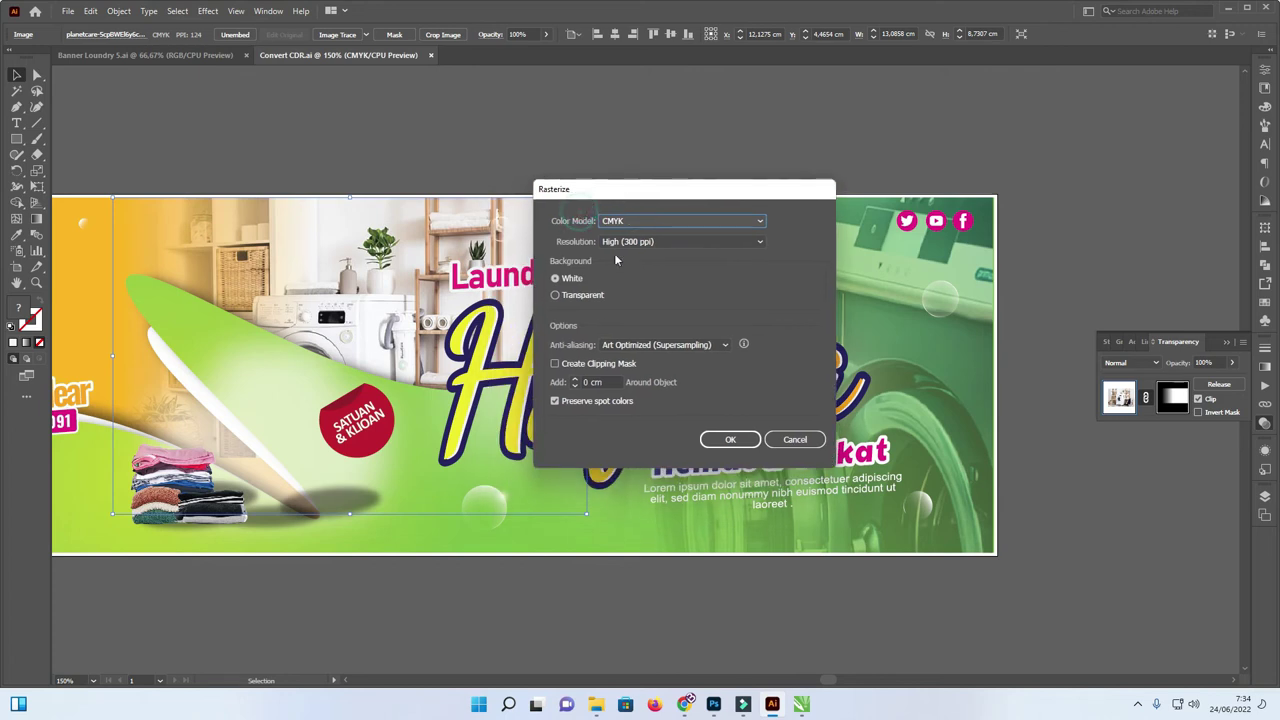
{"action": "left_click", "coordinate": [583, 295]}
{"action": "left_click", "coordinate": [731, 440]}
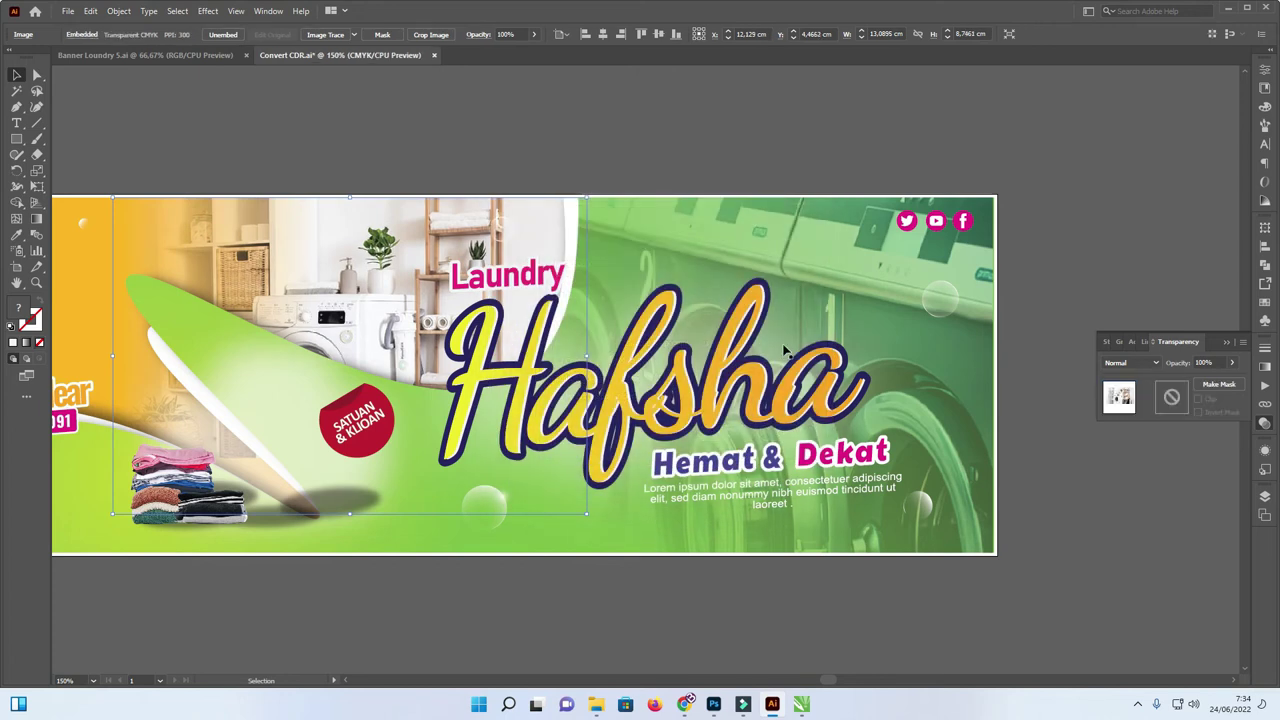
{"action": "left_click", "coordinate": [634, 122]}
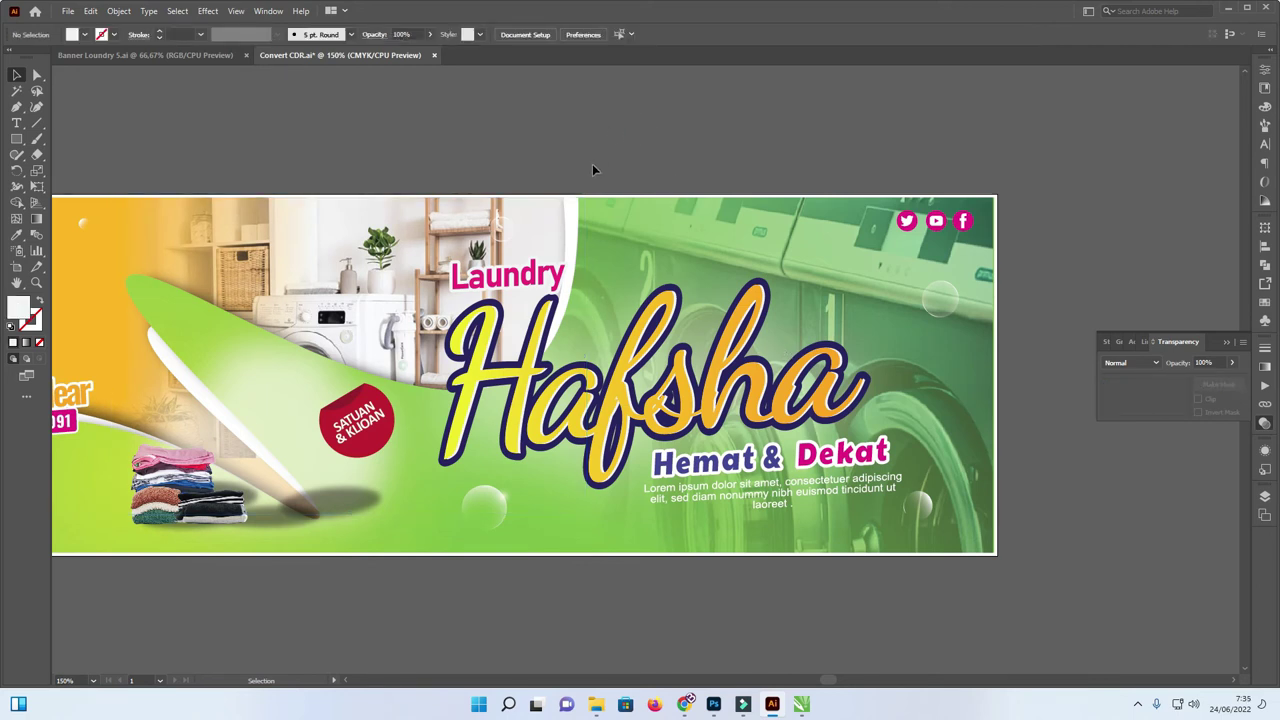
{"action": "key", "text": "alt+Tab"}
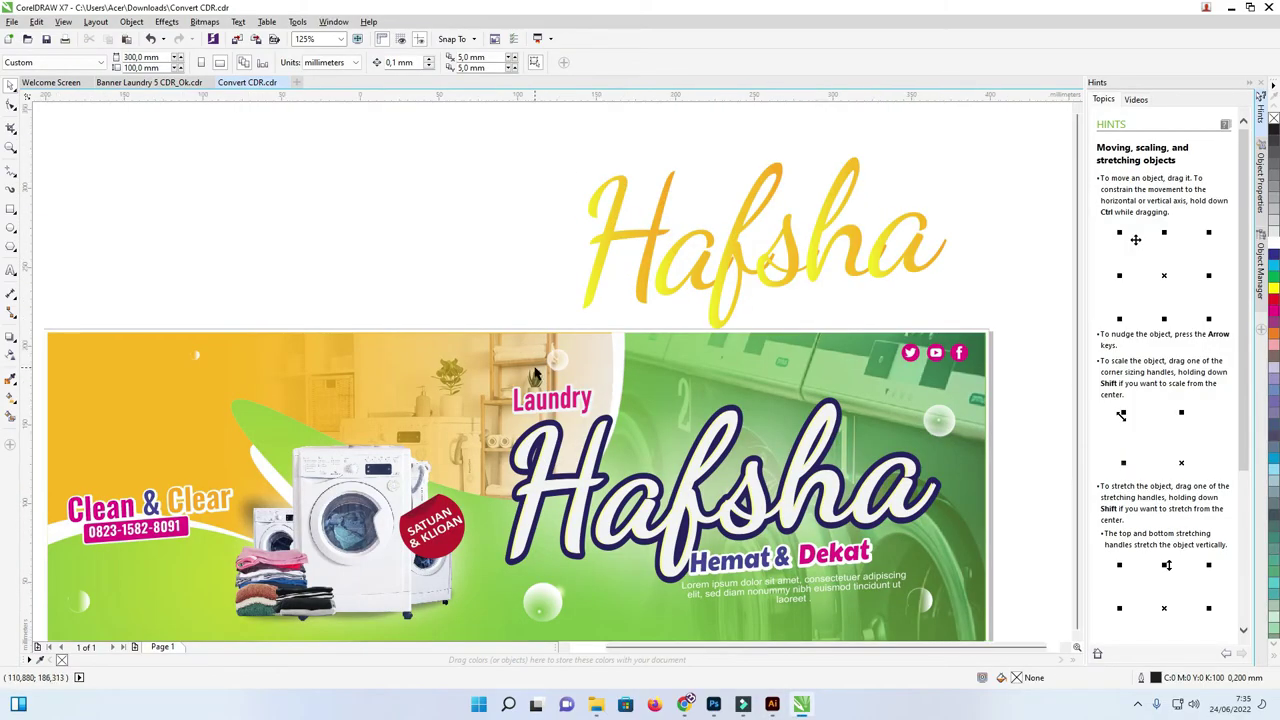
Step: Drag the yellow Hafsha lettering back down onto the banner's title, then switch to Illustrator
{"action": "scroll", "coordinate": [554, 373], "scroll_direction": "down", "scroll_amount": 2}
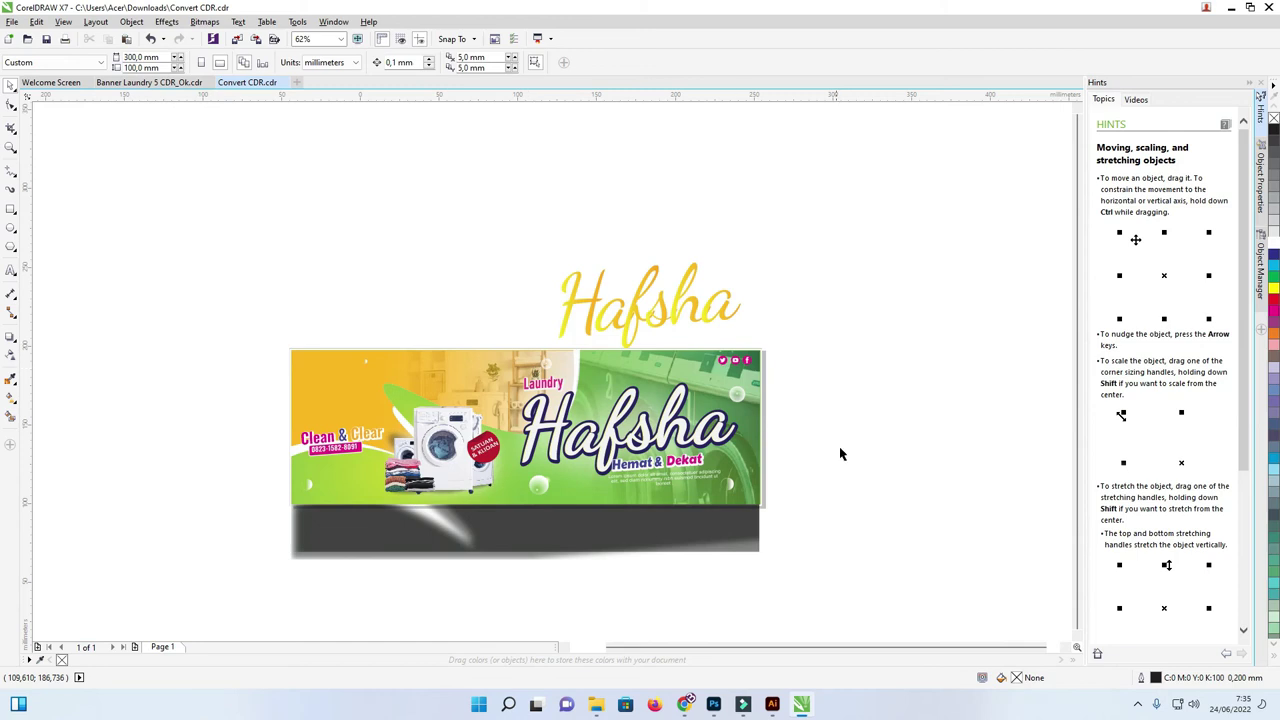
{"action": "left_click", "coordinate": [697, 541]}
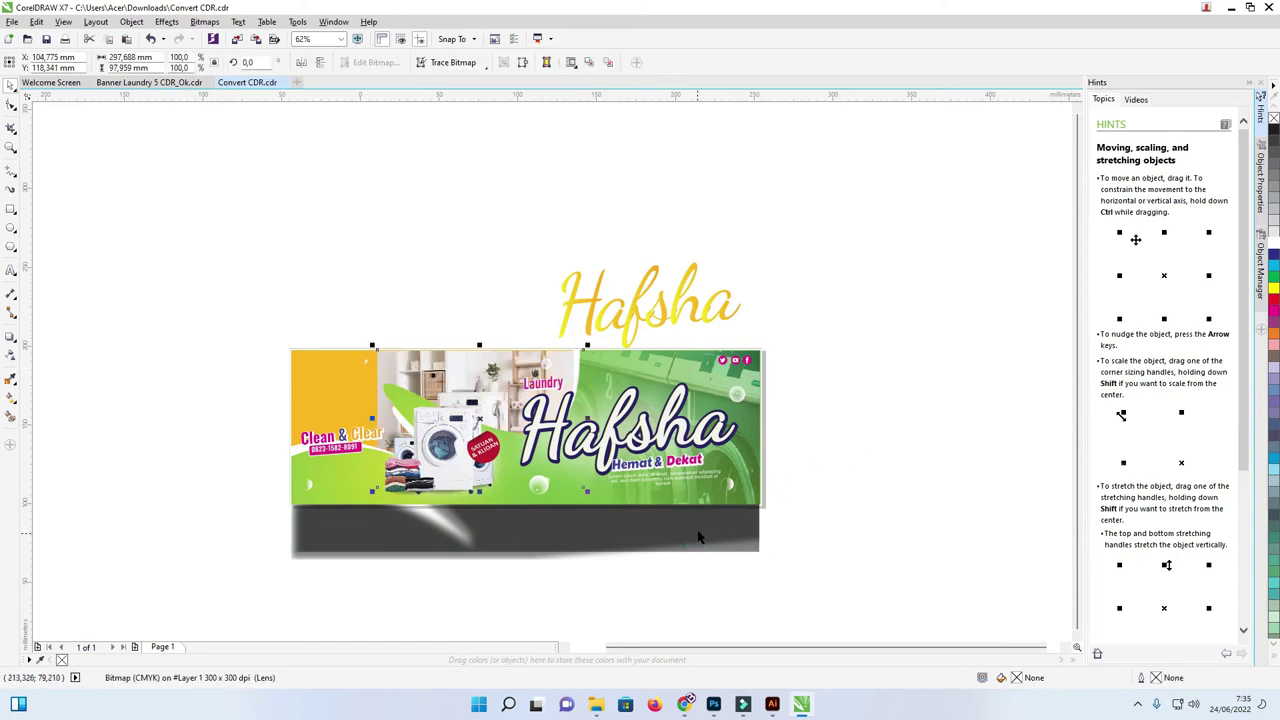
{"action": "left_click", "coordinate": [847, 341]}
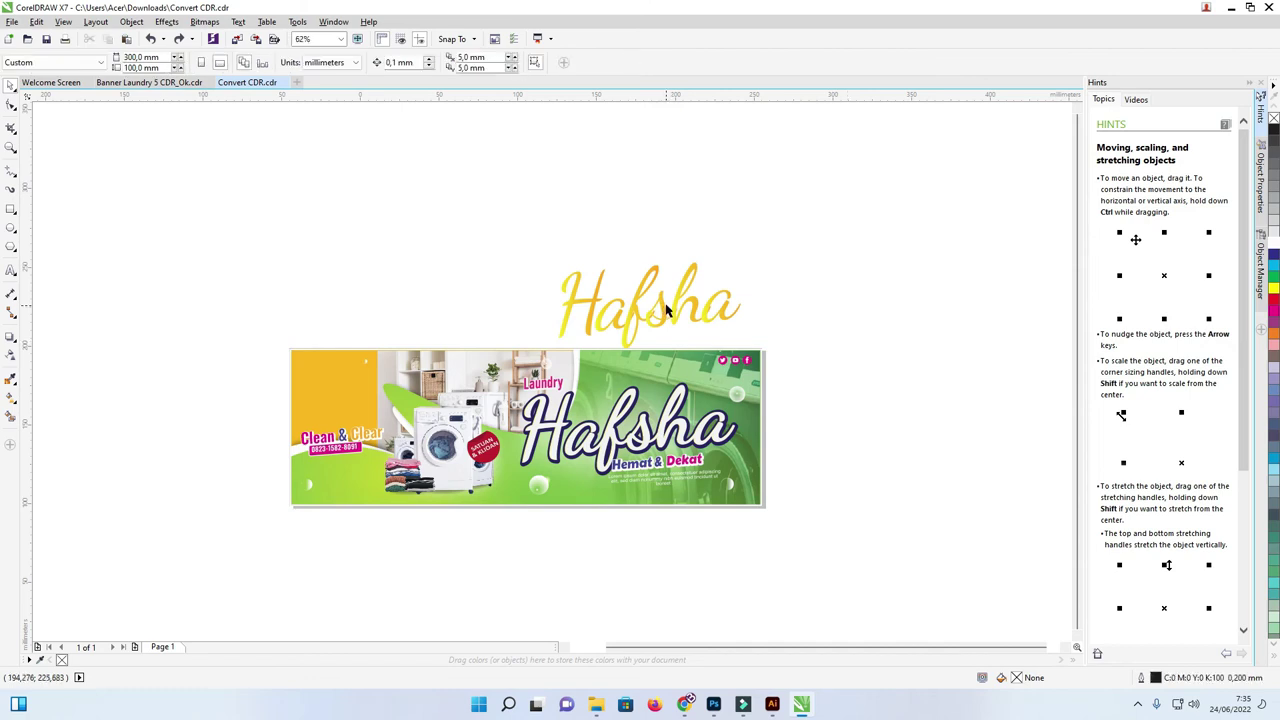
{"action": "left_click", "coordinate": [636, 315]}
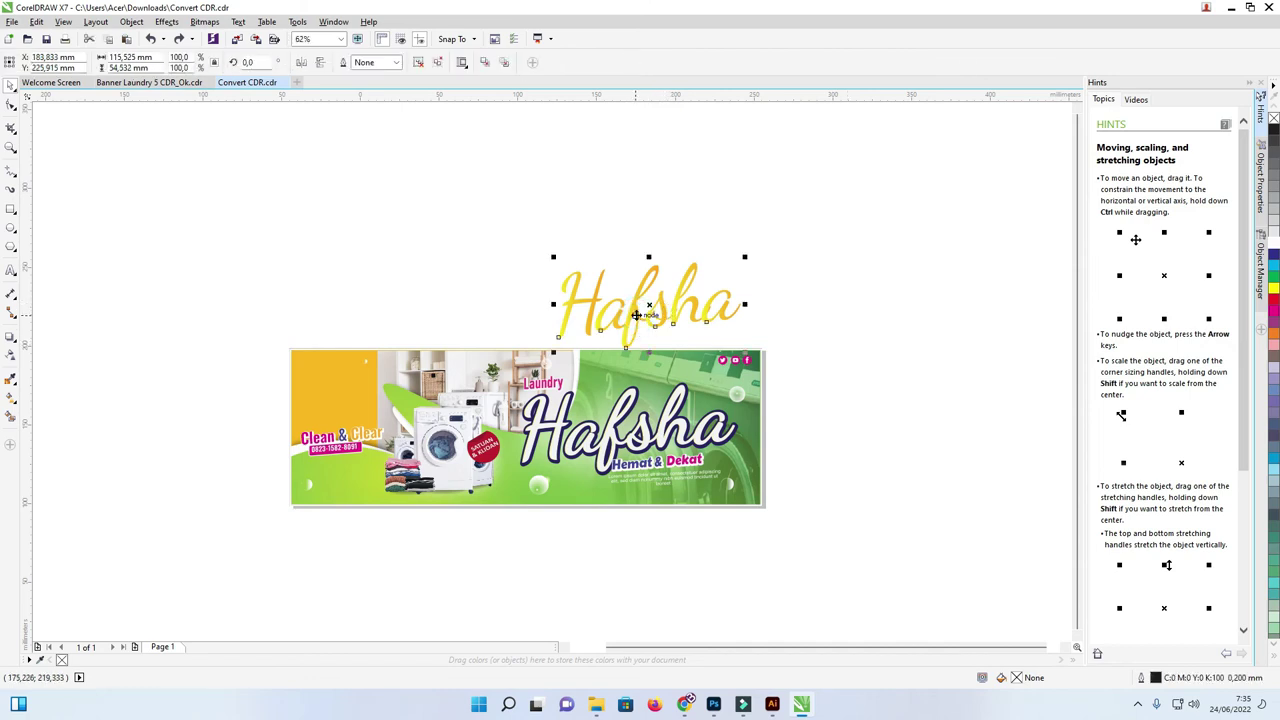
{"action": "left_click_drag", "start_coordinate": [632, 315], "coordinate": [626, 410]}
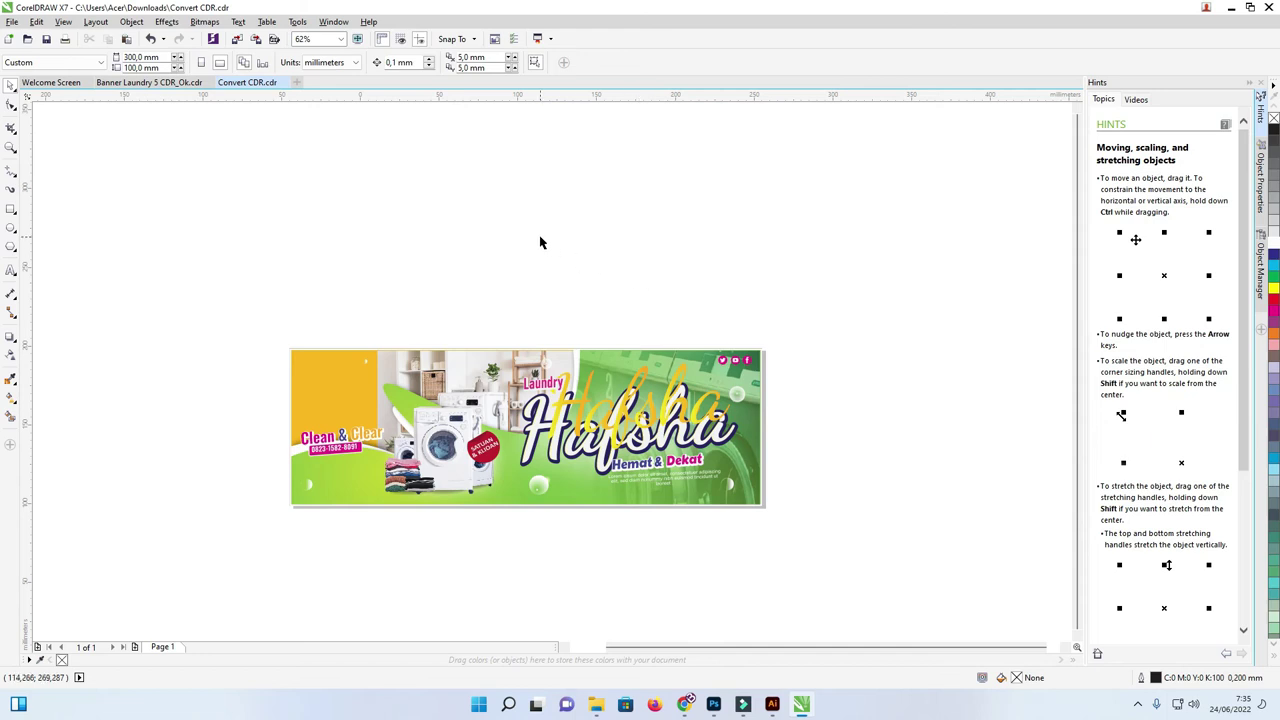
{"action": "left_click", "coordinate": [772, 704]}
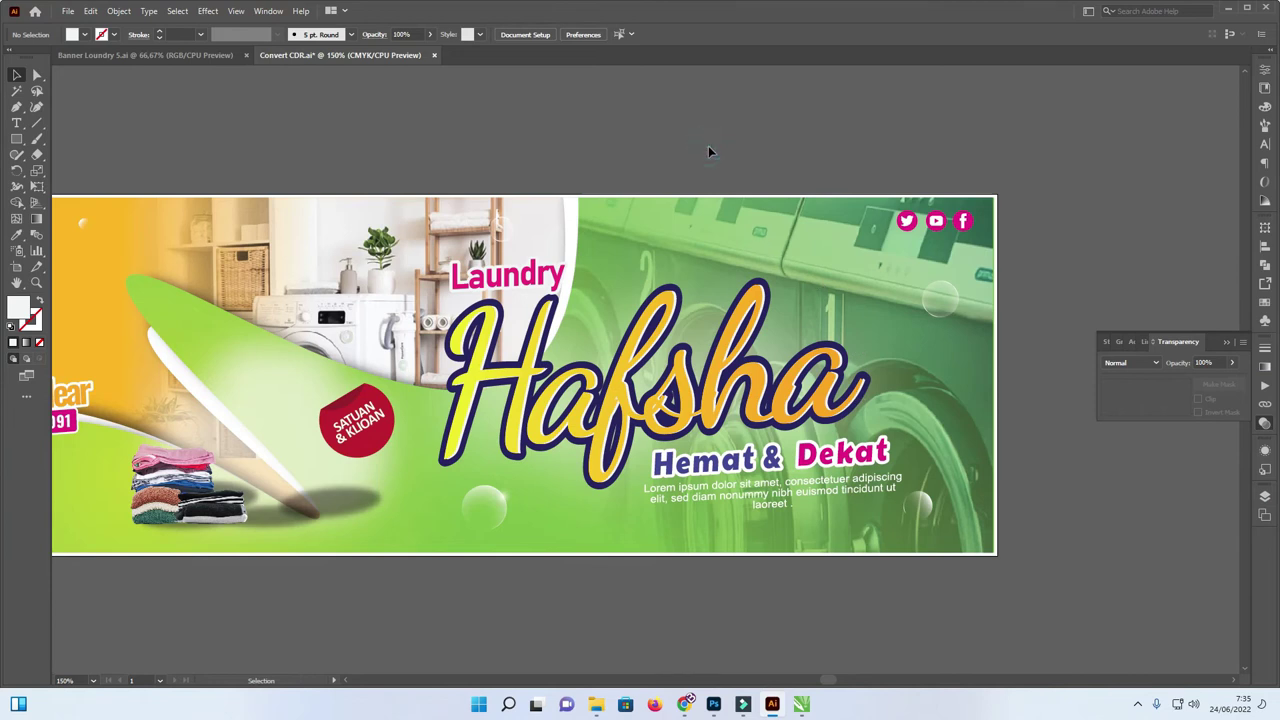
Step: Release the opacity mask on the washing-machine image so the photo shows on the banner
{"action": "scroll", "coordinate": [708, 150], "scroll_direction": "down", "scroll_amount": 2}
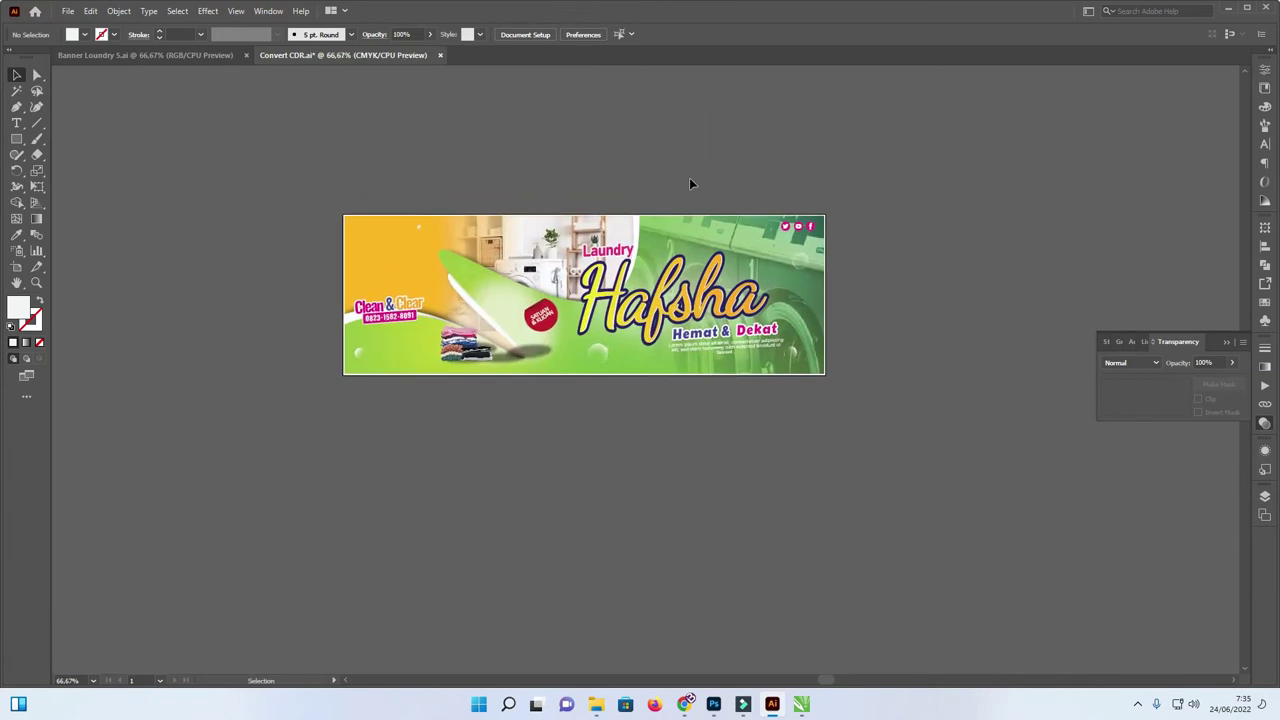
{"action": "key", "text": "a"}
{"action": "left_click", "coordinate": [689, 183]}
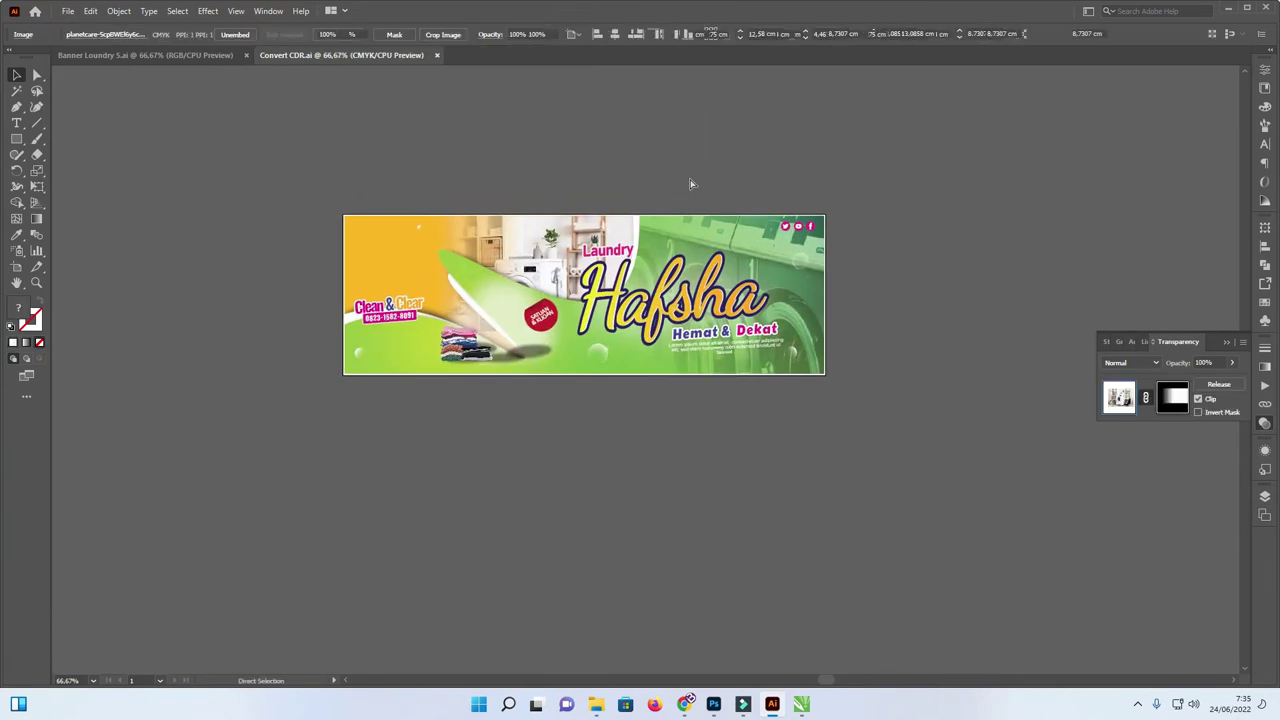
{"action": "key", "text": "ctrl+alt+2"}
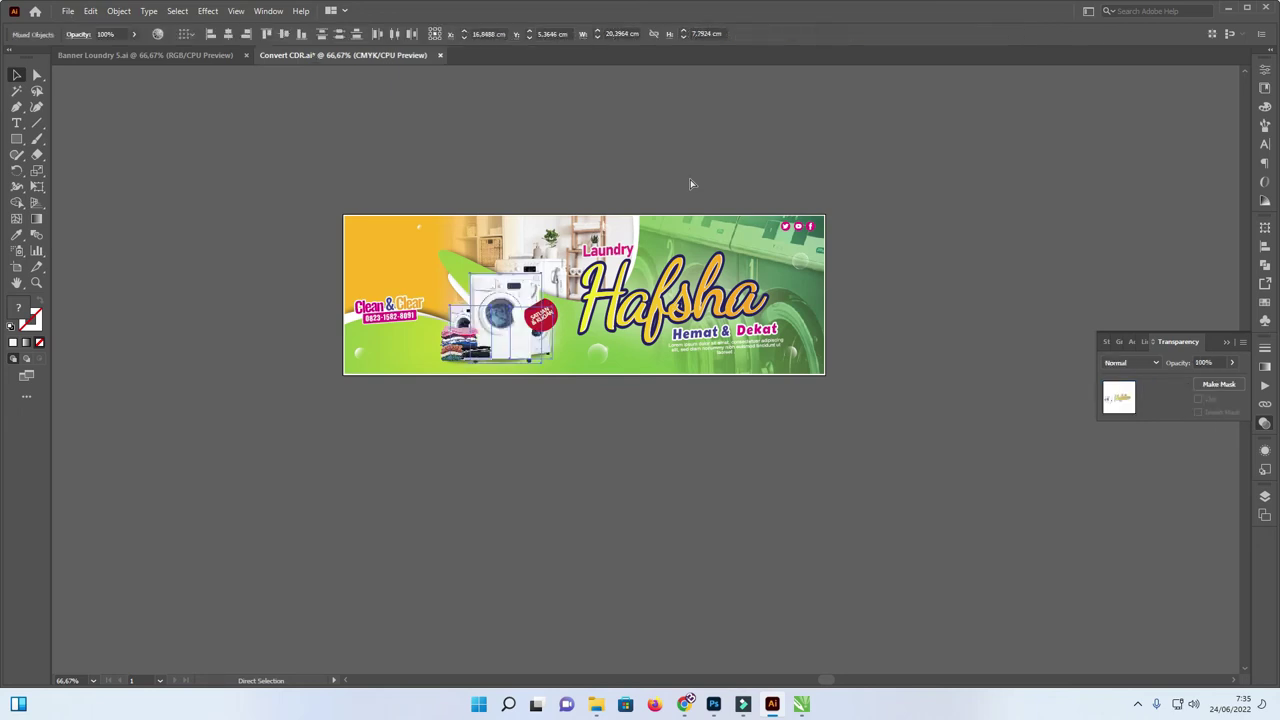
{"action": "left_click", "coordinate": [686, 181]}
{"action": "key", "text": "v"}
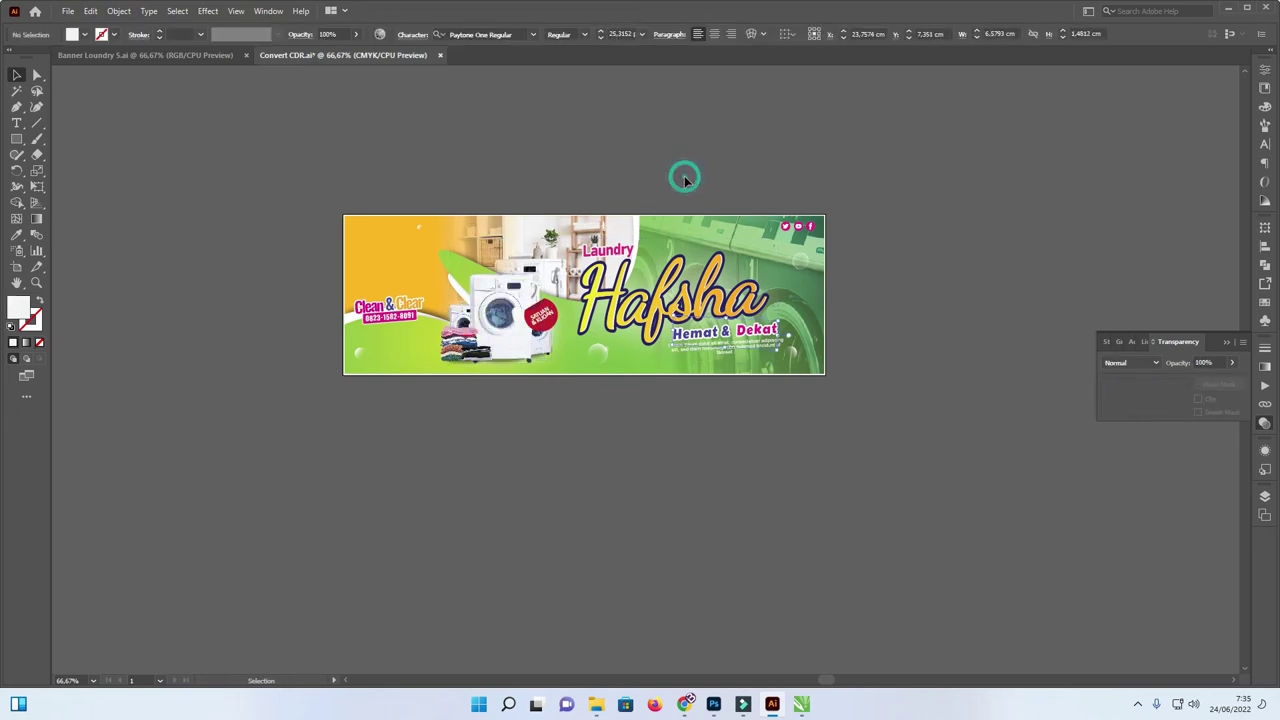
{"action": "left_click", "coordinate": [71, 13]}
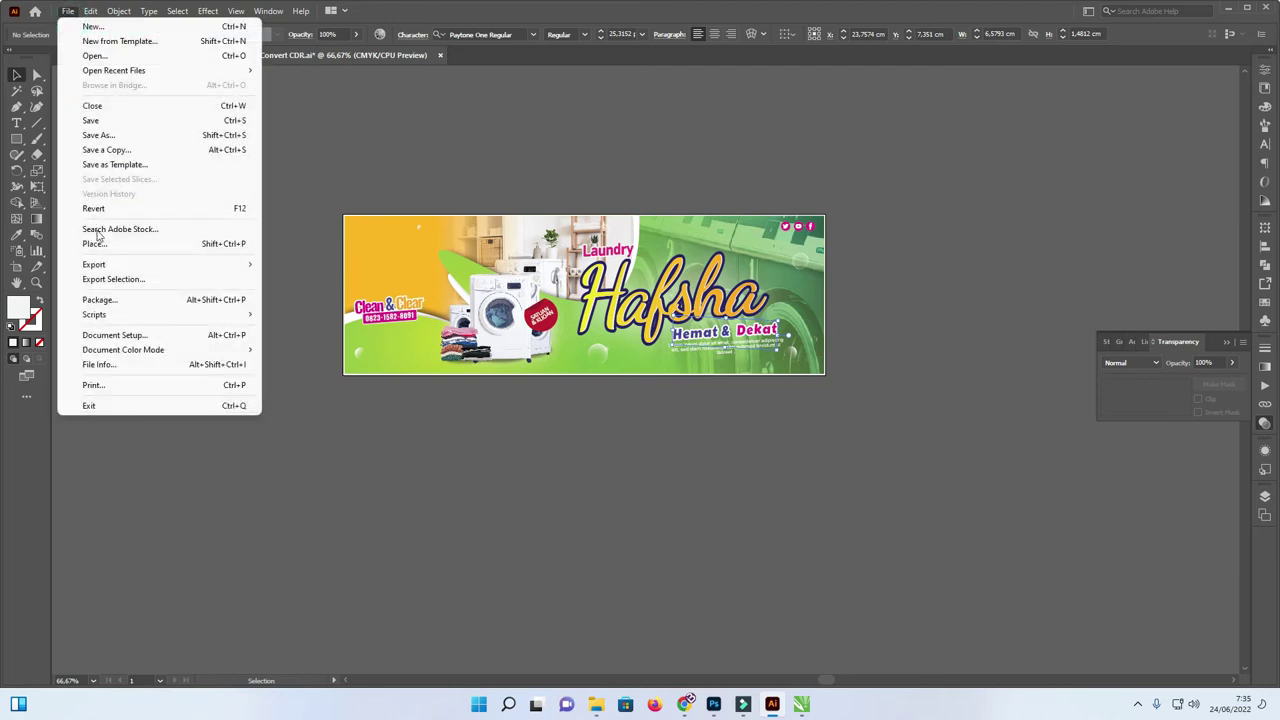
{"action": "mouse_move", "coordinate": [158, 264]}
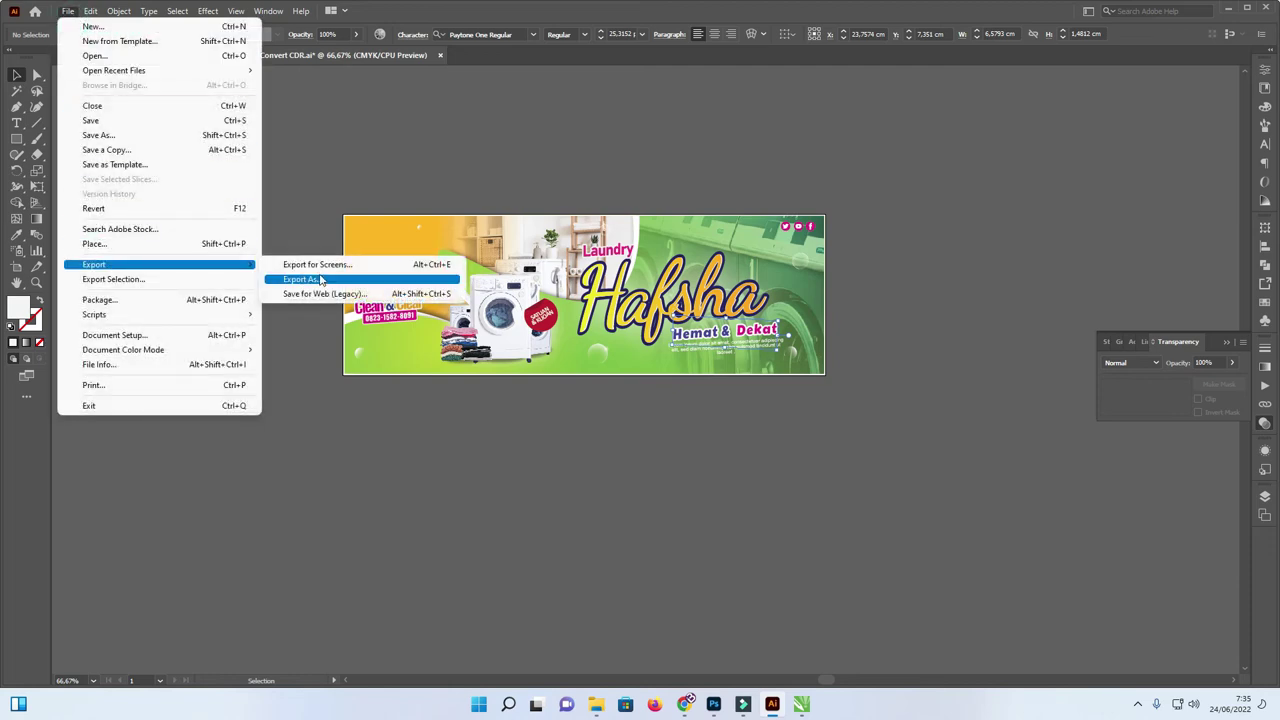
Step: Export the banner as a Photoshop PSD named 'Convert PSD' using artboards
{"action": "left_click", "coordinate": [325, 283]}
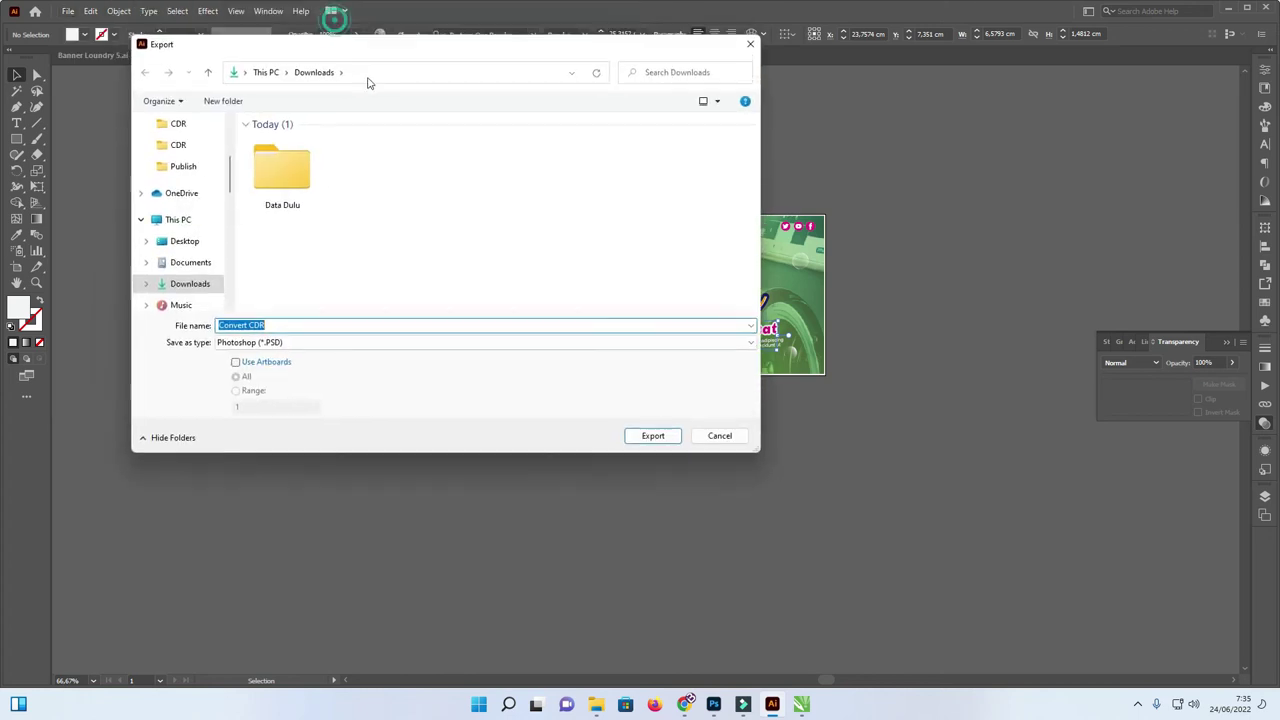
{"action": "scroll", "coordinate": [246, 202], "scroll_direction": "up", "scroll_amount": 2}
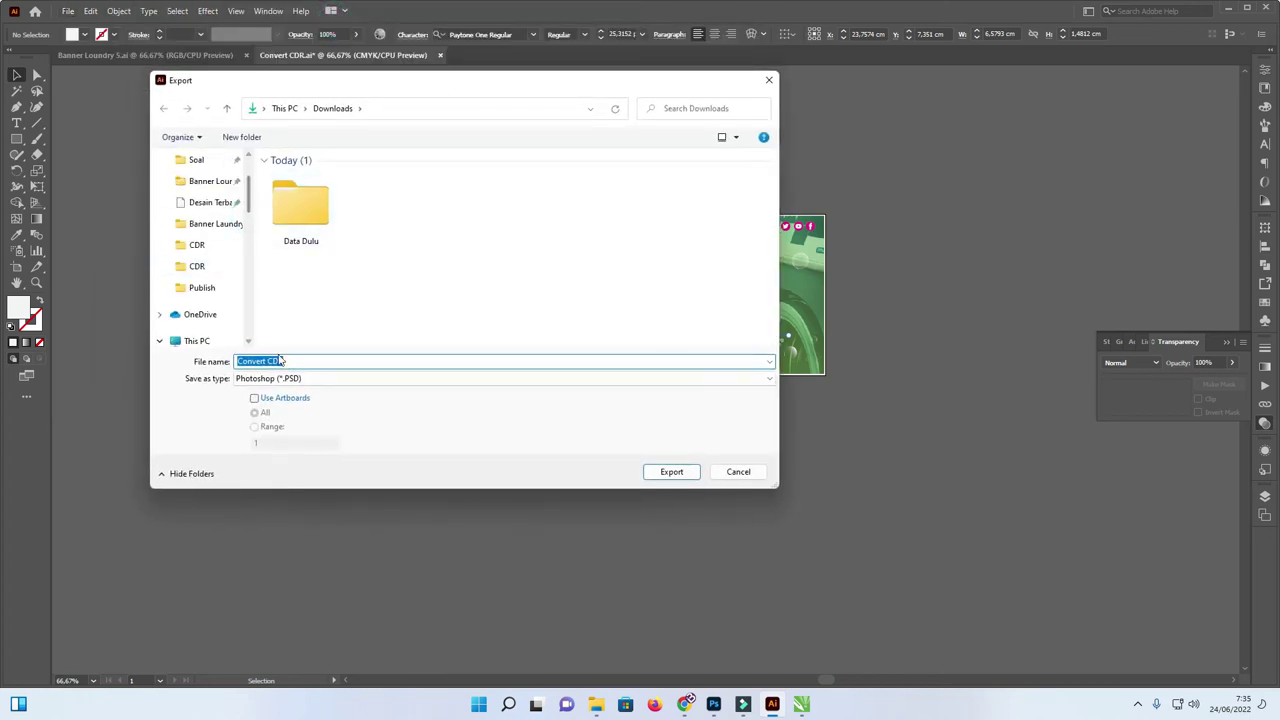
{"action": "left_click", "coordinate": [326, 361]}
{"action": "key", "text": "BackSpace"}
{"action": "key", "text": "BackSpace"}
{"action": "key", "text": "BackSpace"}
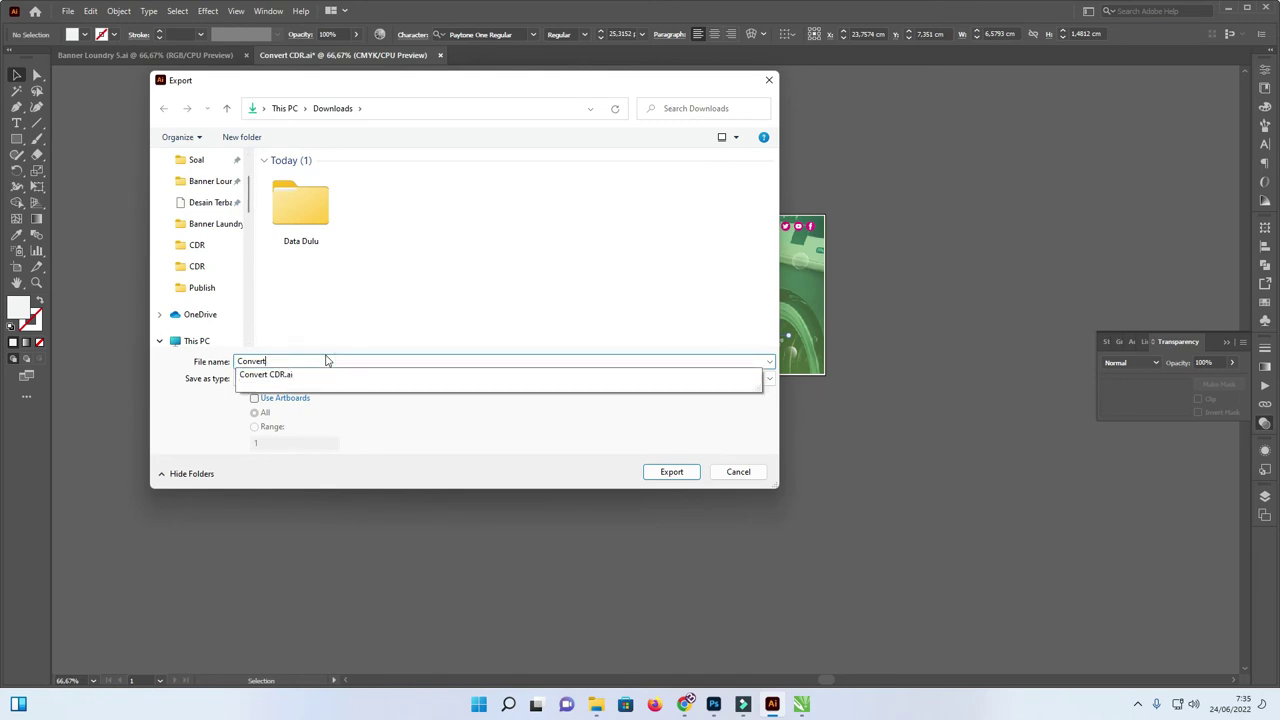
{"action": "type", "text": " PSD"}
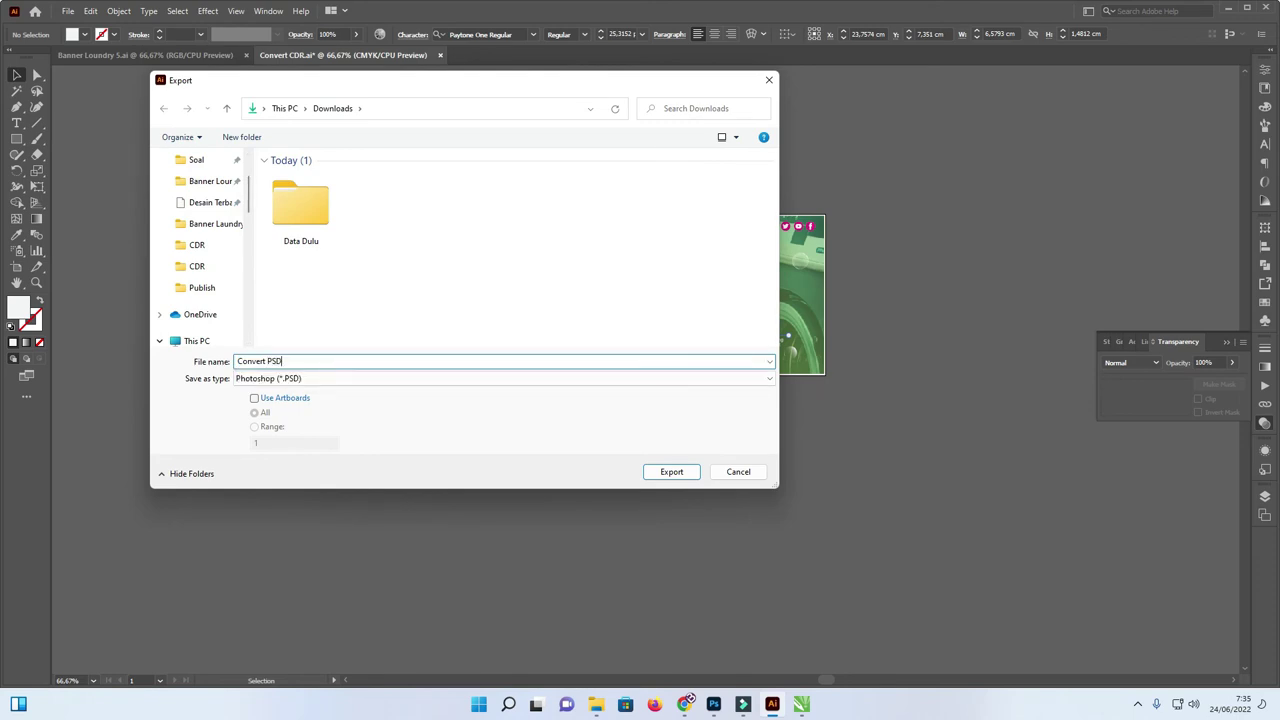
{"action": "left_click", "coordinate": [286, 398]}
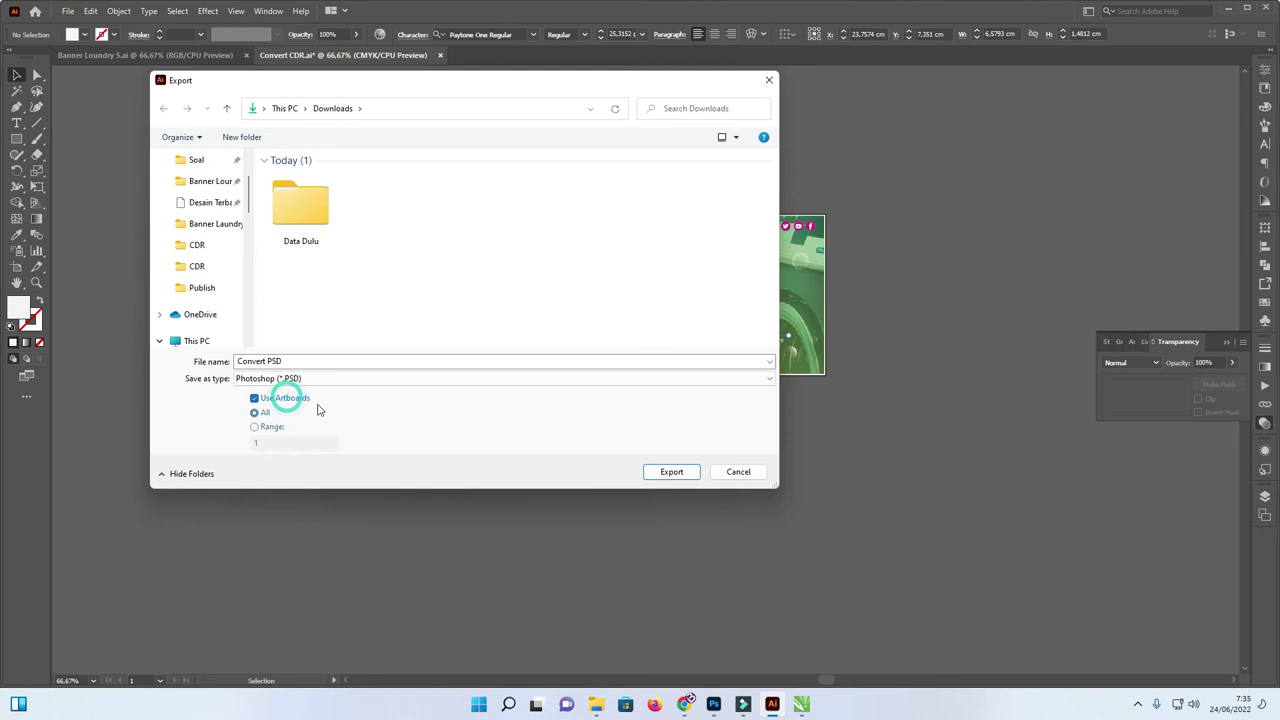
{"action": "left_click", "coordinate": [669, 473]}
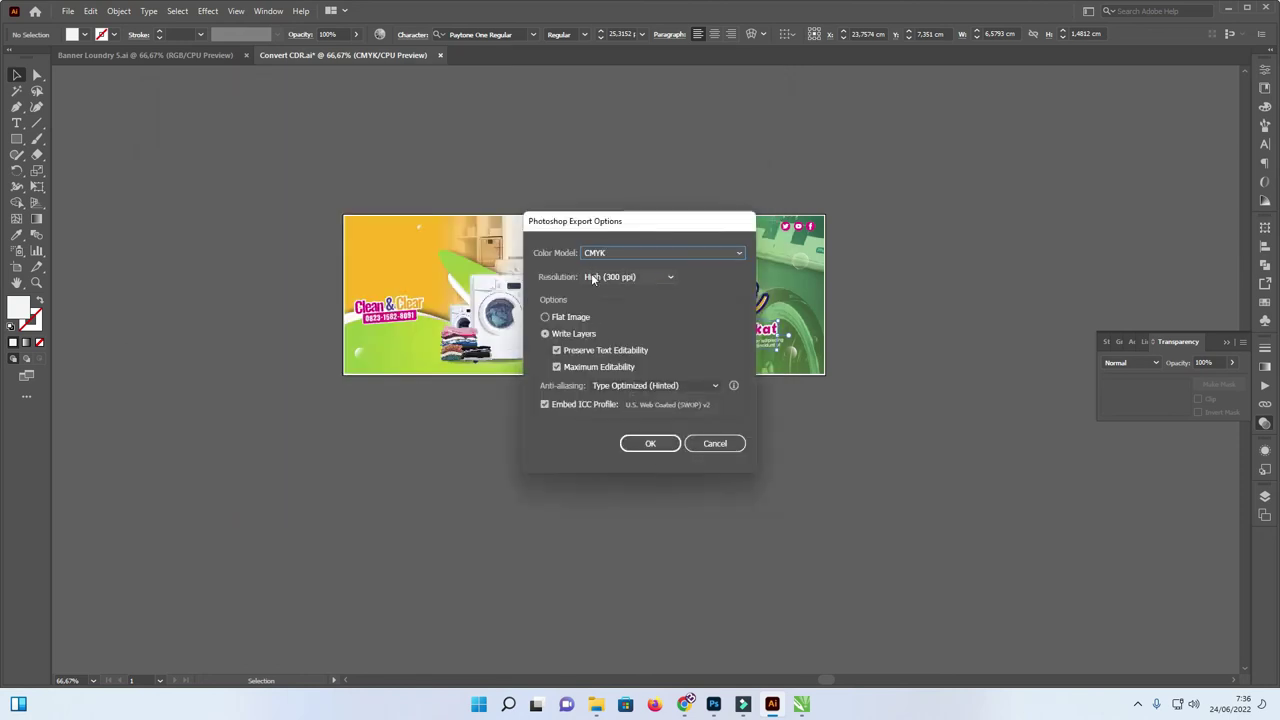
Step: Set the PSD options to 500 ppi, maximum editability, without embedded ICC profile
{"action": "left_click", "coordinate": [630, 277]}
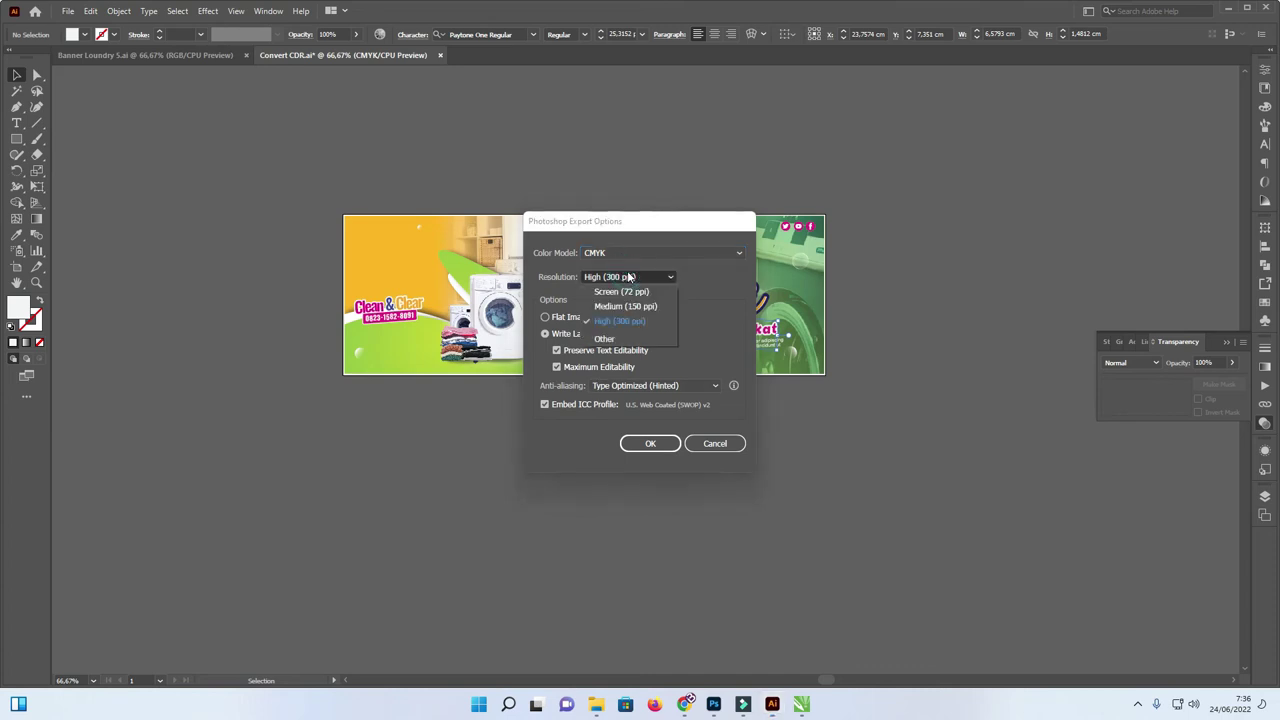
{"action": "left_click", "coordinate": [625, 338]}
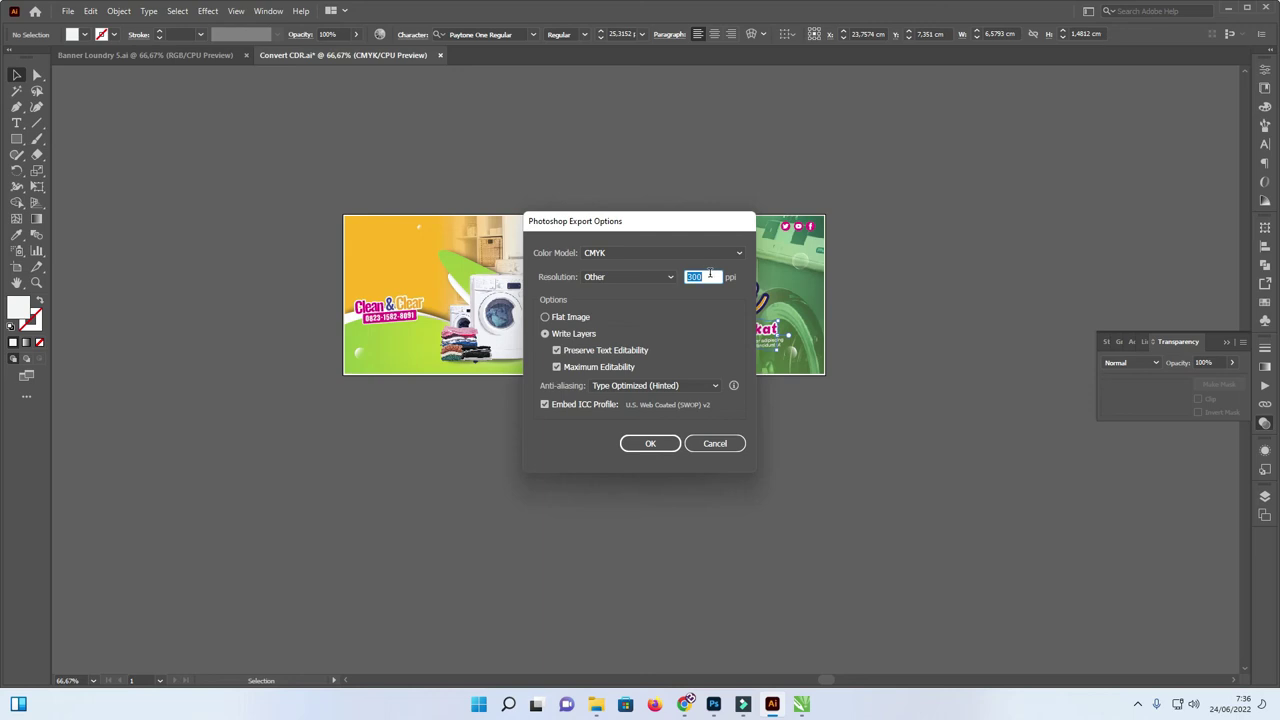
{"action": "left_click", "coordinate": [706, 276]}
{"action": "double_click", "coordinate": [690, 276]}
{"action": "type", "text": "50"}
{"action": "left_click", "coordinate": [557, 366]}
{"action": "left_click", "coordinate": [544, 405]}
{"action": "left_click_drag", "start_coordinate": [677, 228], "coordinate": [647, 216]}
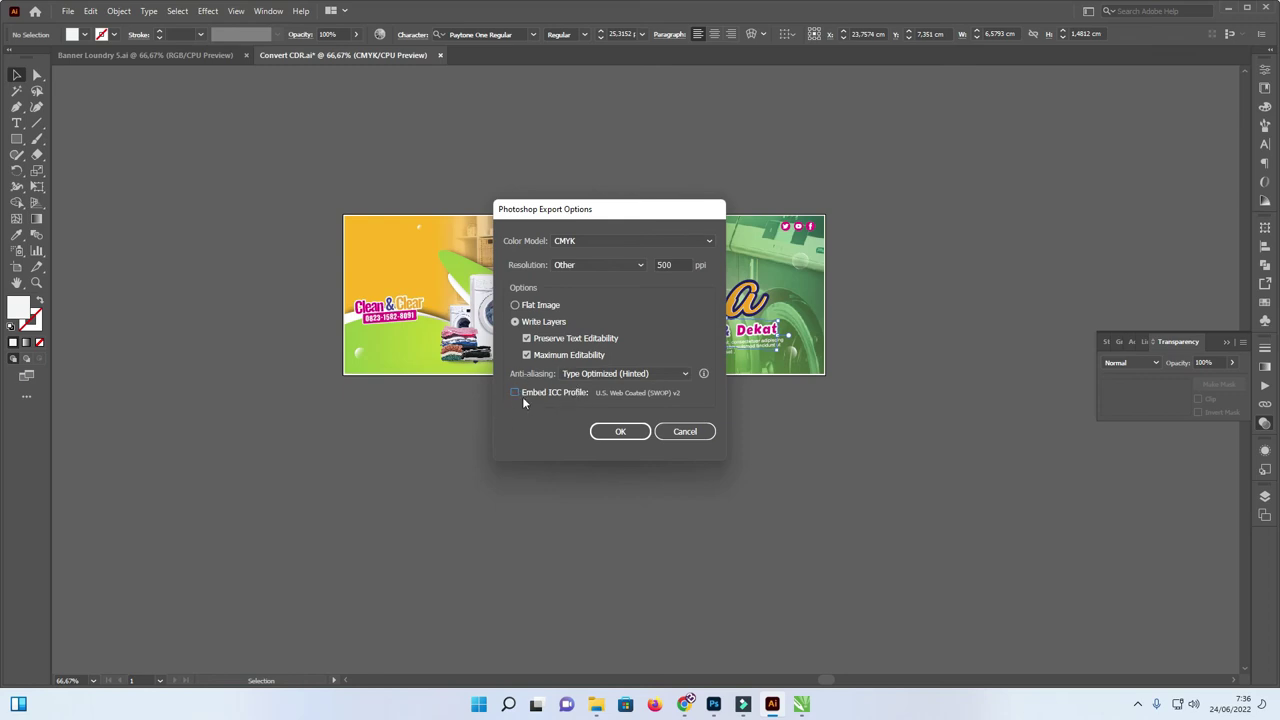
{"action": "left_click", "coordinate": [618, 431]}
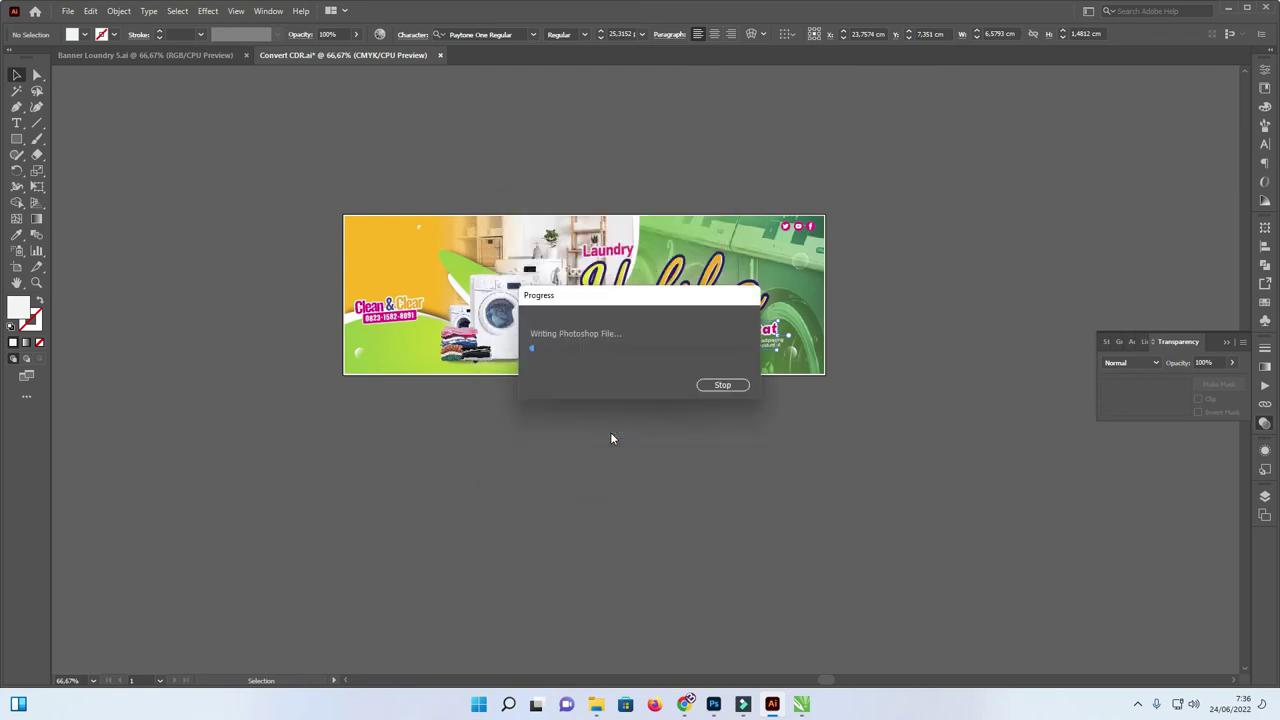
Step: Show the Downloads folder in File Explorer and select the new Convert PSD-01 file
{"action": "left_click", "coordinate": [596, 704]}
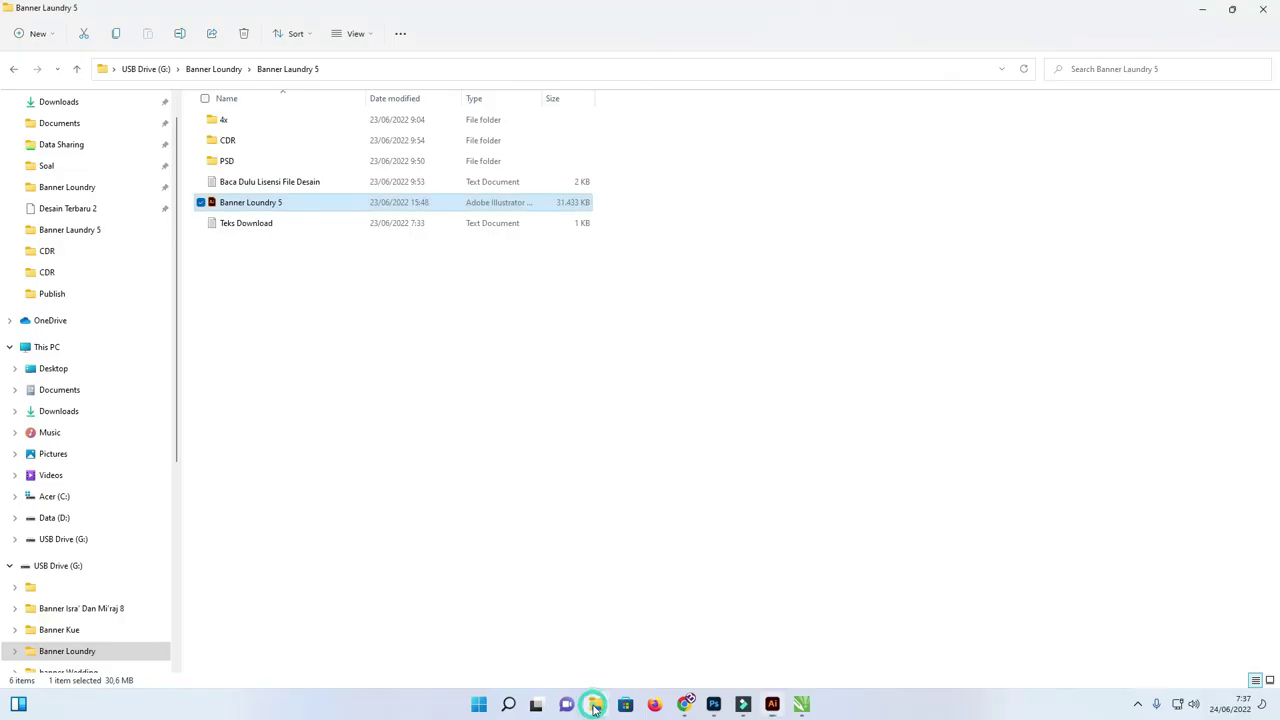
{"action": "left_click", "coordinate": [65, 103]}
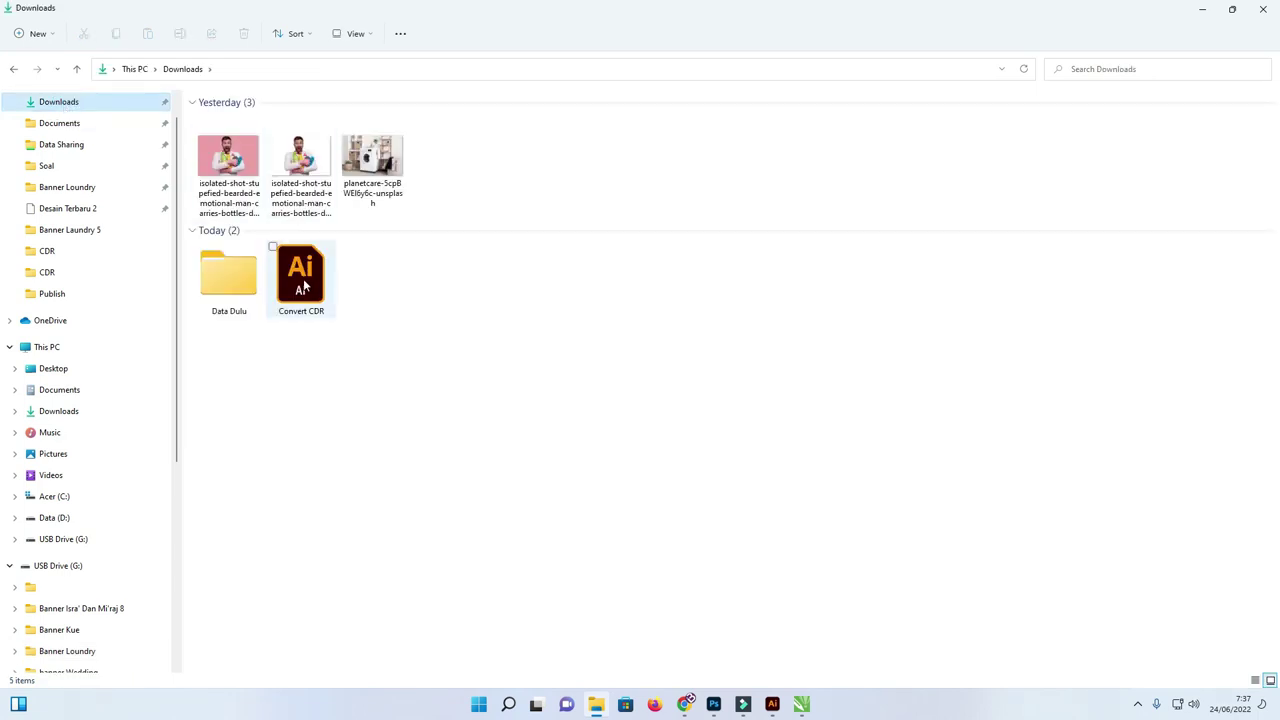
{"action": "double_click", "coordinate": [330, 288]}
{"action": "left_click", "coordinate": [445, 313]}
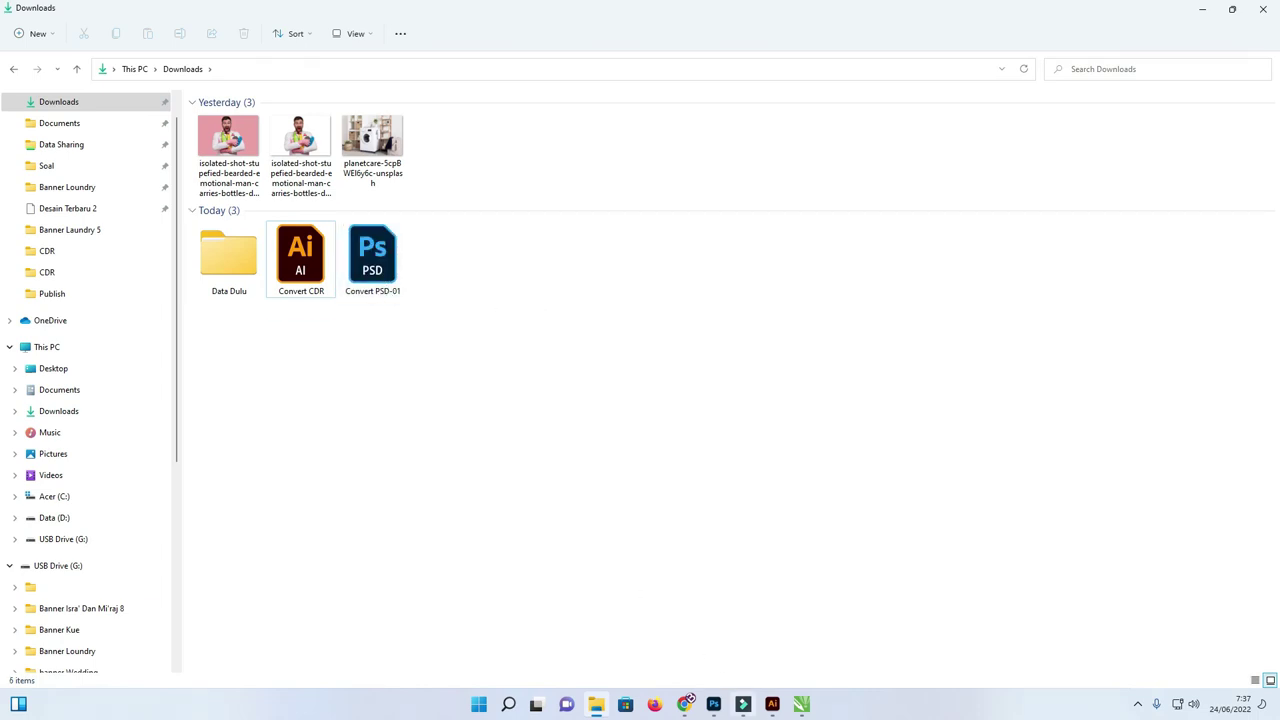
{"action": "left_click", "coordinate": [772, 704]}
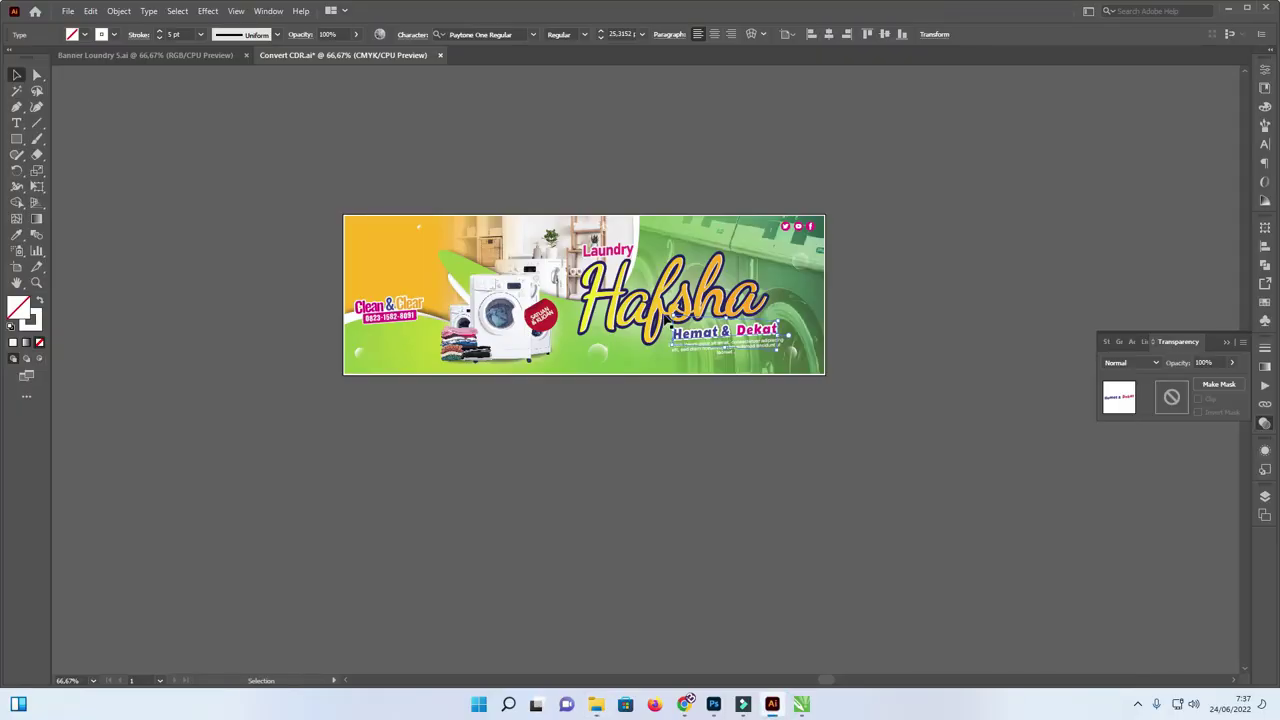
{"action": "key", "text": "alt+Tab"}
{"action": "left_click", "coordinate": [378, 272]}
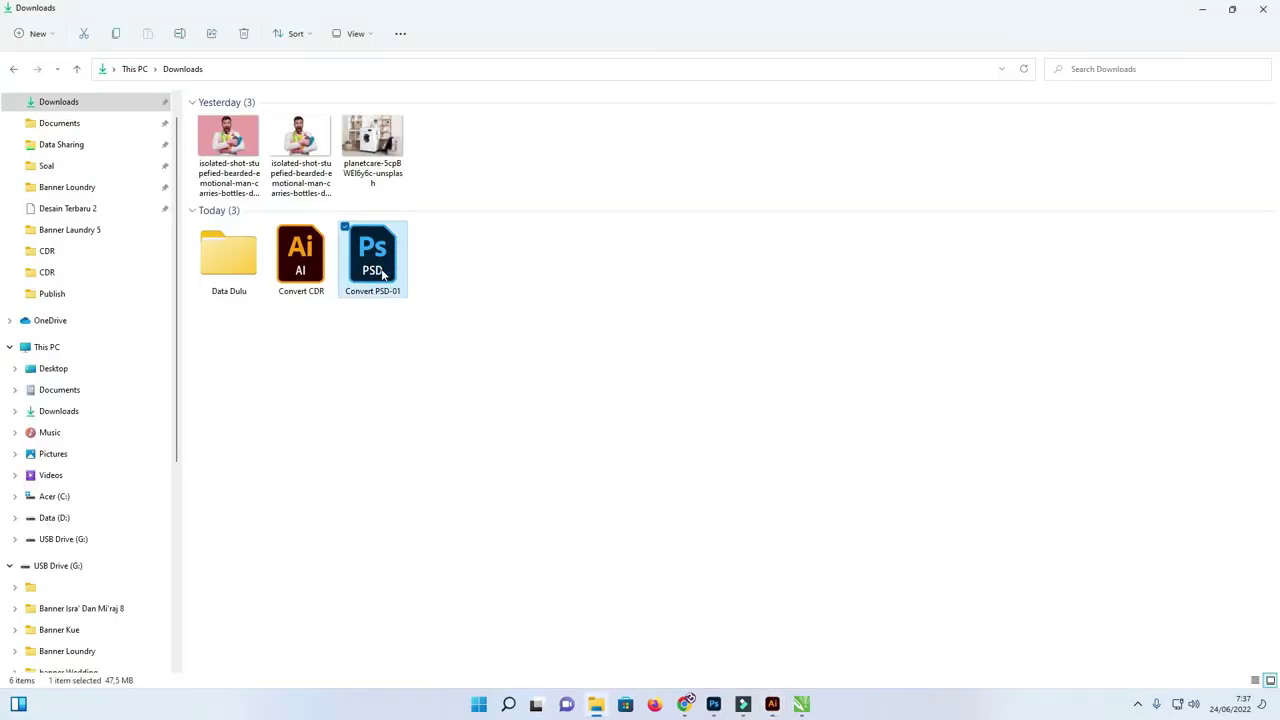
Step: Open Convert PSD-01 in Photoshop and dock its document window as a tab
{"action": "double_click", "coordinate": [382, 274]}
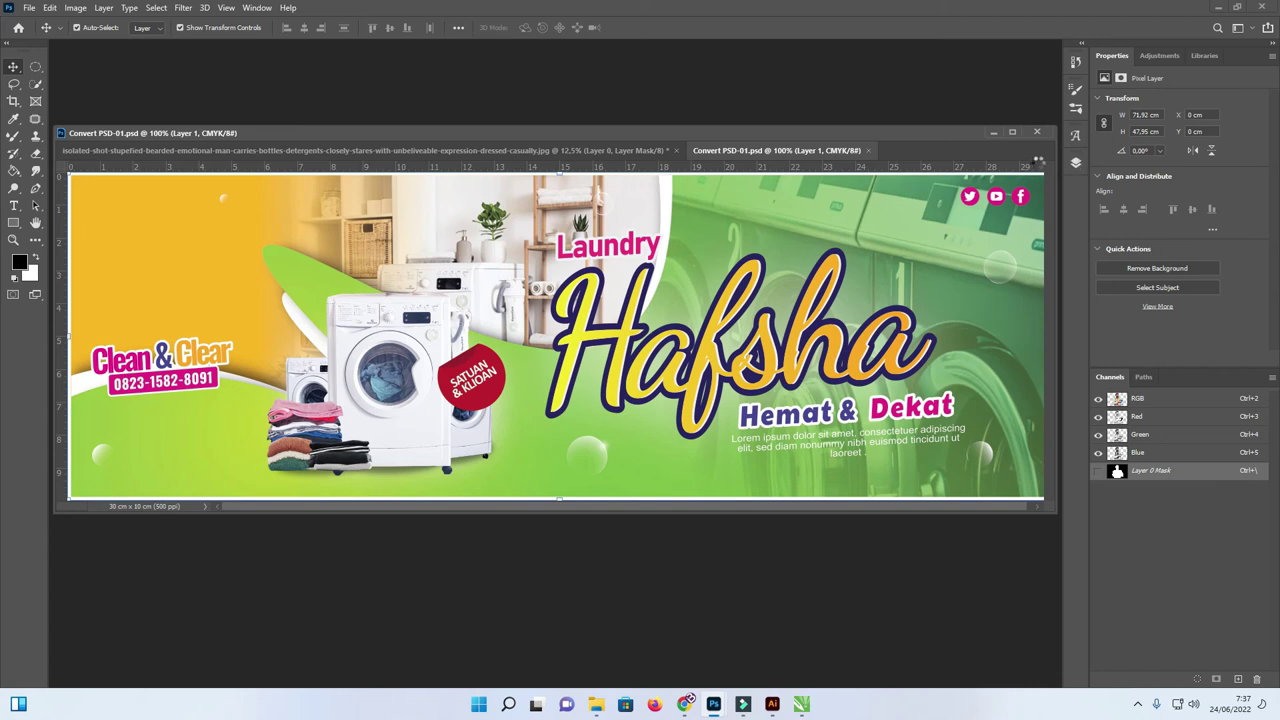
{"action": "left_click", "coordinate": [1010, 133]}
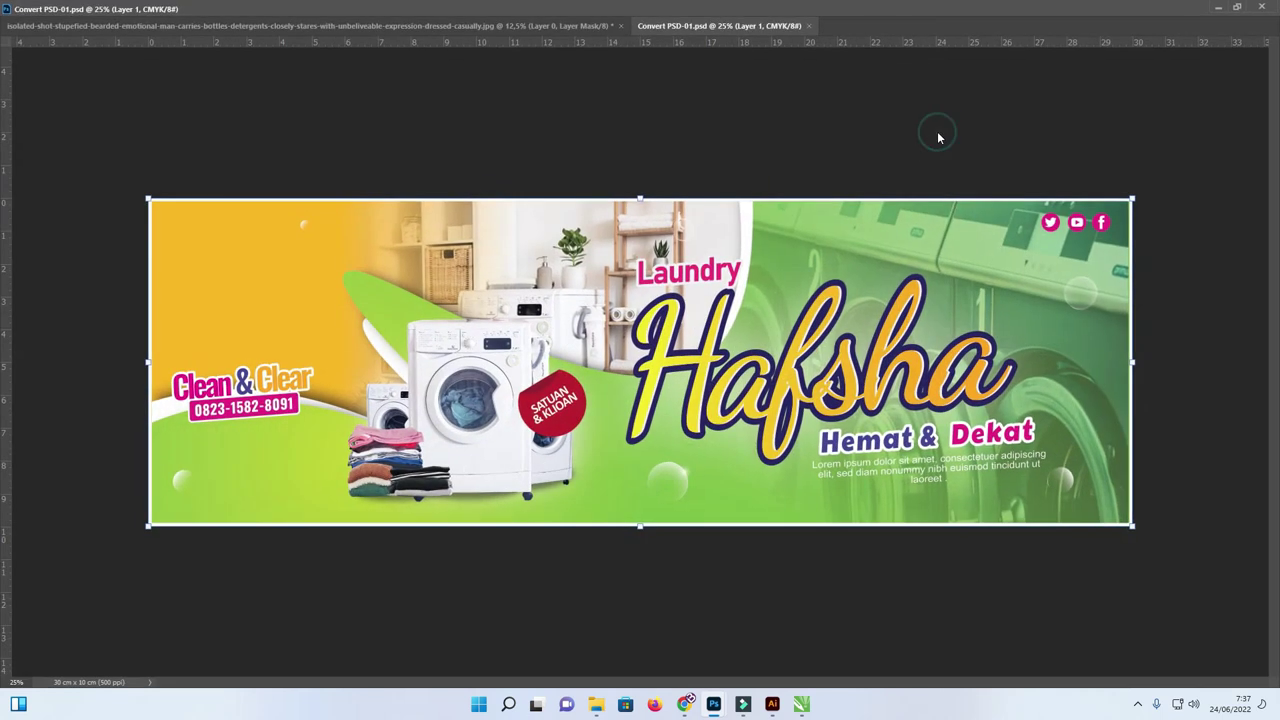
{"action": "double_click", "coordinate": [762, 16]}
{"action": "left_click_drag", "start_coordinate": [705, 132], "coordinate": [694, 46]}
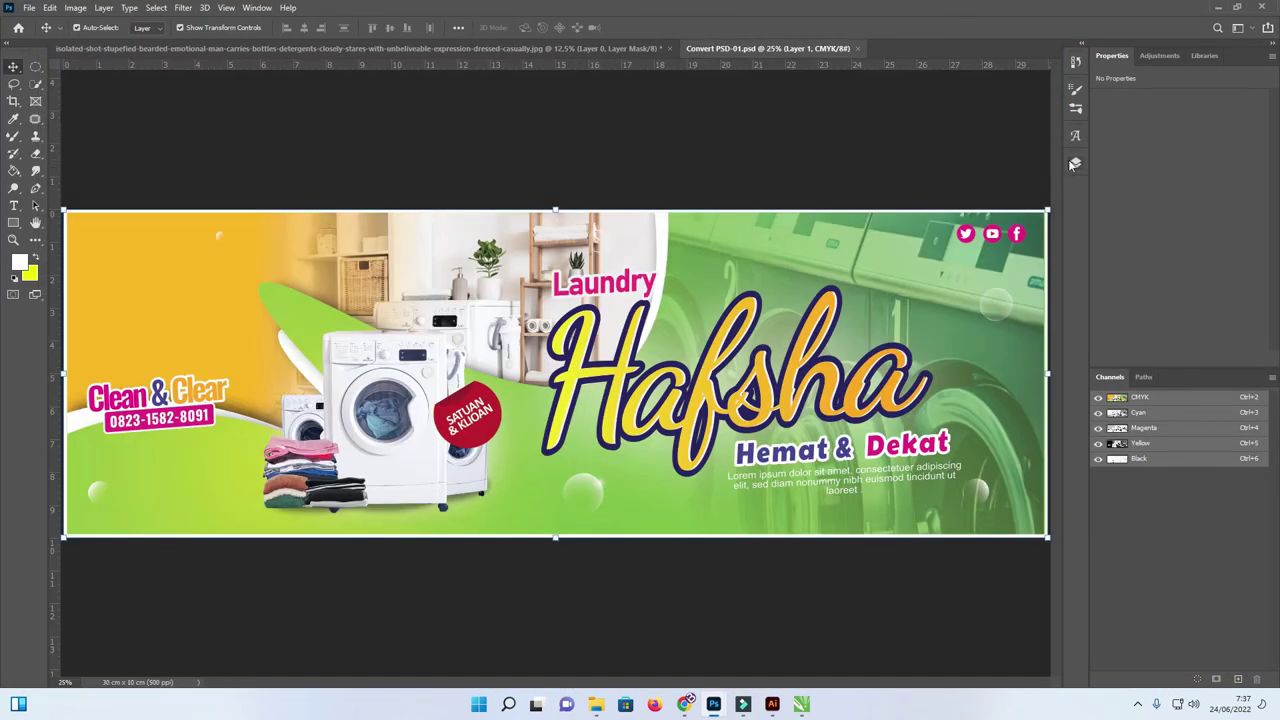
Step: Expand Layer 1 in the Layers panel to check the editable groups, then return to Explorer
{"action": "left_click", "coordinate": [1075, 162]}
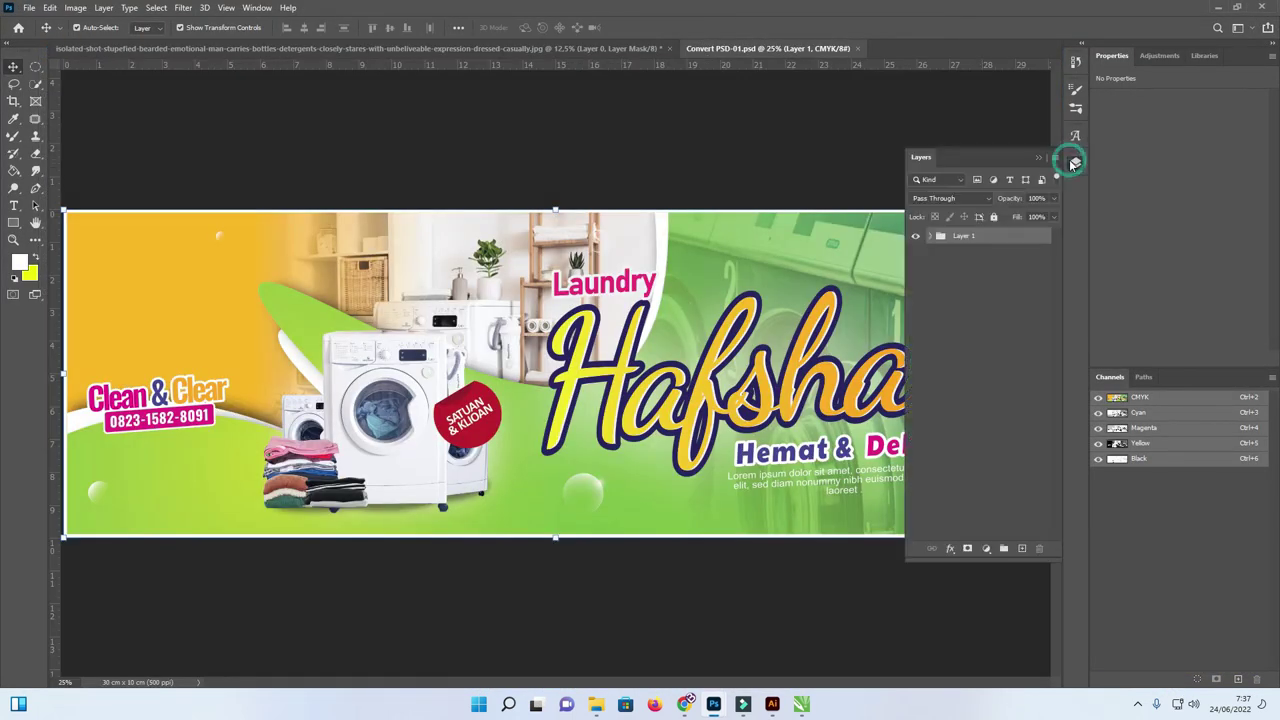
{"action": "left_click", "coordinate": [928, 237]}
{"action": "left_click", "coordinate": [932, 237]}
{"action": "left_click", "coordinate": [930, 237]}
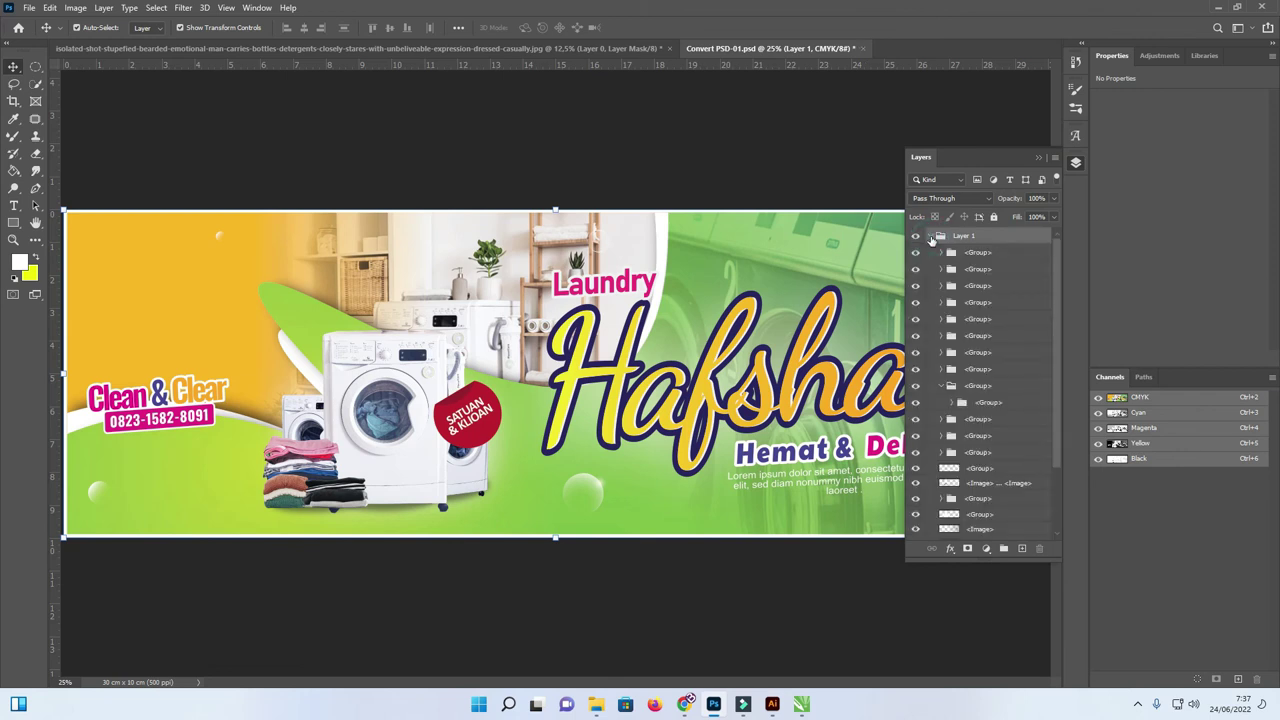
{"action": "left_click_drag", "start_coordinate": [1055, 320], "coordinate": [1023, 220]}
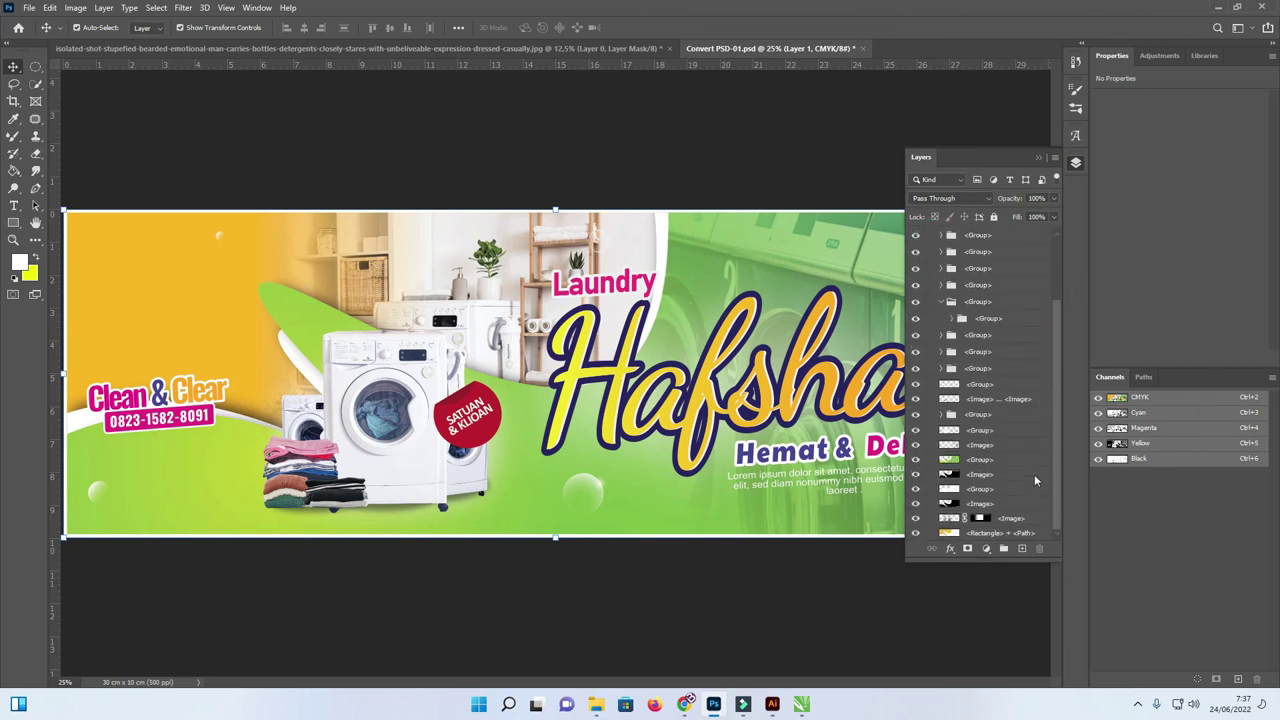
{"action": "left_click", "coordinate": [1039, 157]}
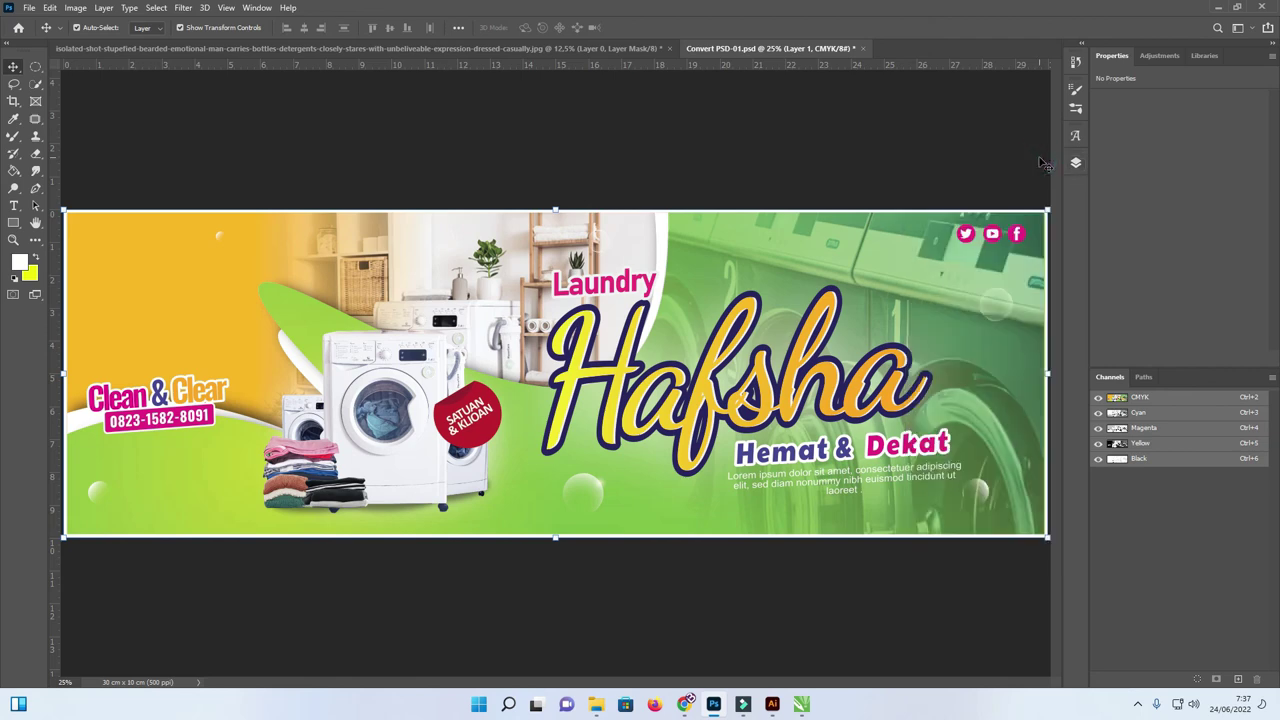
{"action": "key", "text": "alt+Tab"}
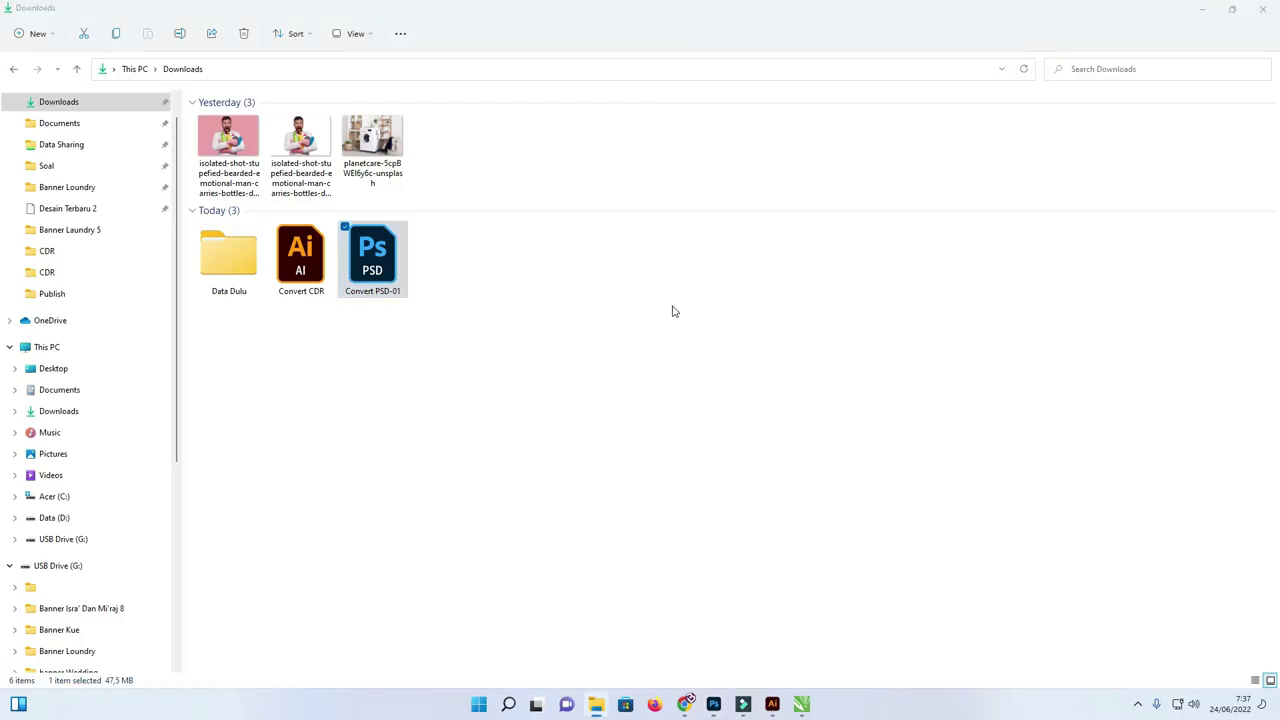
Step: Switch back to Illustrator and clear the selection on the small text under Hemat & Dekat
{"action": "key", "text": "alt+Tab"}
{"action": "key", "text": "Tab"}
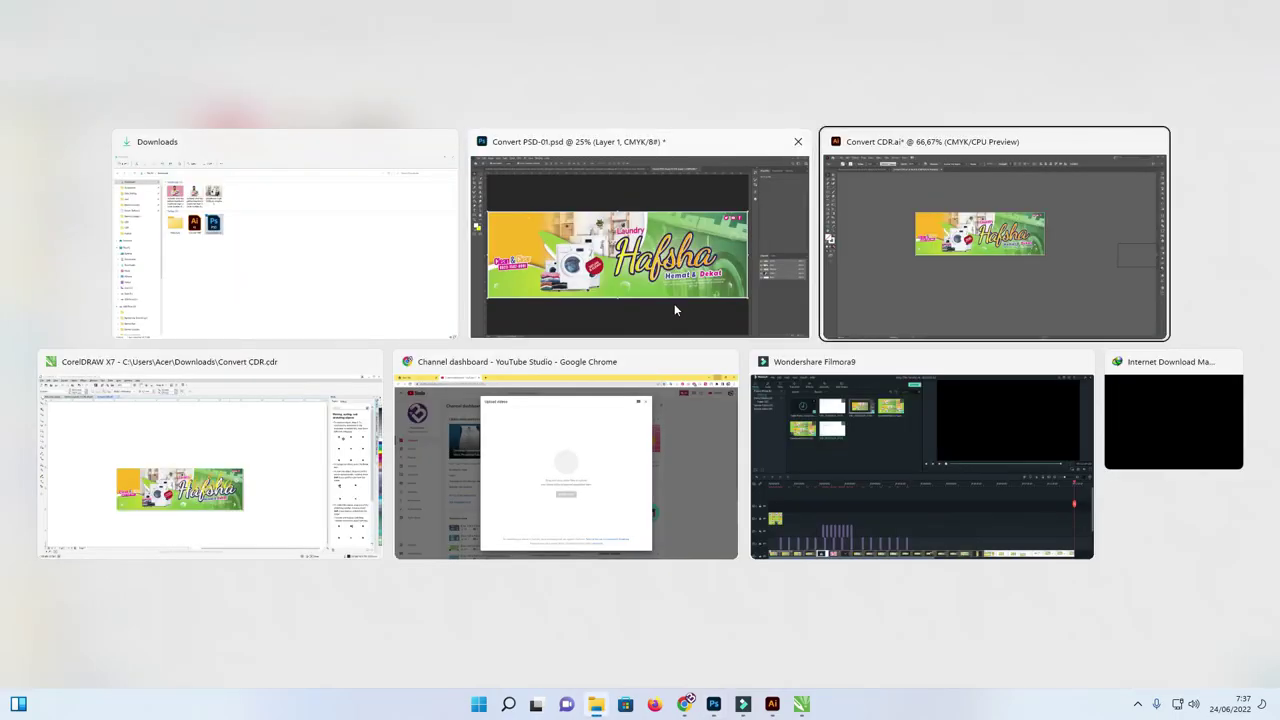
{"action": "key", "text": "Tab"}
{"action": "key", "text": "Tab"}
{"action": "key", "text": "Tab"}
{"action": "key", "text": "Tab"}
{"action": "key", "text": "Tab"}
{"action": "key", "text": "Tab"}
{"action": "key", "text": "Tab"}
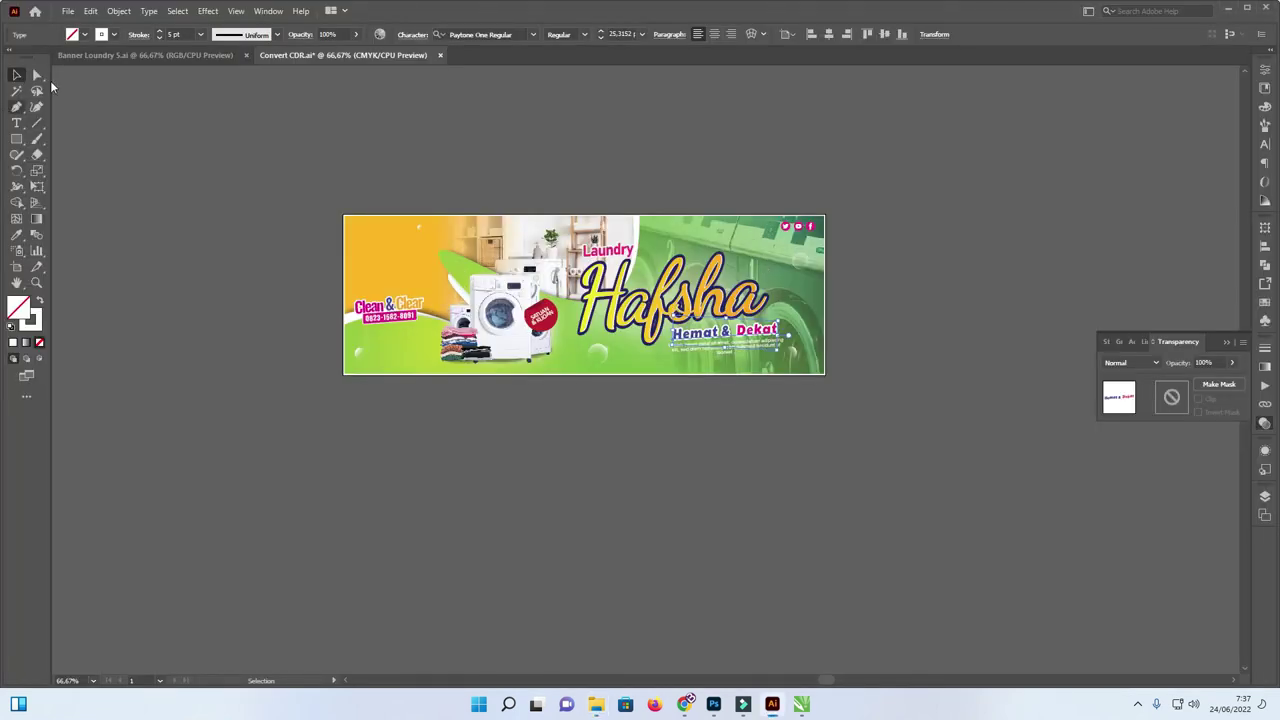
{"action": "left_click", "coordinate": [319, 170], "text": "ctrl"}
{"action": "key", "text": "ctrl+z"}
{"action": "left_click", "coordinate": [320, 170], "text": "ctrl+alt"}
Step: Export the banner artboard as a PNG at 500 ppi via Export for Screens
{"action": "key", "text": "ctrl+alt+e"}
{"action": "left_click_drag", "start_coordinate": [494, 143], "coordinate": [637, 106]}
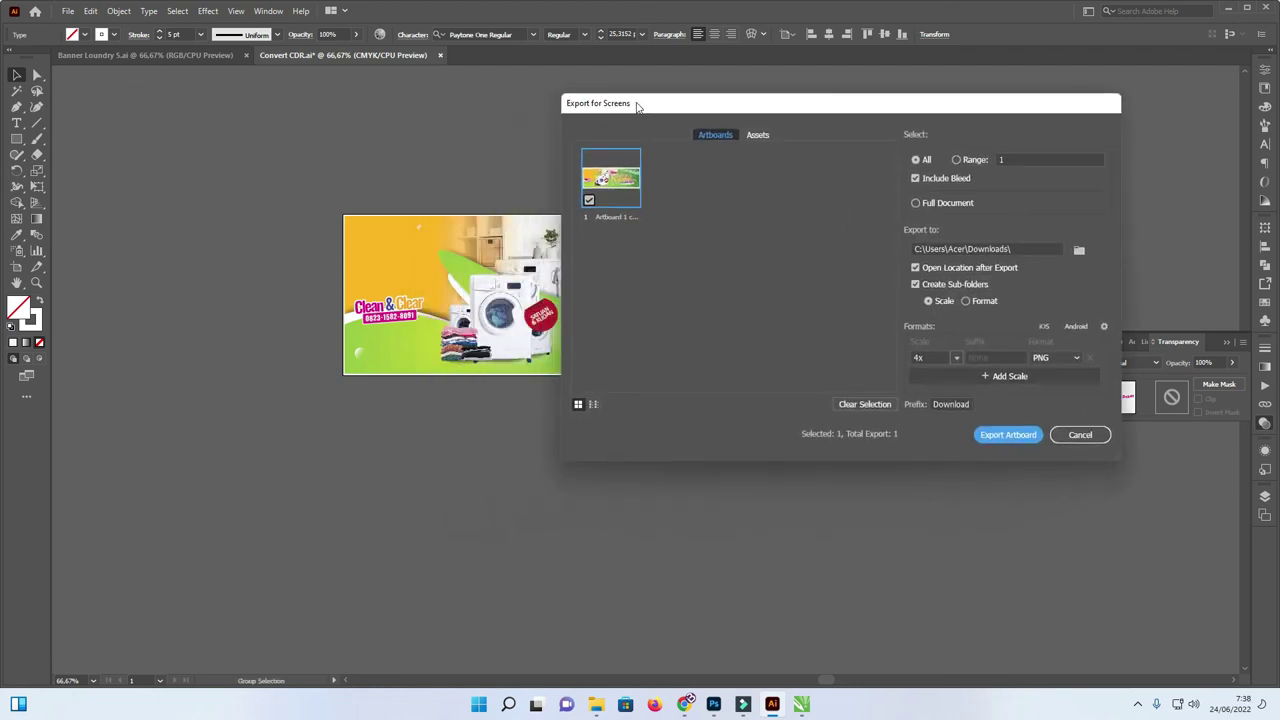
{"action": "left_click", "coordinate": [1075, 358]}
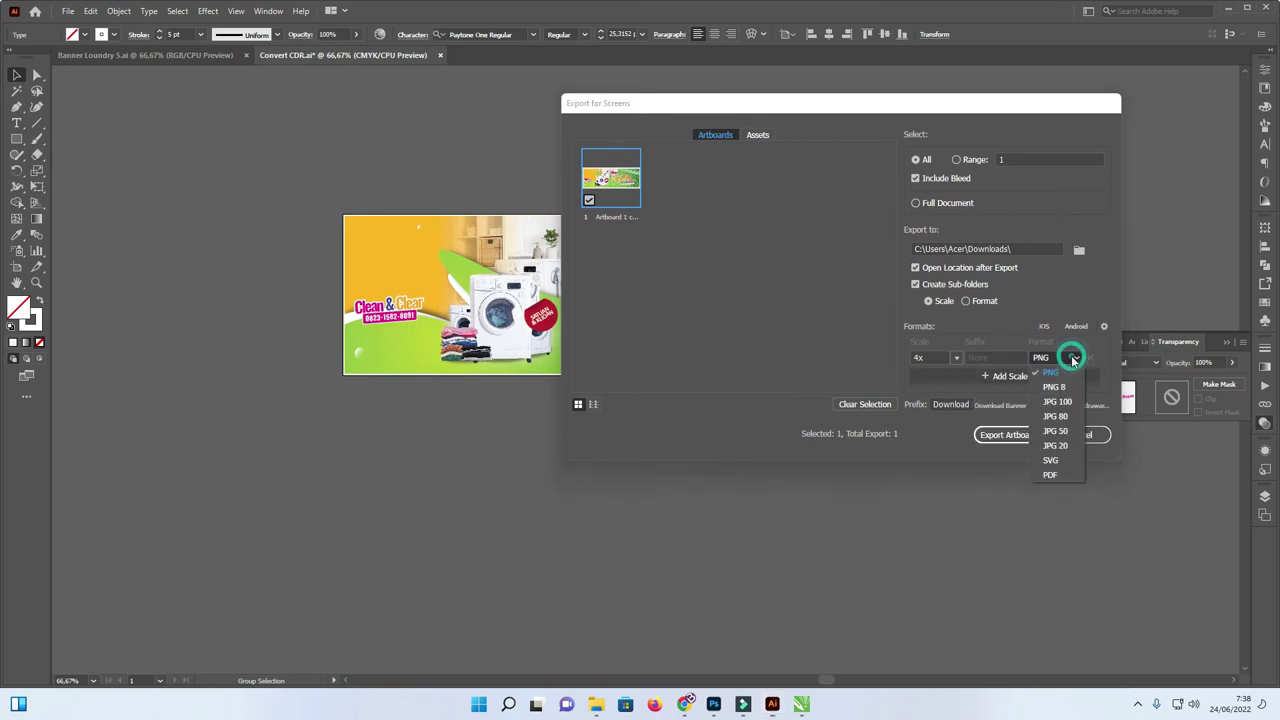
{"action": "left_click", "coordinate": [1075, 358]}
{"action": "left_click", "coordinate": [956, 358]}
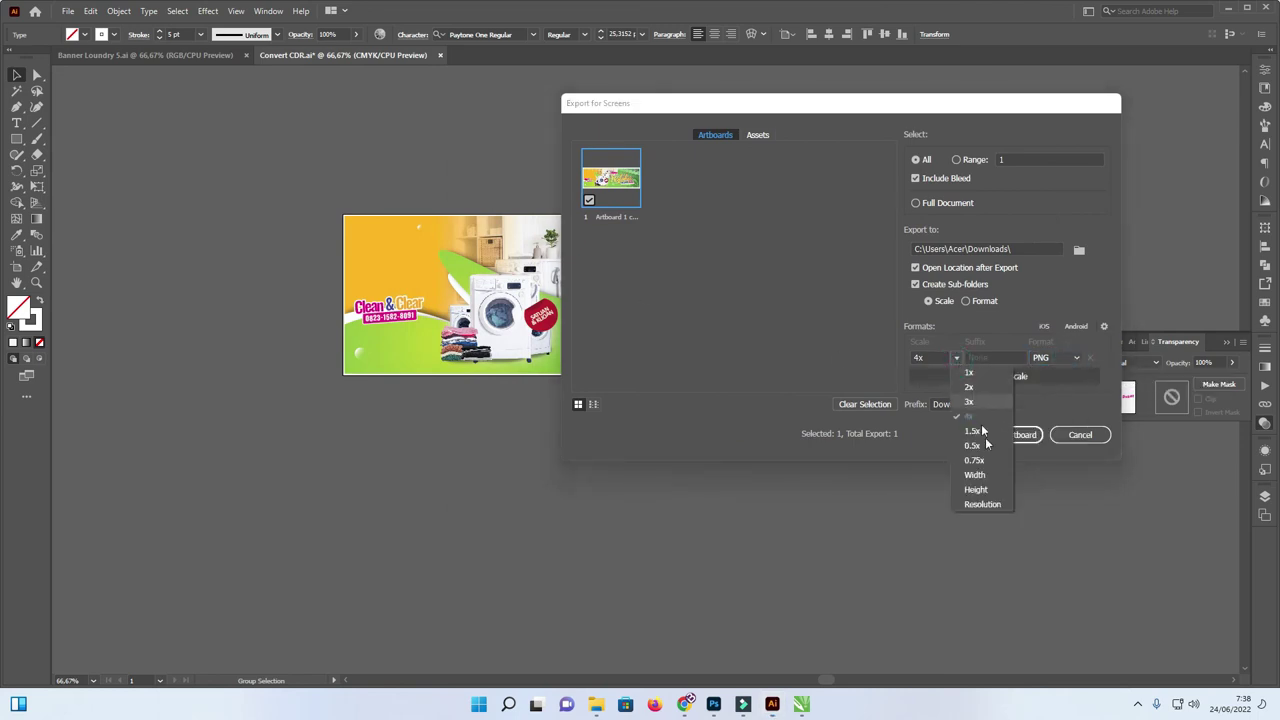
{"action": "left_click", "coordinate": [984, 503]}
{"action": "left_click", "coordinate": [924, 357]}
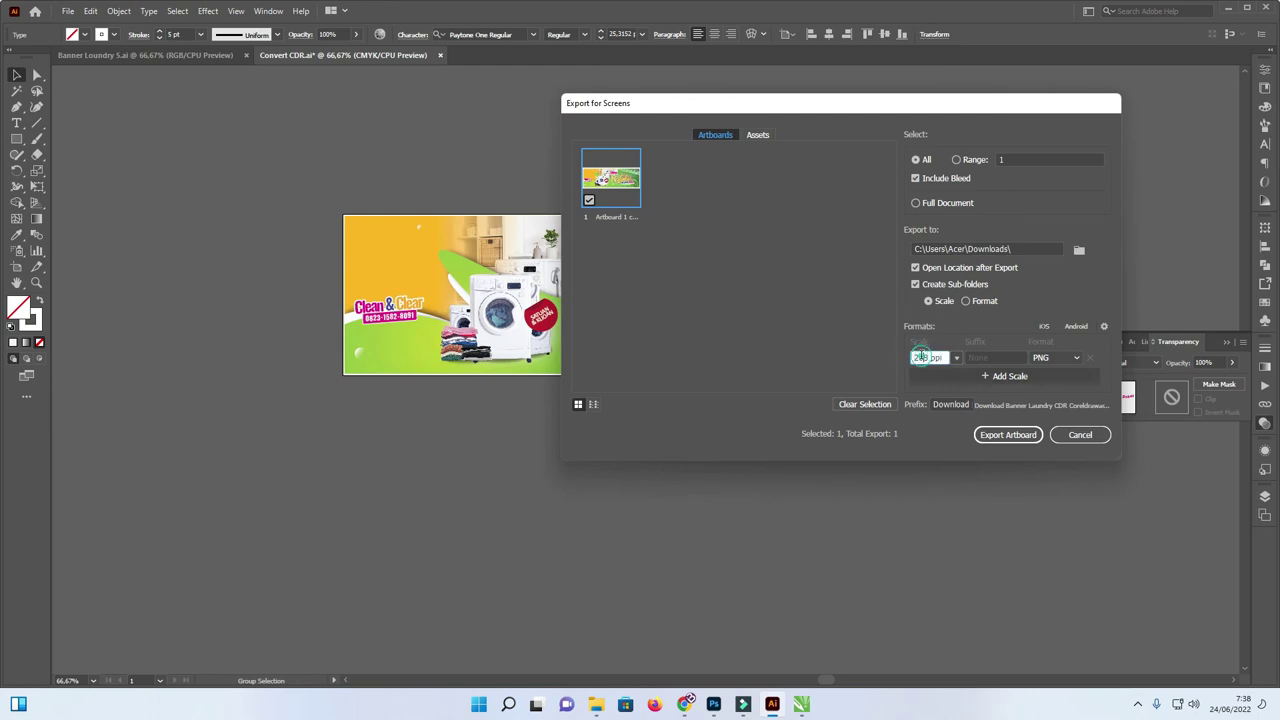
{"action": "type", "text": "500"}
{"action": "left_click", "coordinate": [1006, 434]}
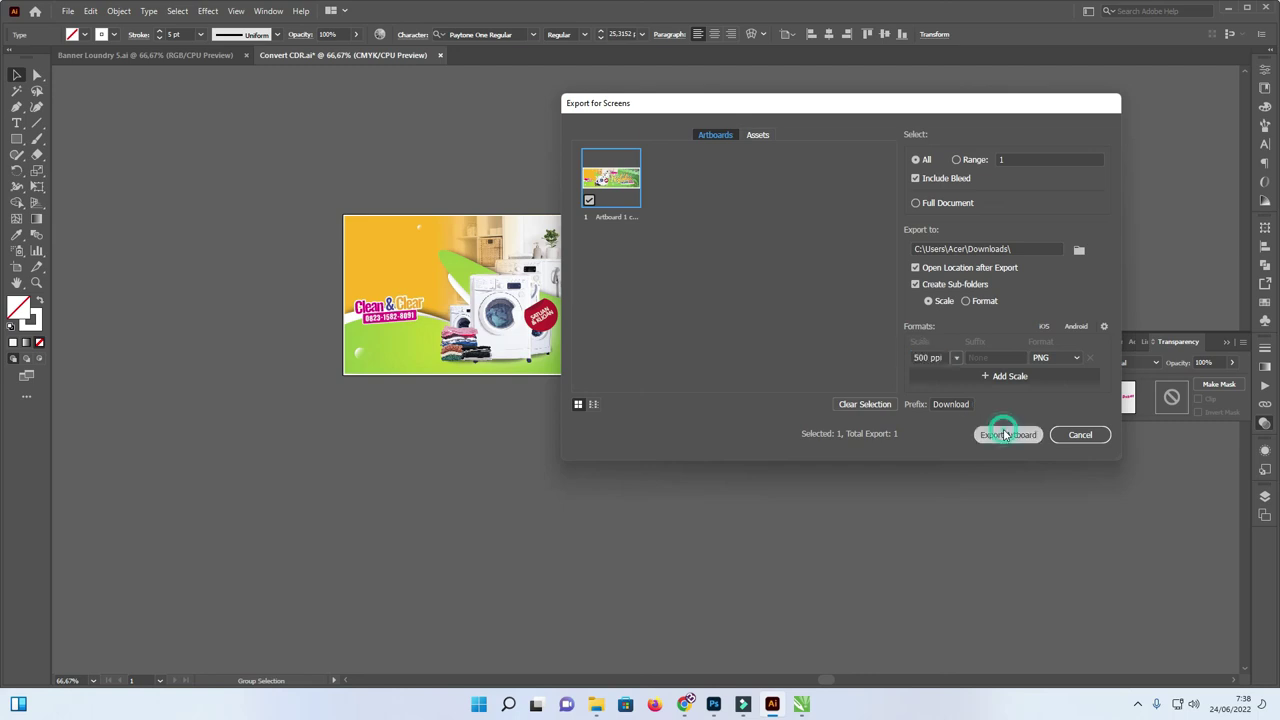
Step: Locate the exported banner PNG in Downloads' 500ppi folder, then return to Convert CDR.cdr
{"action": "left_click", "coordinate": [595, 706]}
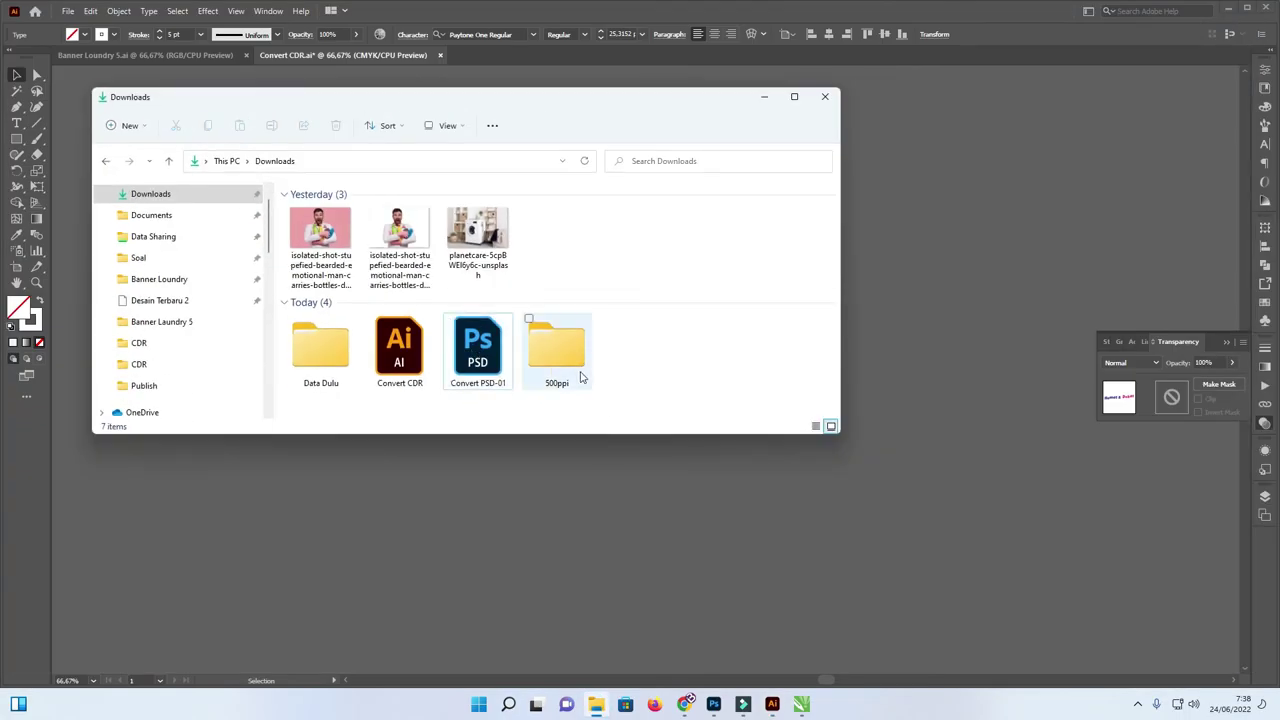
{"action": "double_click", "coordinate": [570, 360]}
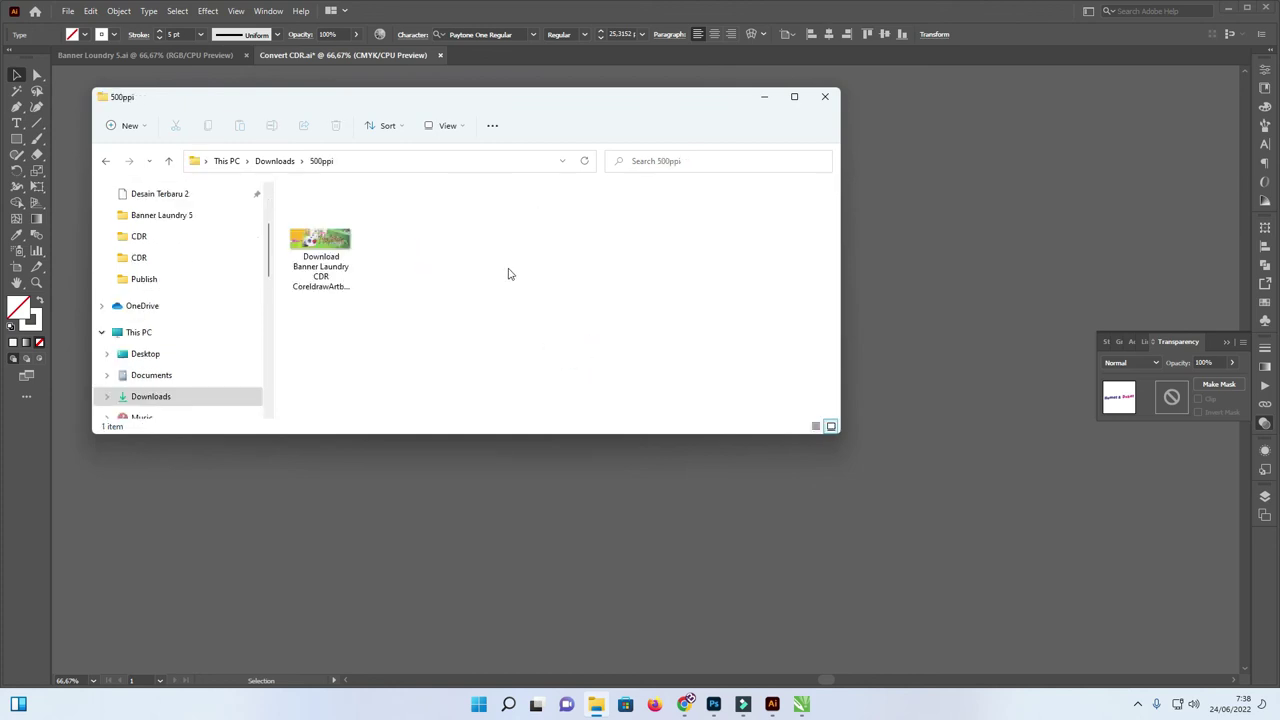
{"action": "left_click", "coordinate": [348, 255]}
{"action": "left_click", "coordinate": [801, 705]}
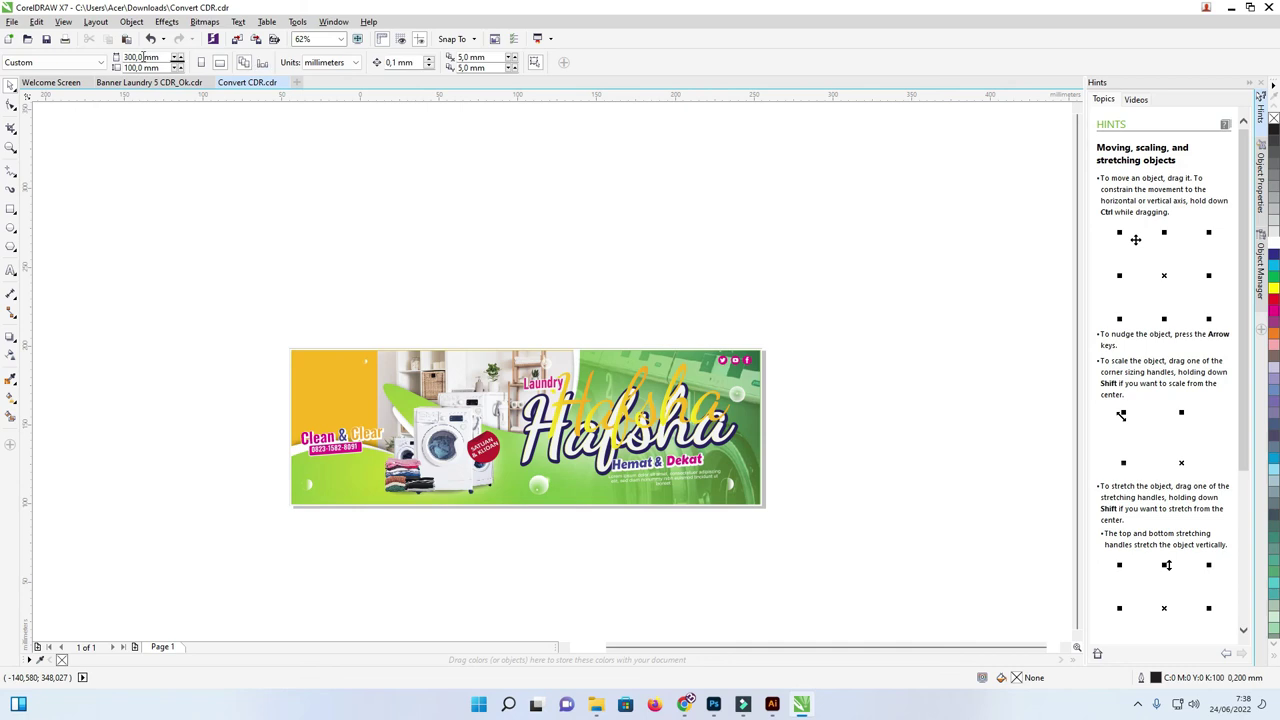
Step: Switch units to meters, resize the page to 3 m × 1 m, and fit it in view
{"action": "left_click", "coordinate": [340, 62]}
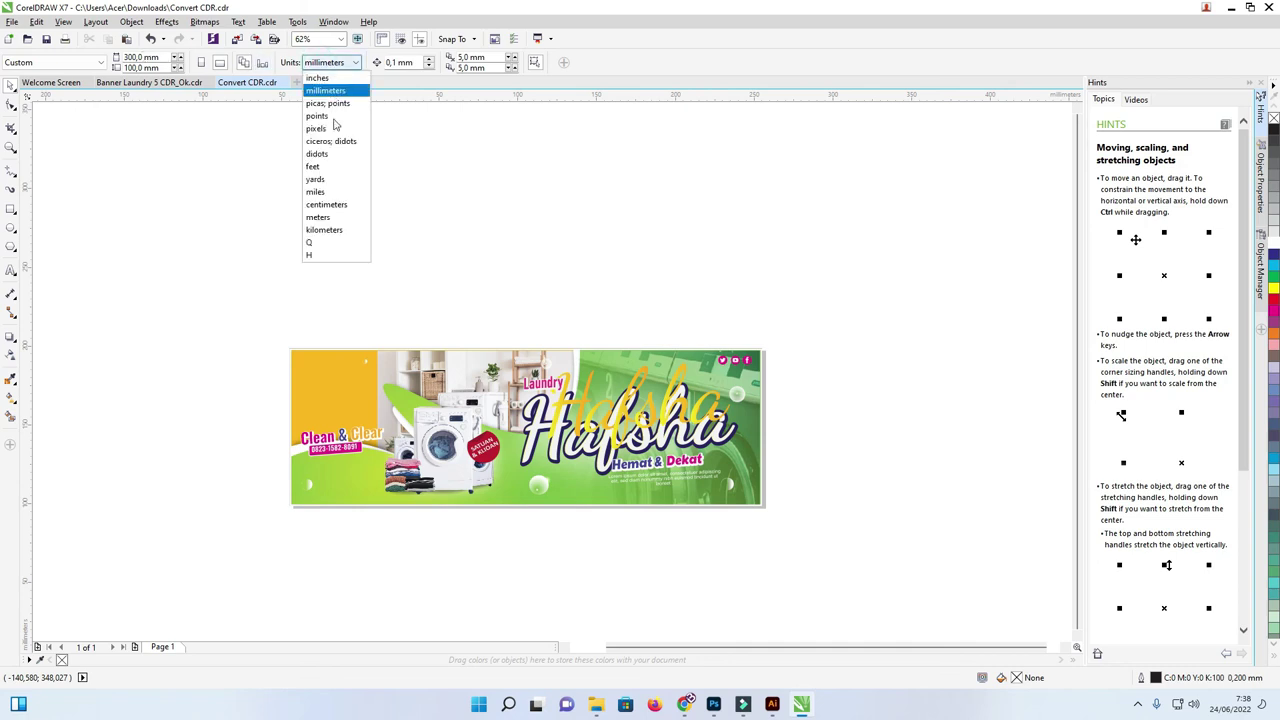
{"action": "left_click", "coordinate": [327, 218]}
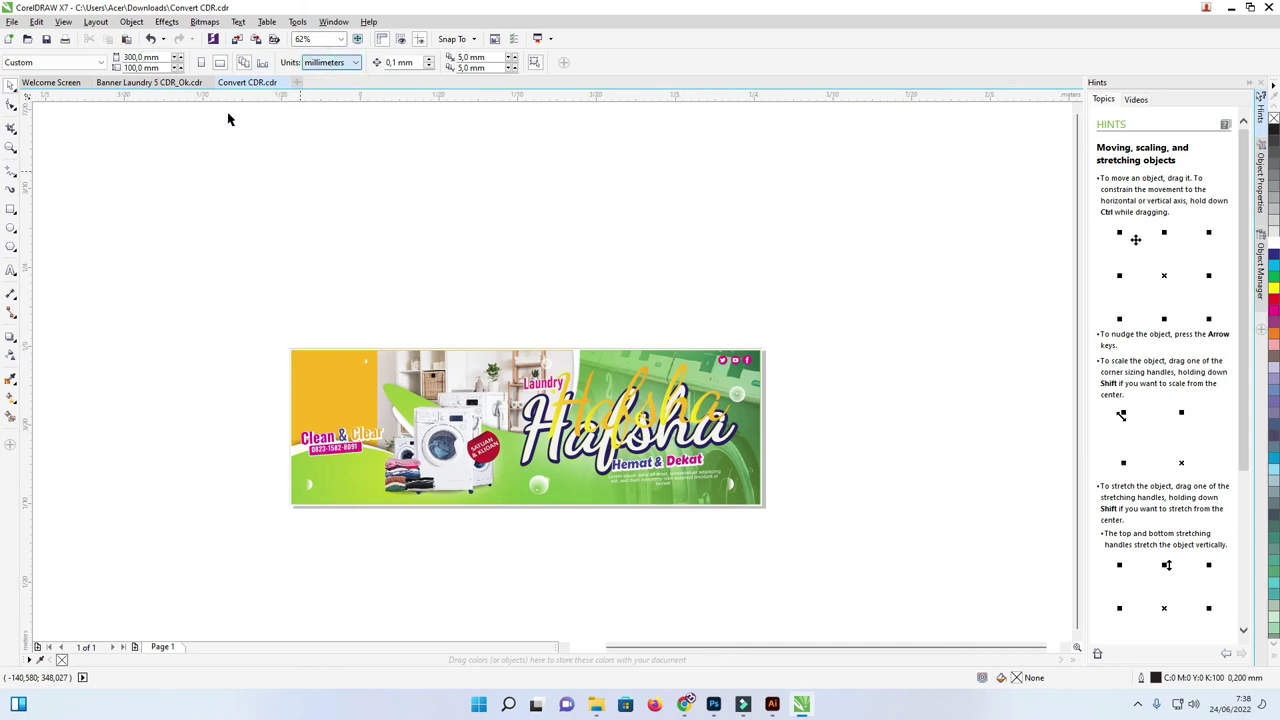
{"action": "left_click_drag", "start_coordinate": [155, 57], "coordinate": [100, 57]}
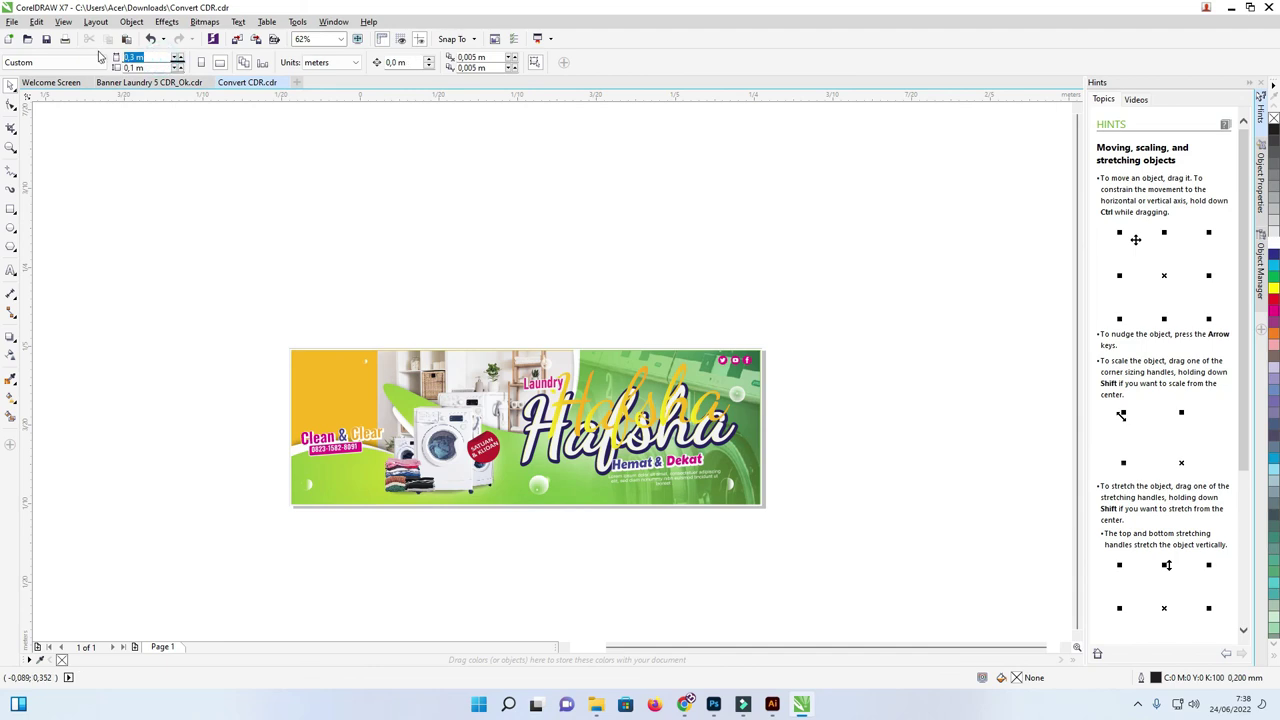
{"action": "type", "text": "3"}
{"action": "key", "text": "Tab"}
{"action": "type", "text": "1"}
{"action": "key", "text": "Return"}
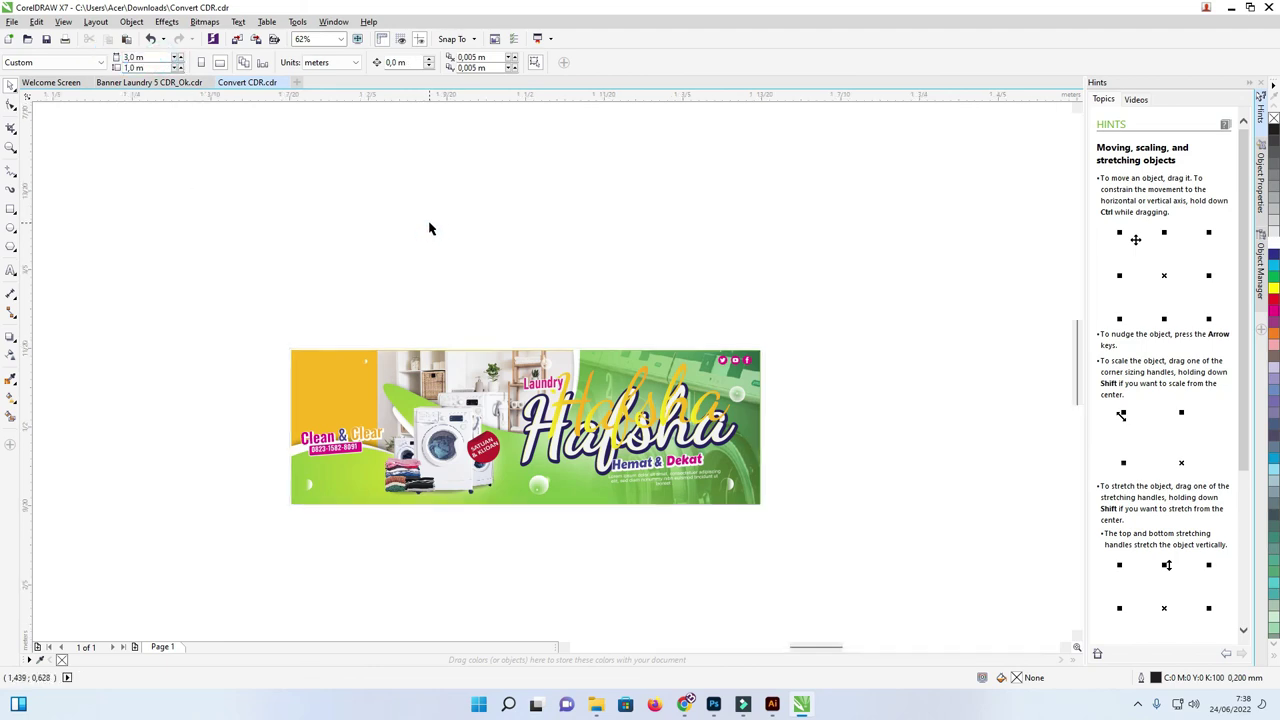
{"action": "key", "text": "shift+F4"}
{"action": "key", "text": "super+Tab"}
Step: Drag the exported 500ppi banner PNG from Explorer onto the CorelDRAW page
{"action": "left_click", "coordinate": [432, 218]}
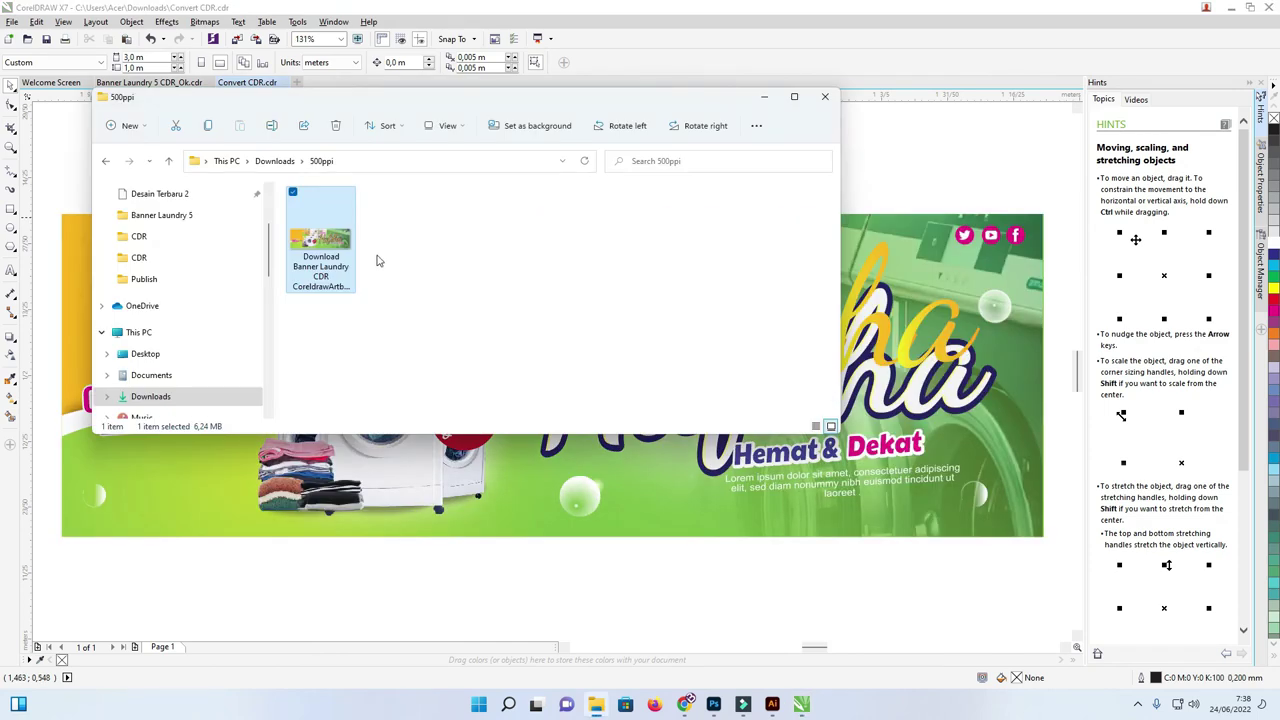
{"action": "left_click_drag", "start_coordinate": [336, 250], "coordinate": [956, 290]}
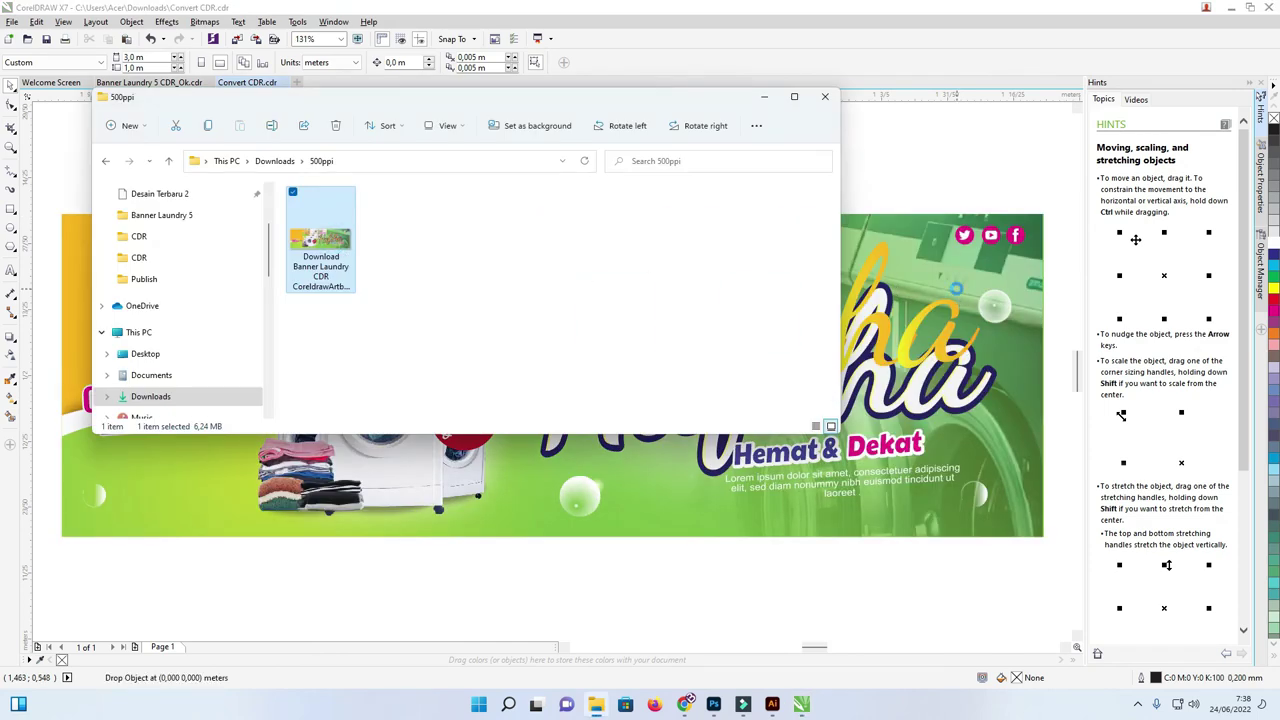
{"action": "left_click", "coordinate": [767, 103]}
{"action": "scroll", "coordinate": [667, 350], "scroll_direction": "down", "scroll_amount": 2}
{"action": "scroll", "coordinate": [667, 350], "scroll_direction": "down", "scroll_amount": 1}
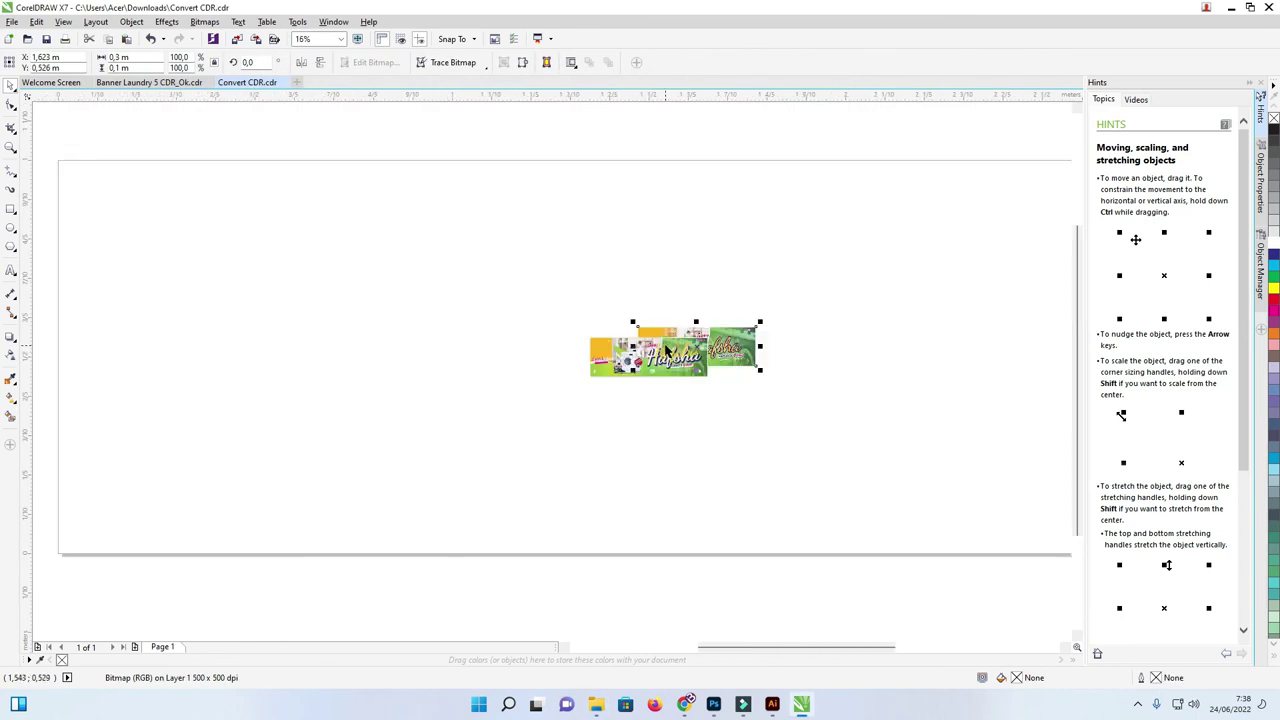
Step: Delete the old vector banner objects and scale the bitmap to 3 m wide
{"action": "left_click_drag", "start_coordinate": [717, 414], "coordinate": [544, 320]}
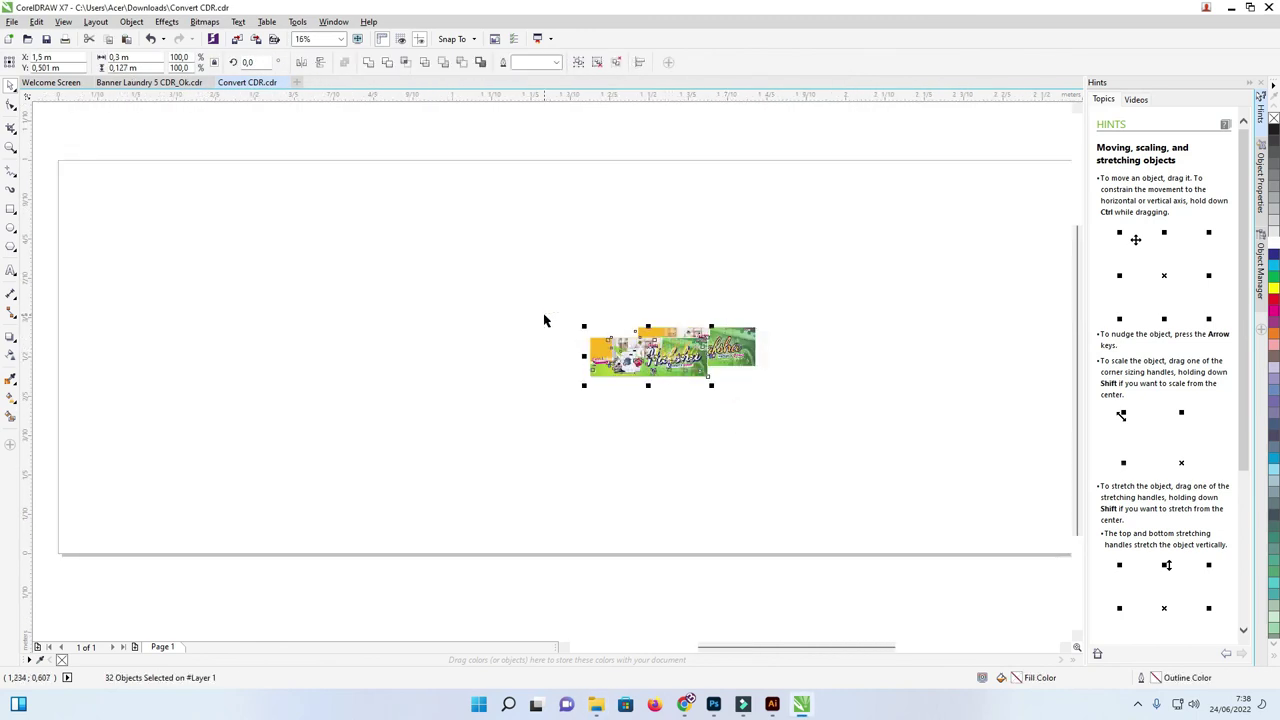
{"action": "key", "text": "Delete"}
{"action": "key", "text": "Tab"}
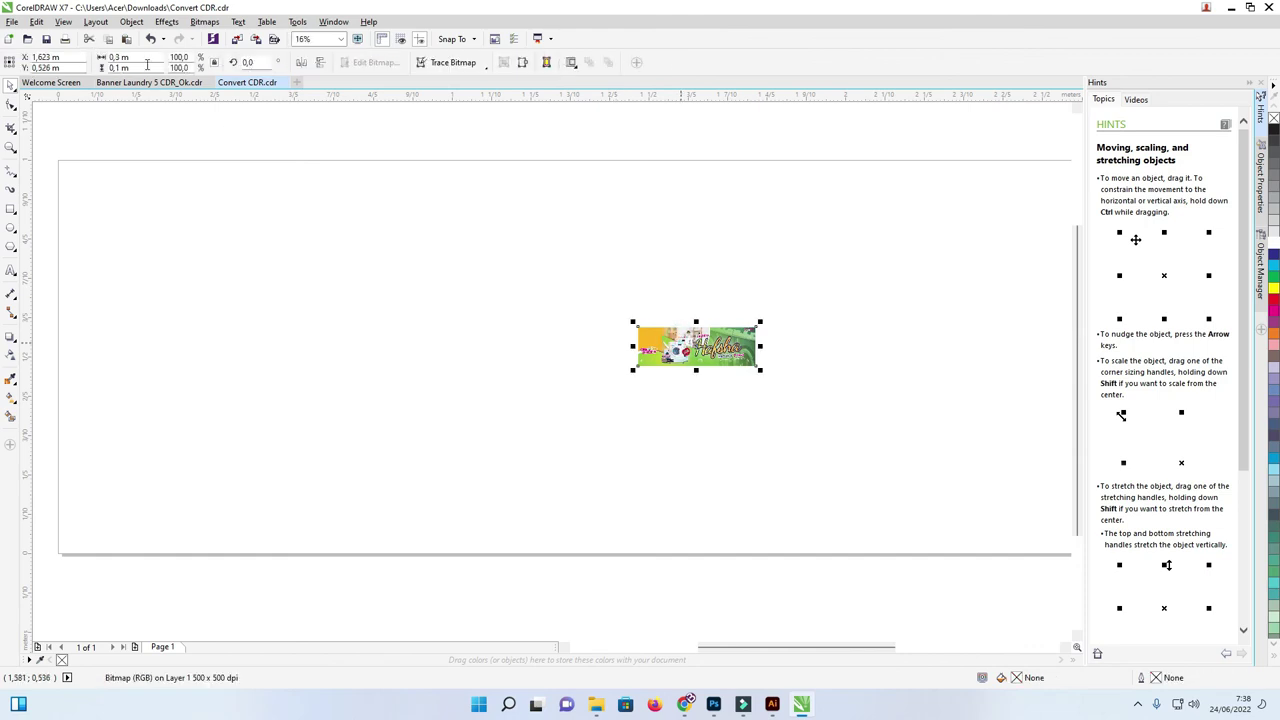
{"action": "double_click", "coordinate": [120, 57]}
{"action": "type", "text": "3"}
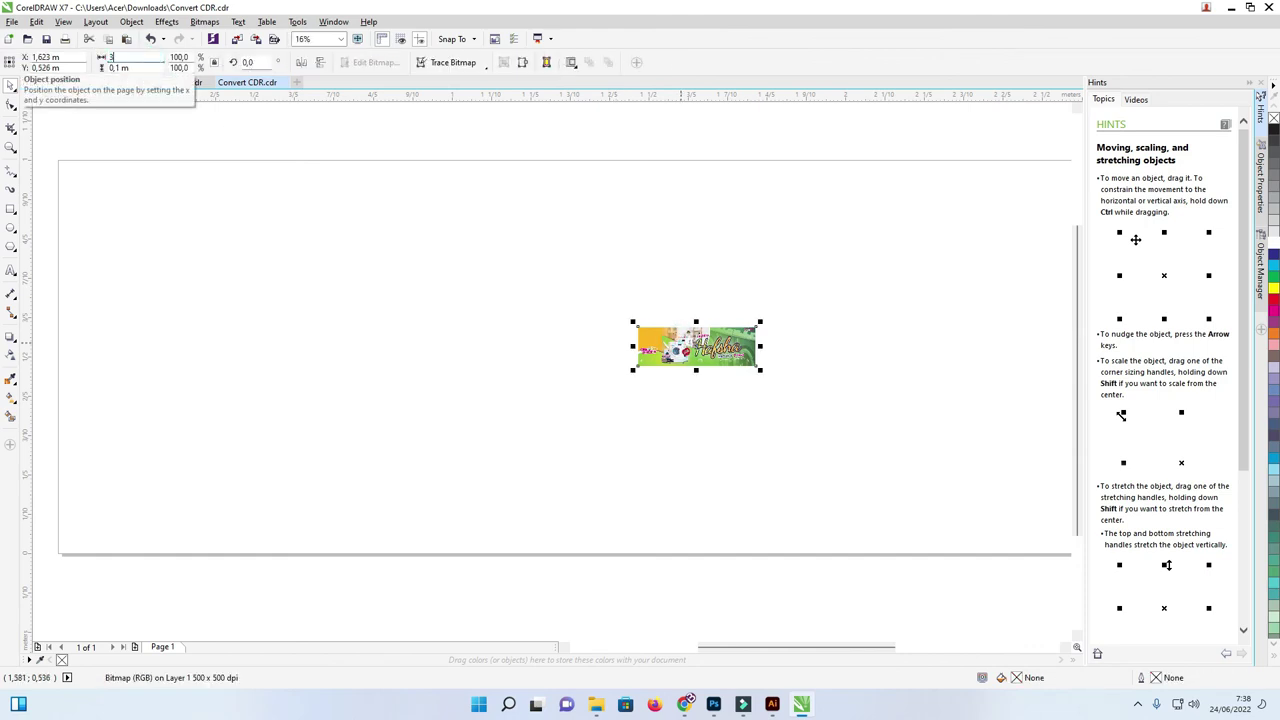
{"action": "key", "text": "Return"}
{"action": "key", "text": "p"}
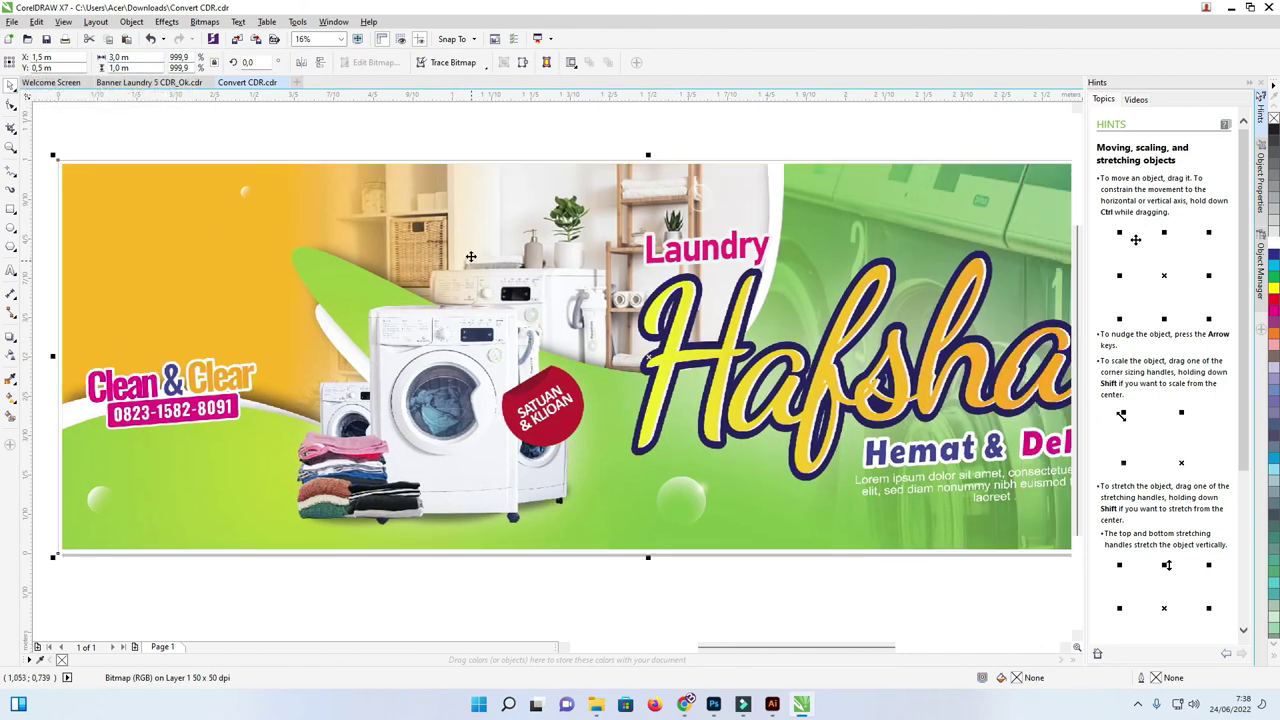
{"action": "scroll", "coordinate": [259, 267], "scroll_direction": "down", "scroll_amount": 1}
{"action": "scroll", "coordinate": [450, 270], "scroll_direction": "up", "scroll_amount": 3}
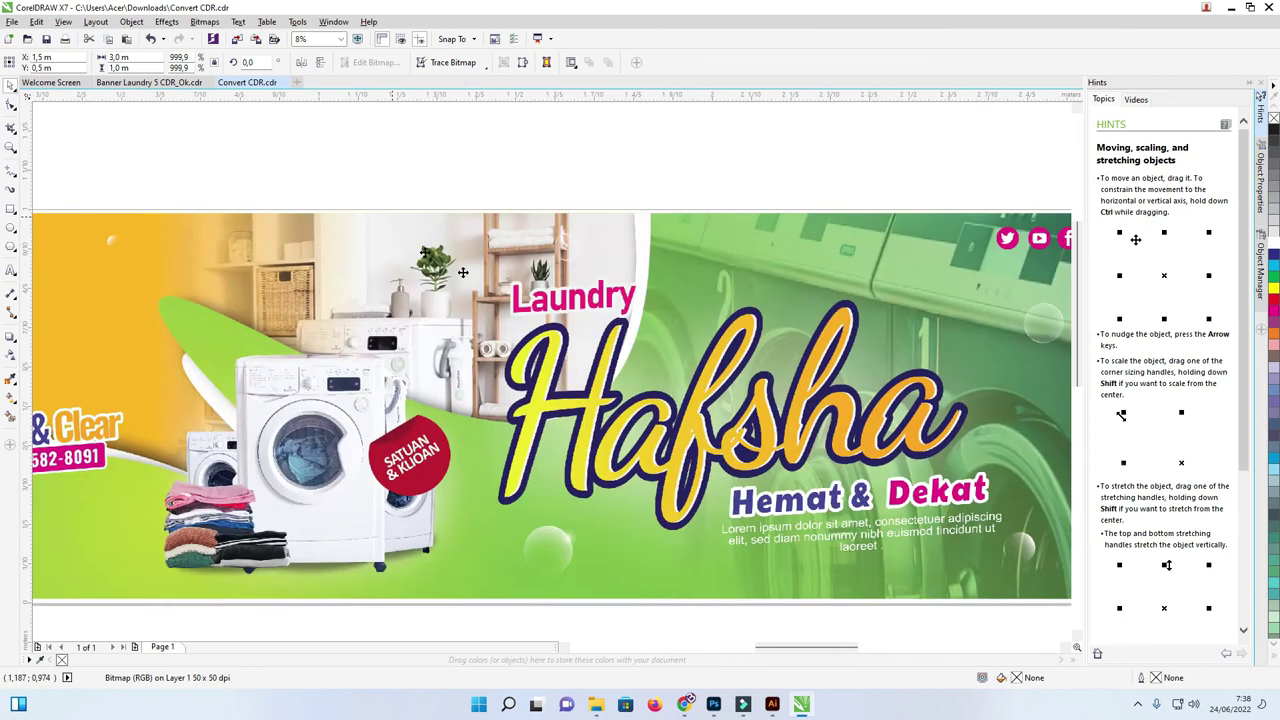
{"action": "scroll", "coordinate": [638, 307], "scroll_direction": "up", "scroll_amount": 3}
{"action": "scroll", "coordinate": [638, 307], "scroll_direction": "down", "scroll_amount": 3}
{"action": "scroll", "coordinate": [638, 307], "scroll_direction": "up", "scroll_amount": 3}
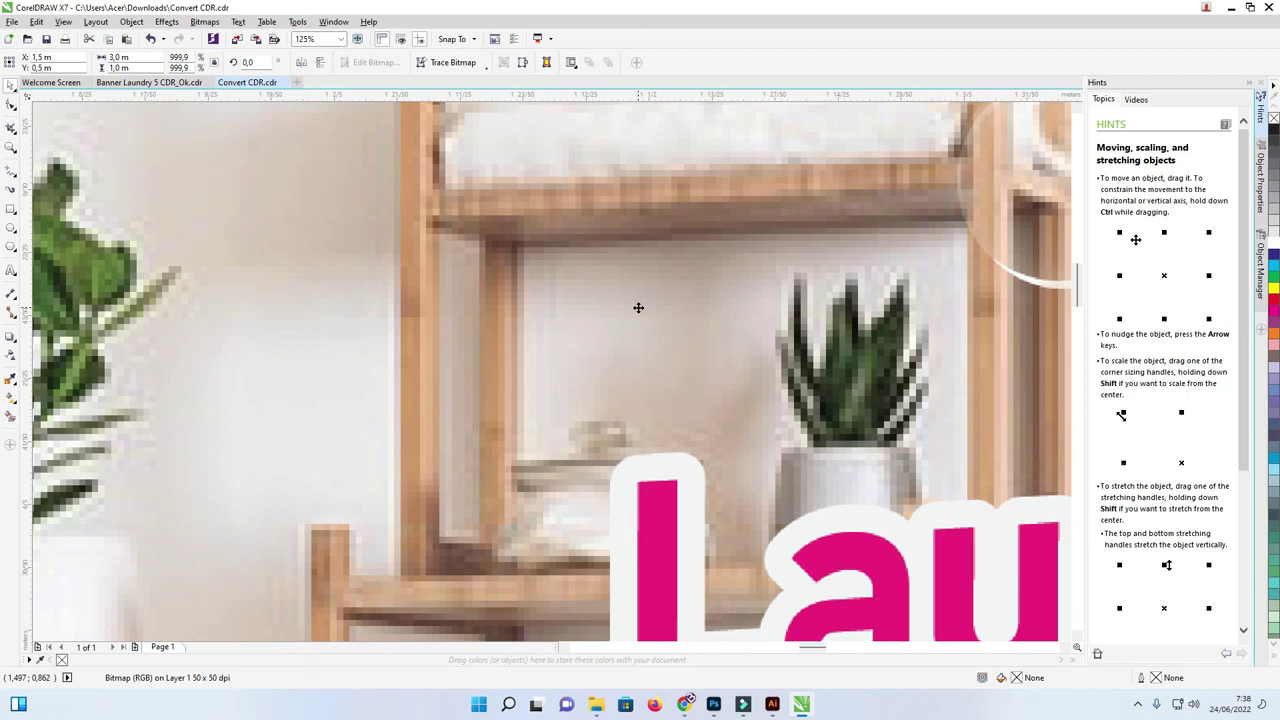
{"action": "scroll", "coordinate": [638, 307], "scroll_direction": "down", "scroll_amount": 3}
{"action": "scroll", "coordinate": [638, 307], "scroll_direction": "down", "scroll_amount": 1}
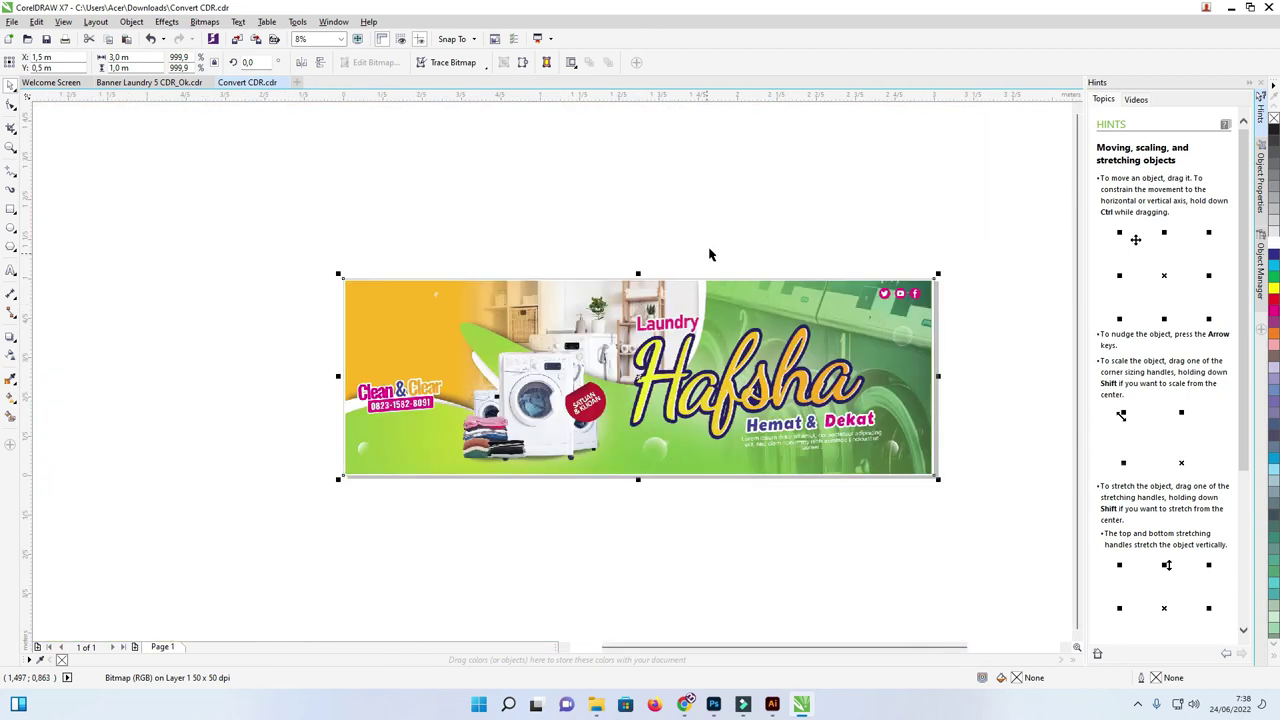
{"action": "scroll", "coordinate": [709, 255], "scroll_direction": "up", "scroll_amount": 3}
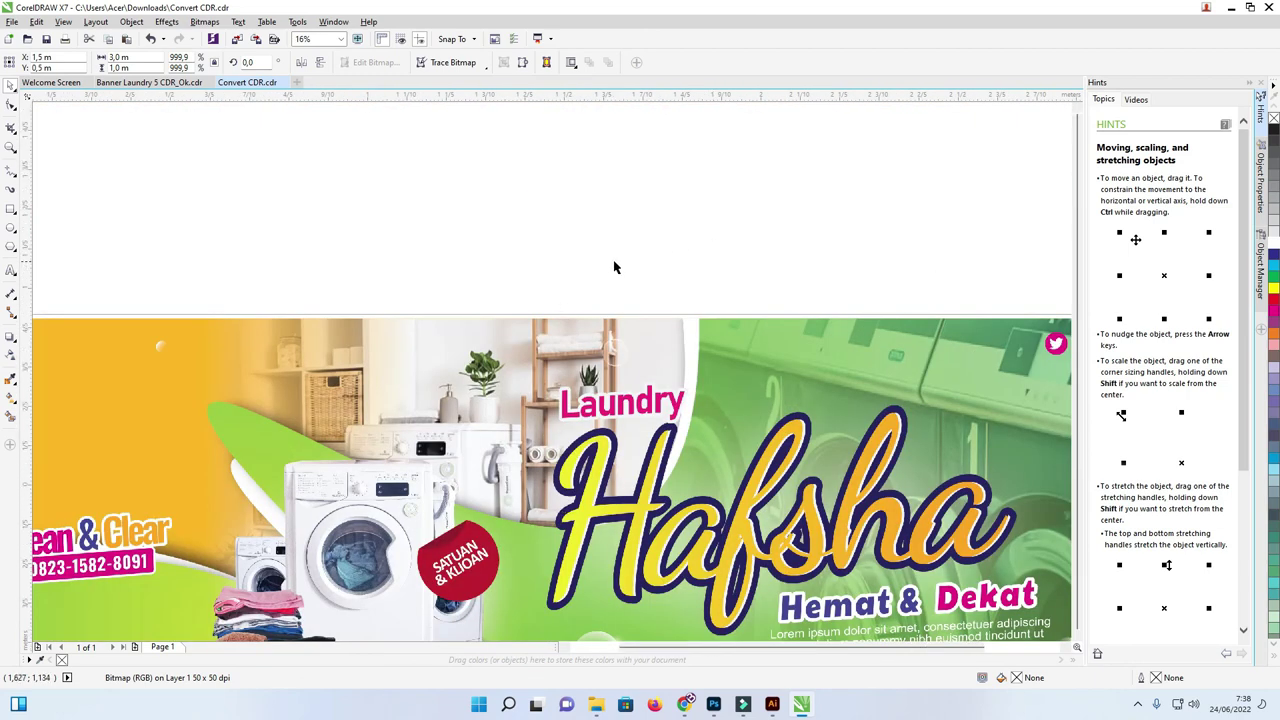
{"action": "scroll", "coordinate": [614, 266], "scroll_direction": "down", "scroll_amount": 1}
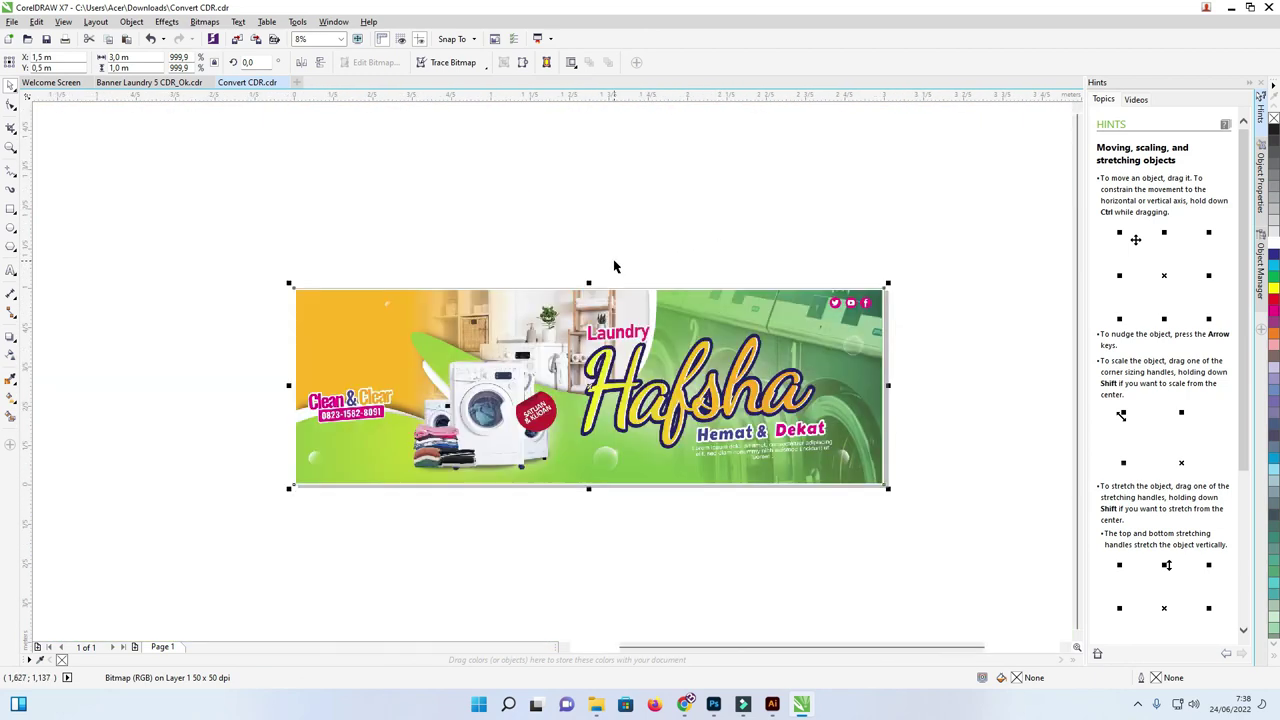
{"action": "left_click", "coordinate": [703, 242]}
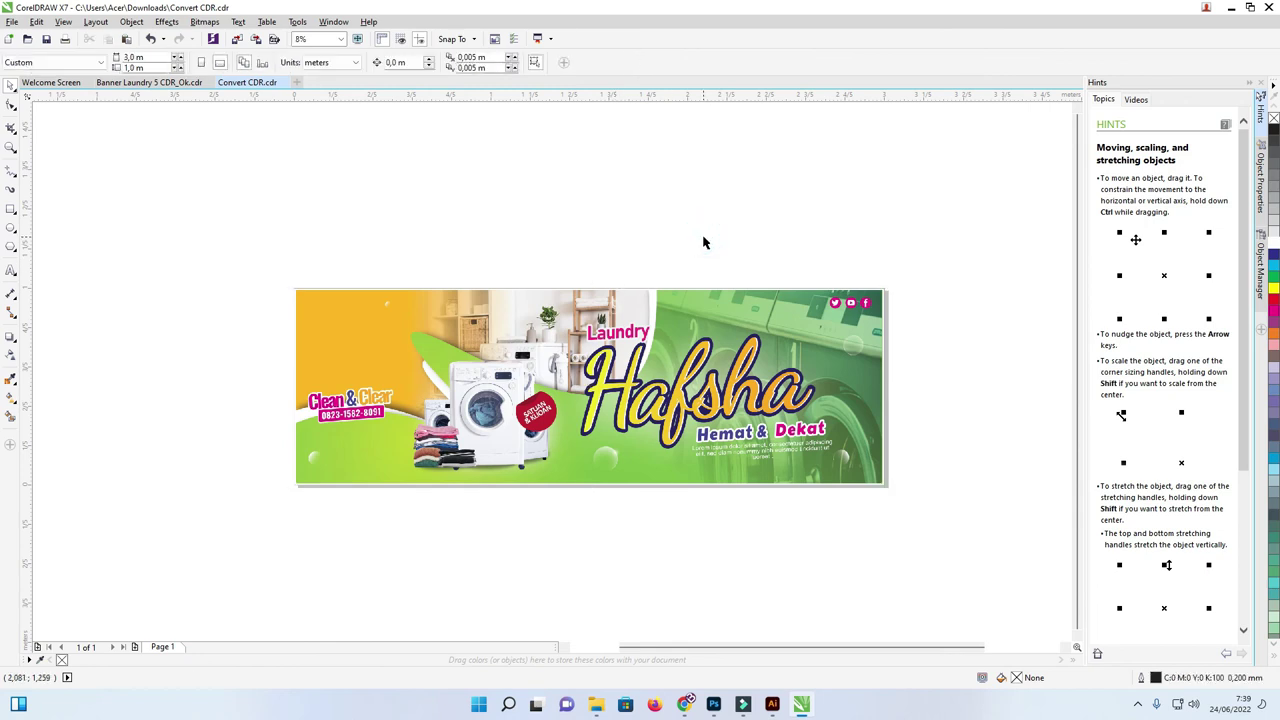